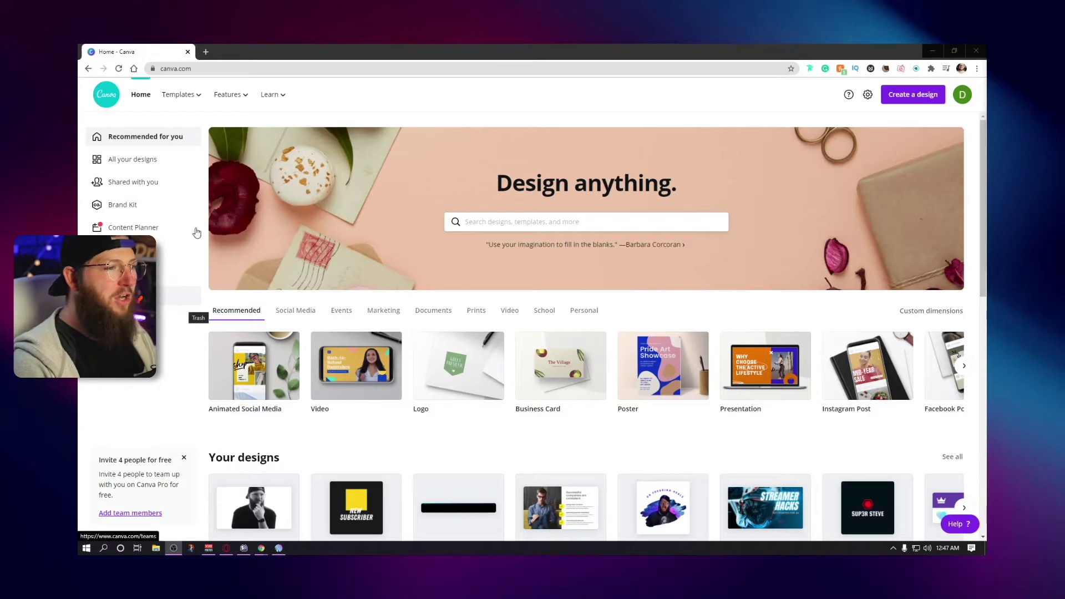
- Create a new blank design with custom dimensions of 400 × 50 px
left_click(836, 113)
left_click(914, 95)
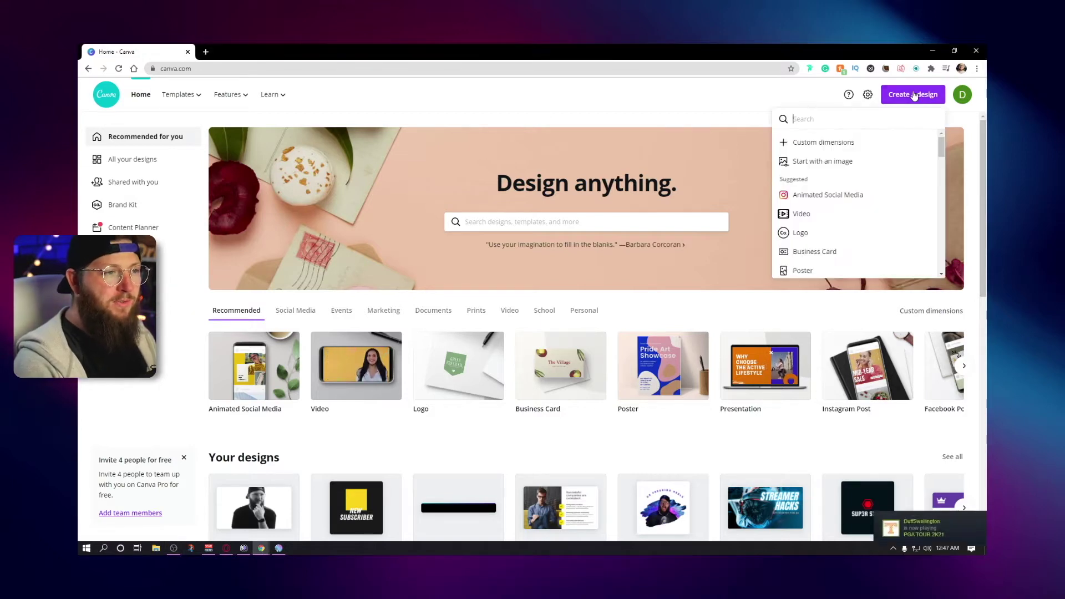
left_click(818, 144)
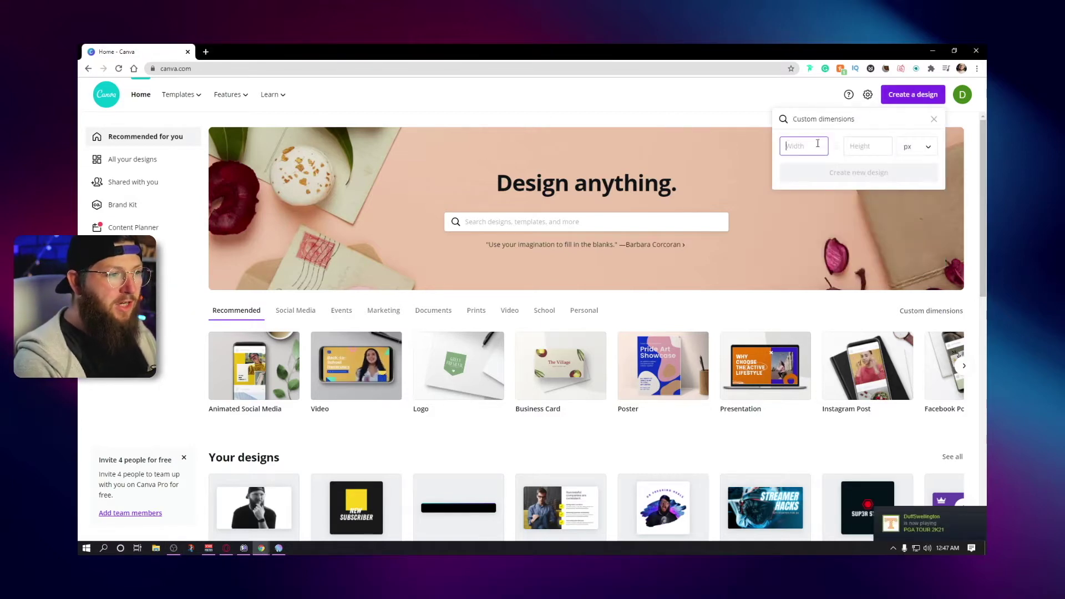
type("400")
key("Tab")
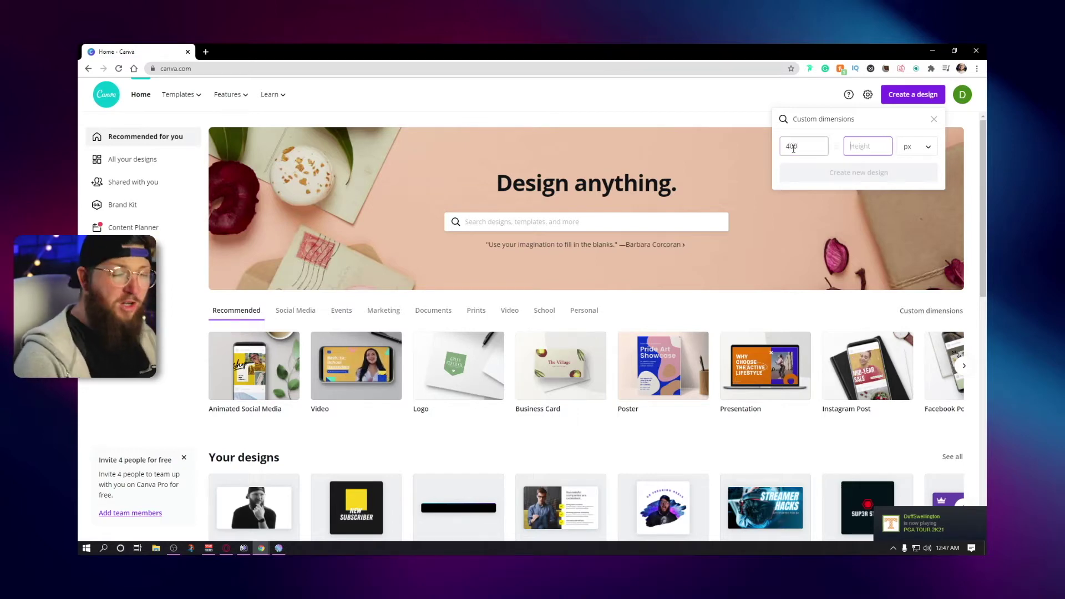
type("50")
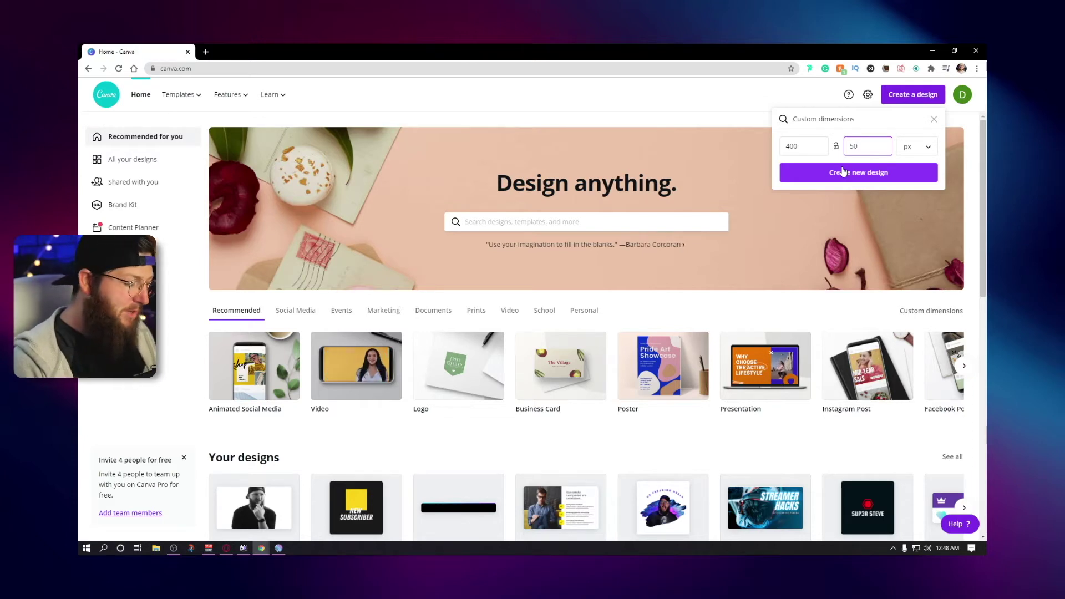
left_click(842, 172)
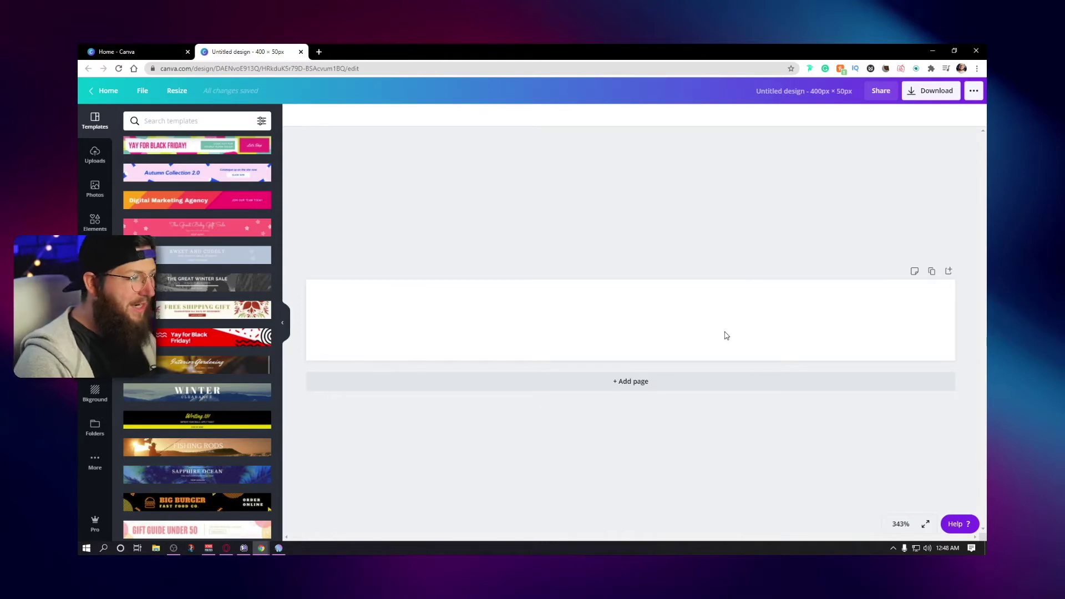
- Fill the blank page's background with black
left_click_drag(311, 259, 442, 335)
left_click(452, 324)
left_click(294, 115)
left_click(210, 259)
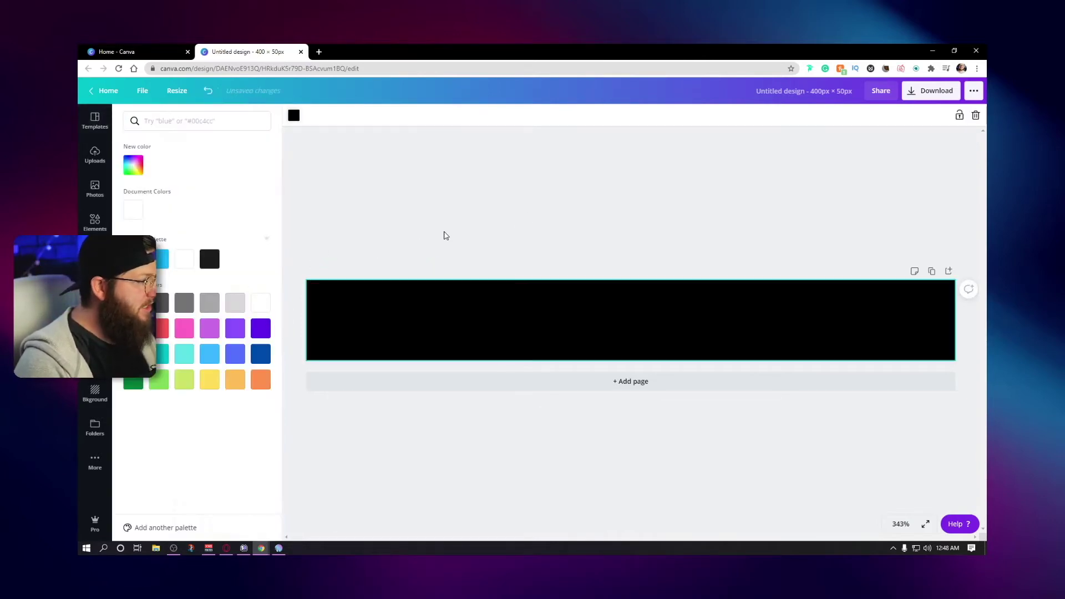
- Search the elements for "gradient" and add the free teal-to-purple gradient square to the page
key("Escape")
left_click(95, 222)
left_click(175, 122)
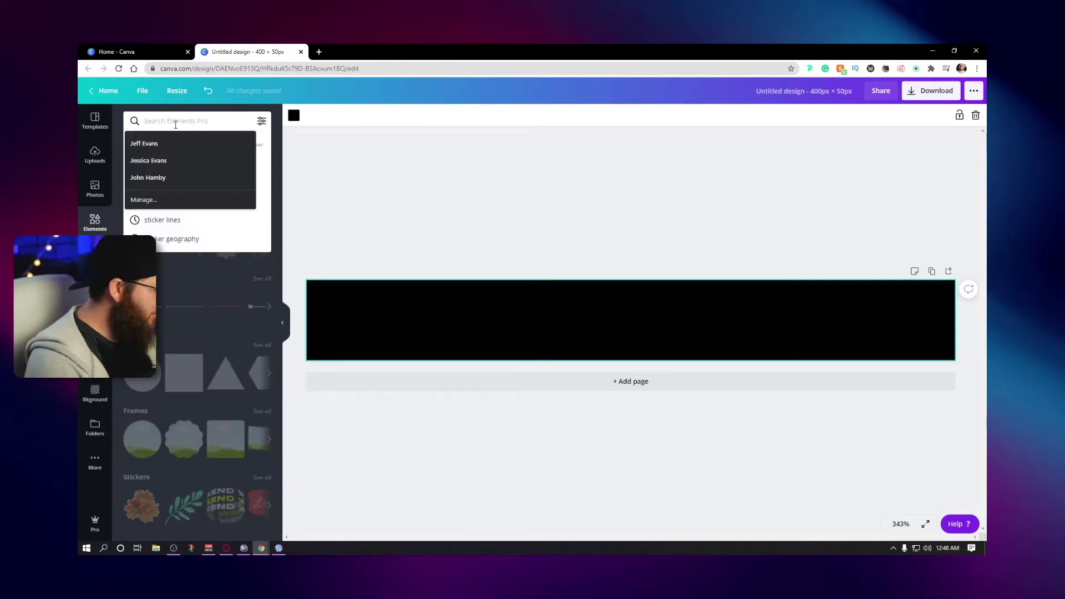
type("gradient")
key("Return")
scroll(208, 300, "down", 3)
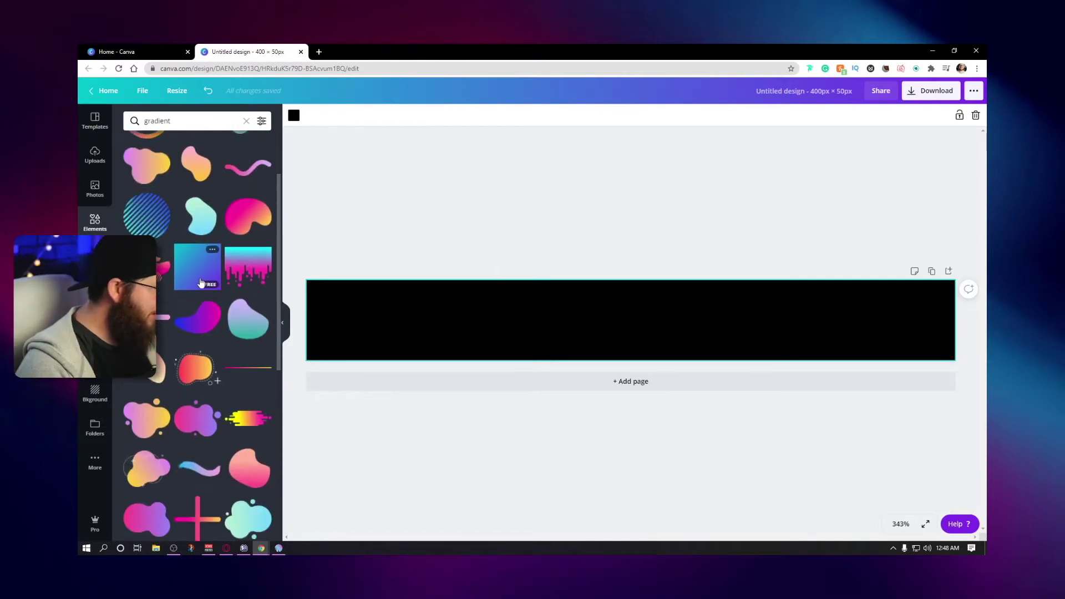
left_click(203, 271)
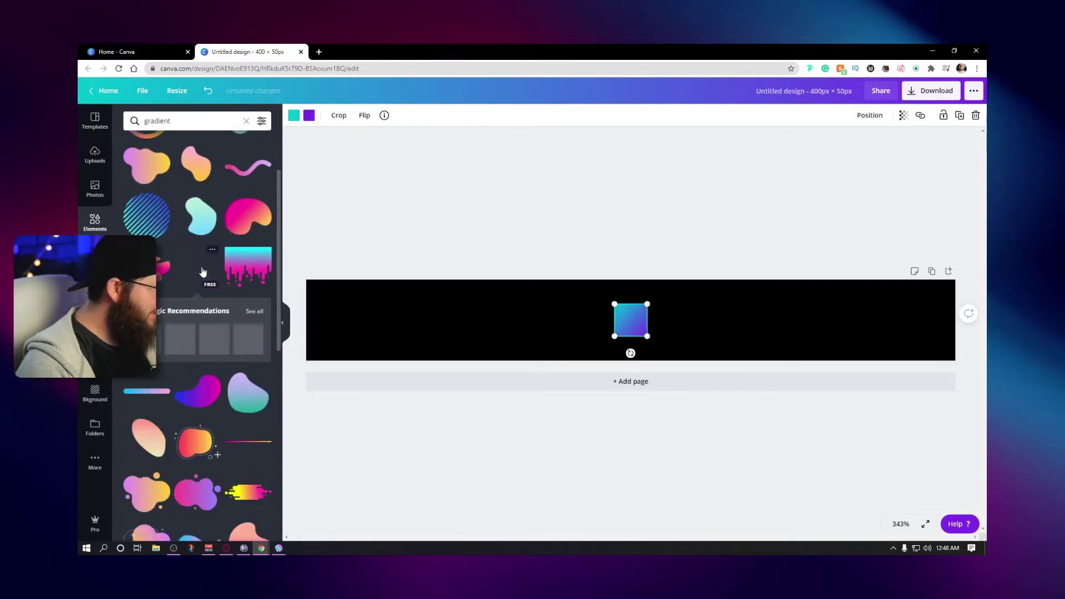
- Enlarge the gradient square past the page width and position it so only a thin strip shows along the page's upper edge
left_click(900, 524)
left_click(897, 376)
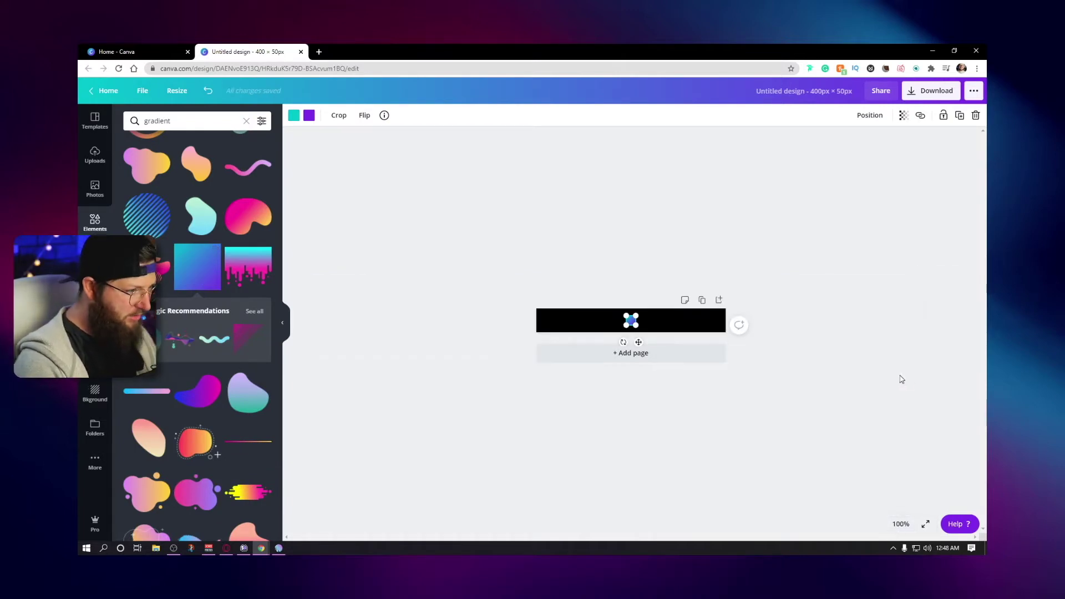
left_click_drag(644, 330, 697, 247)
left_click(832, 400)
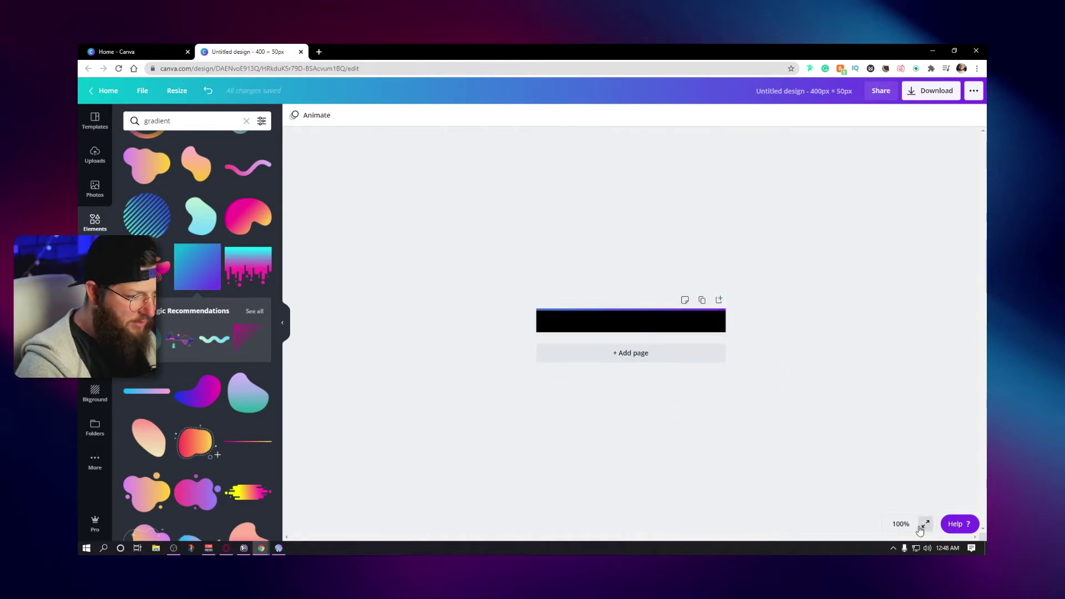
left_click(910, 526)
left_click(899, 480)
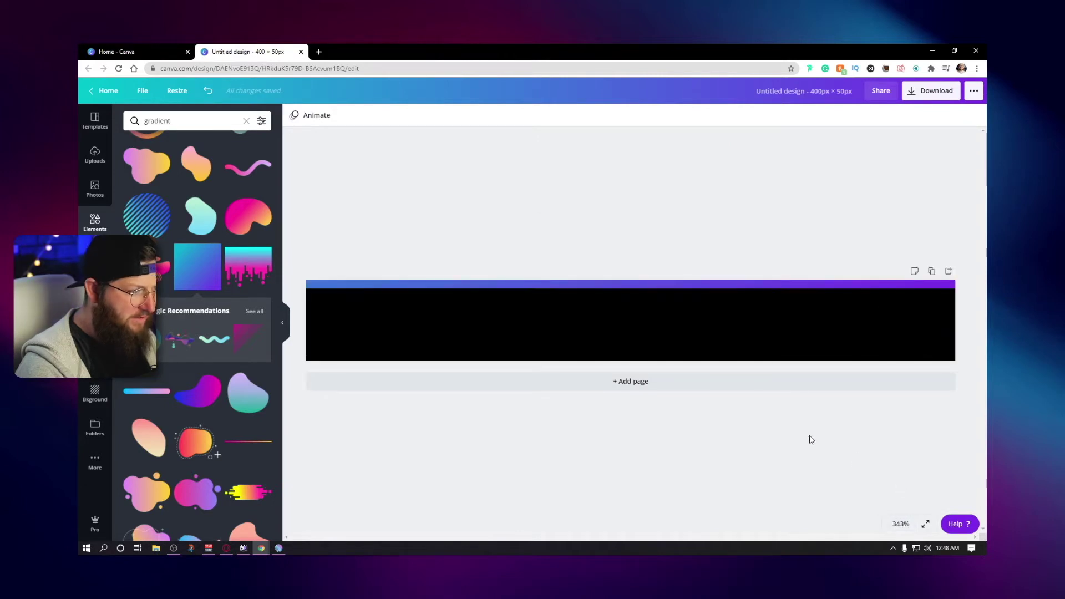
left_click(716, 288)
left_click_drag(718, 288, 717, 280)
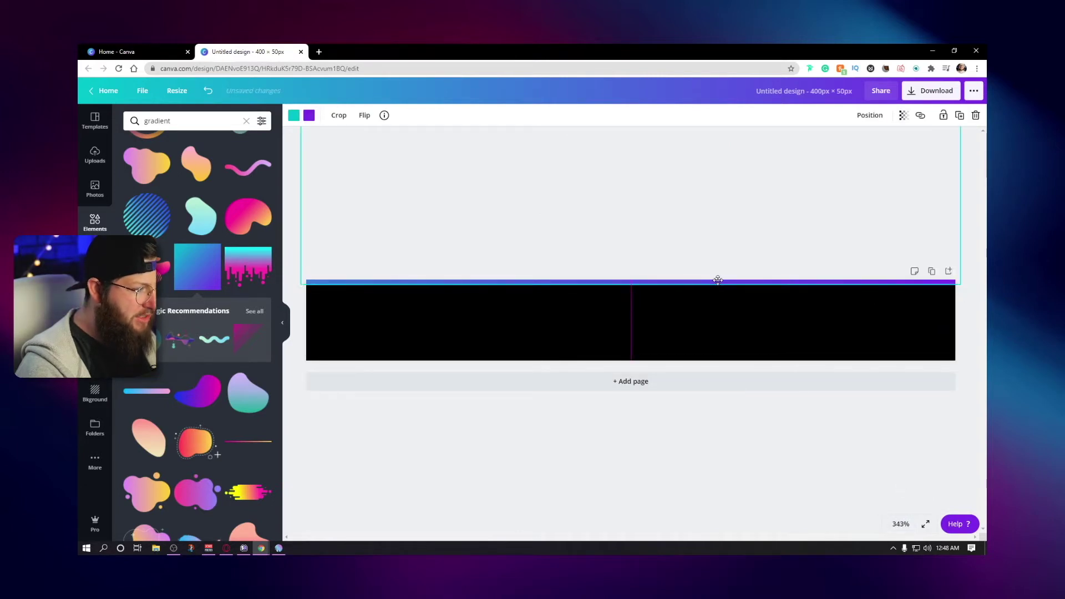
left_click(941, 371)
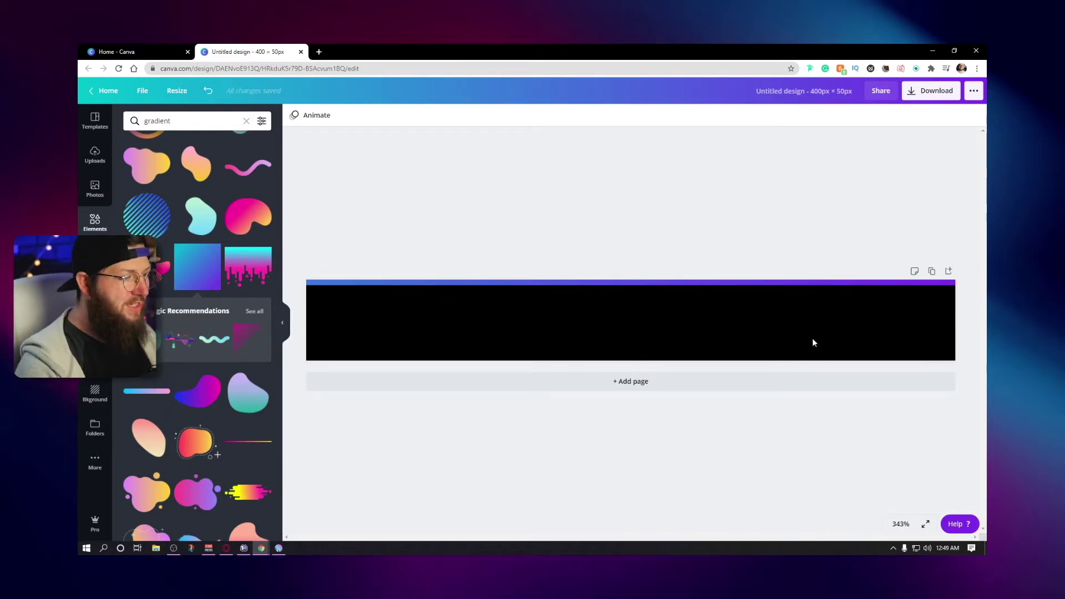
- Try out the subheading text "USERNAME X2" centred on the black bar, and delete it again
left_click(94, 256)
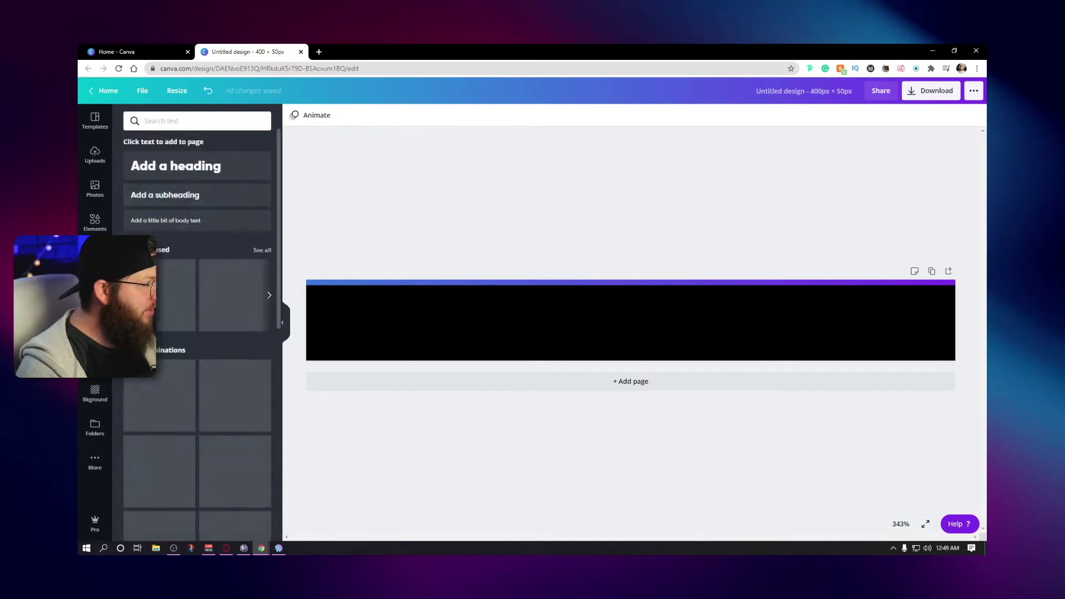
left_click(211, 193)
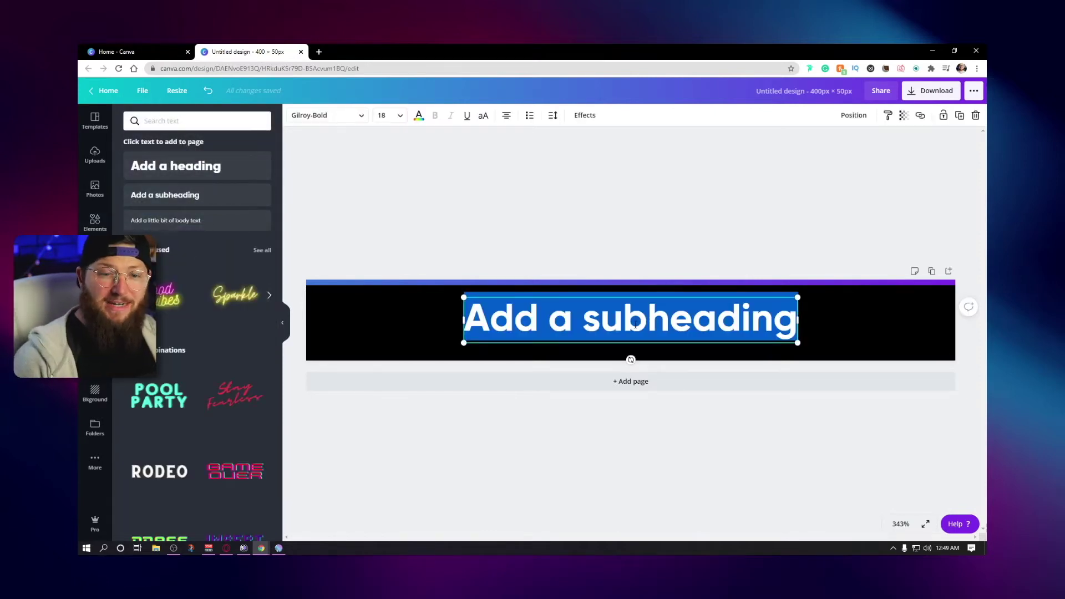
type("US")
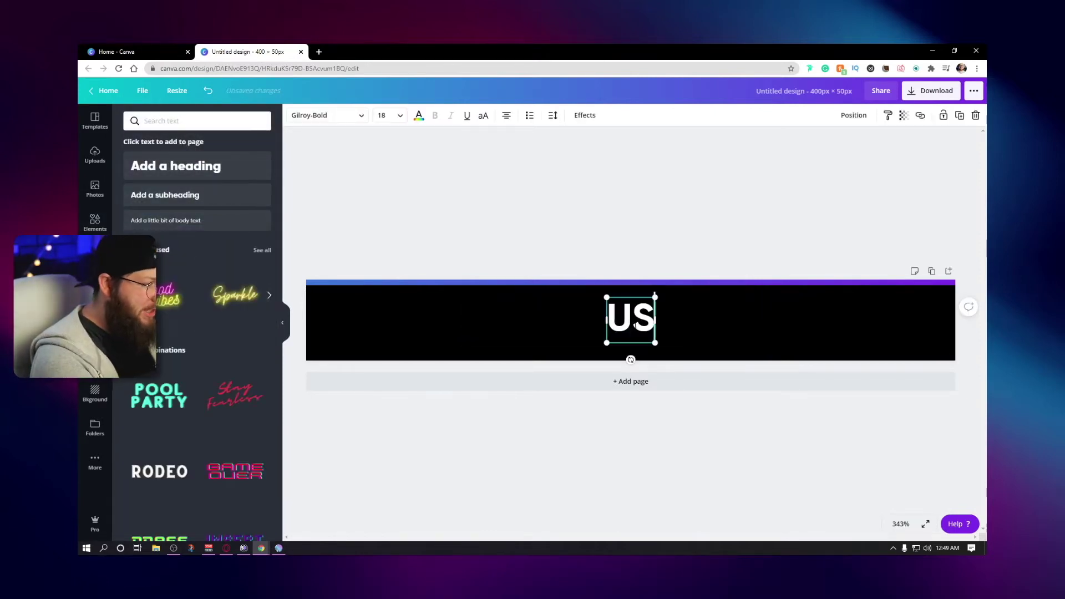
type("ERNAME X2")
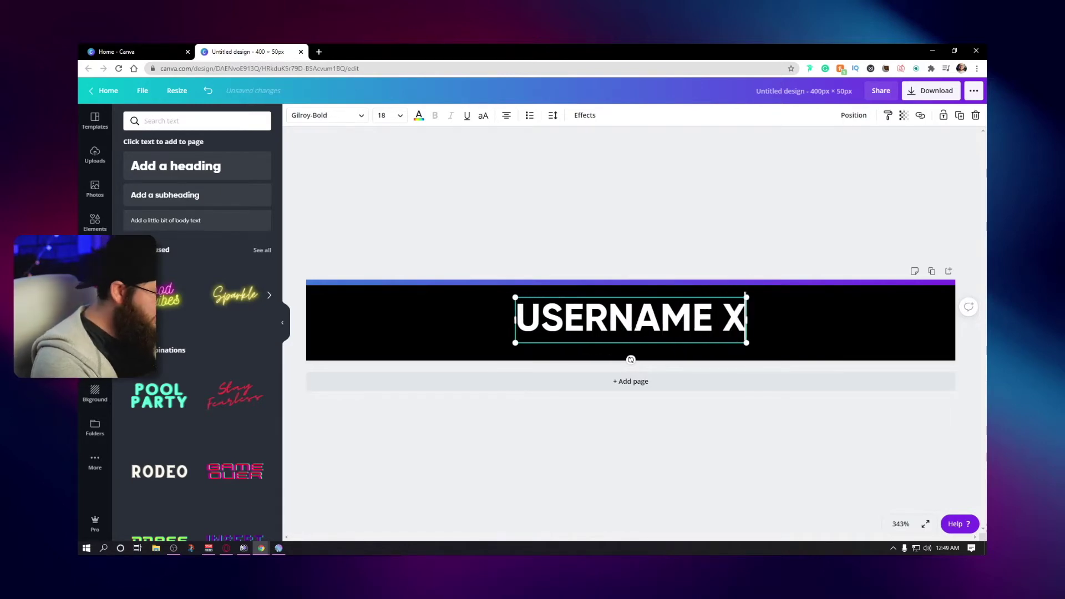
left_click(696, 242)
mouse_move(673, 311)
left_mouse_down()
mouse_move(692, 315)
mouse_move(676, 314)
left_mouse_up()
left_click(782, 229)
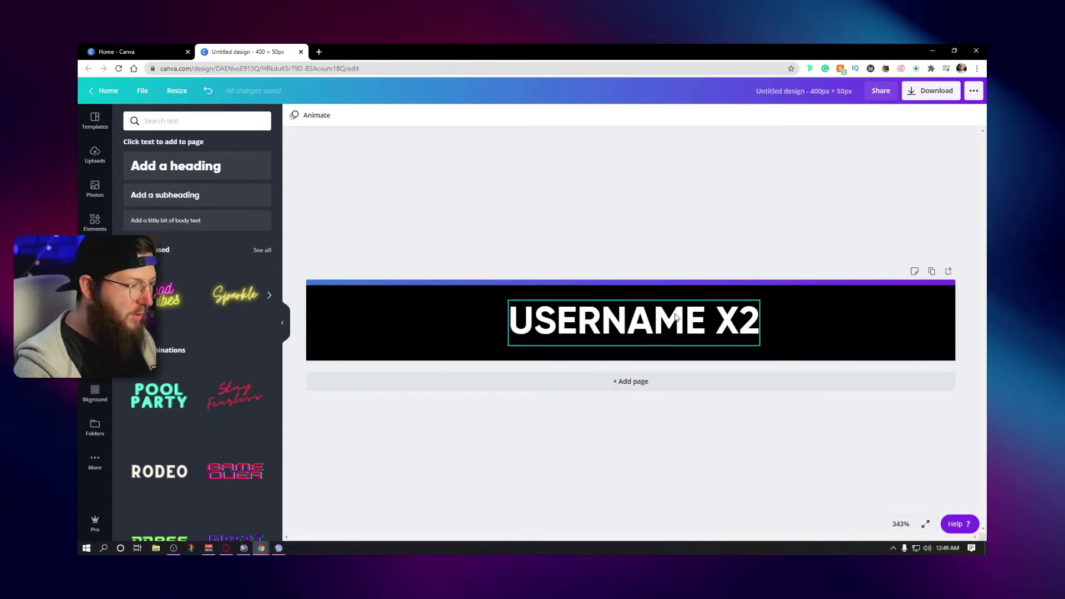
left_click(703, 321)
key("Delete")
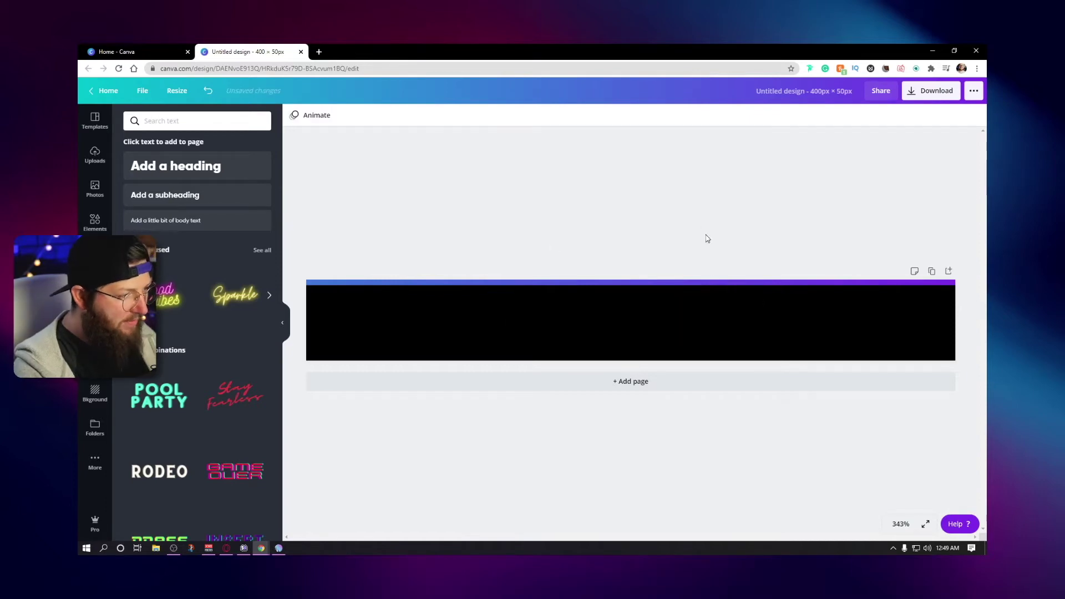
- Duplicate the page and delete the gradient strip from page 2
left_click(930, 270)
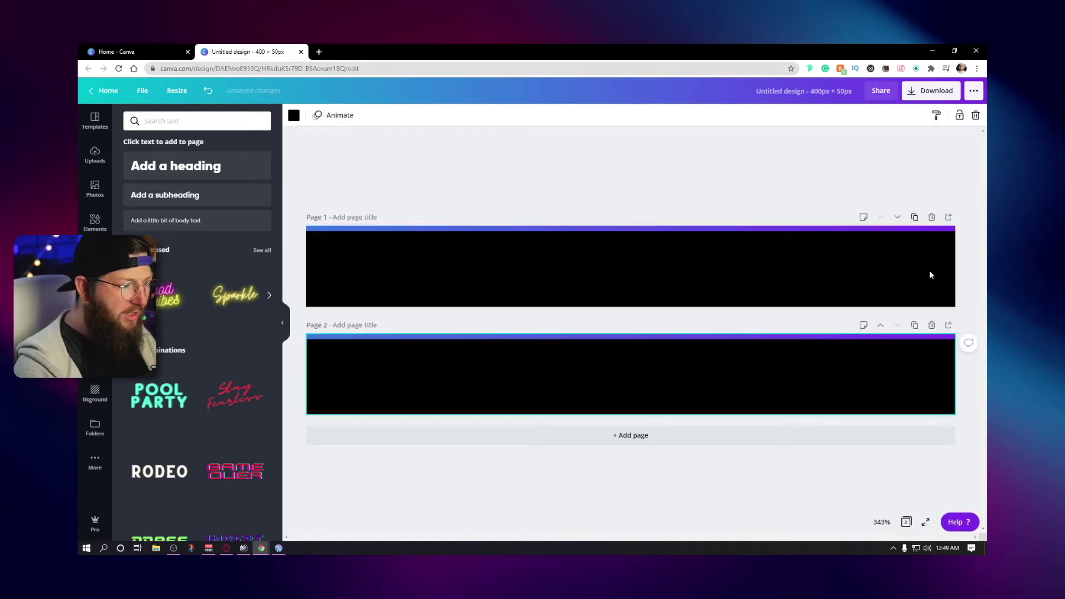
left_click(826, 337)
key("Delete")
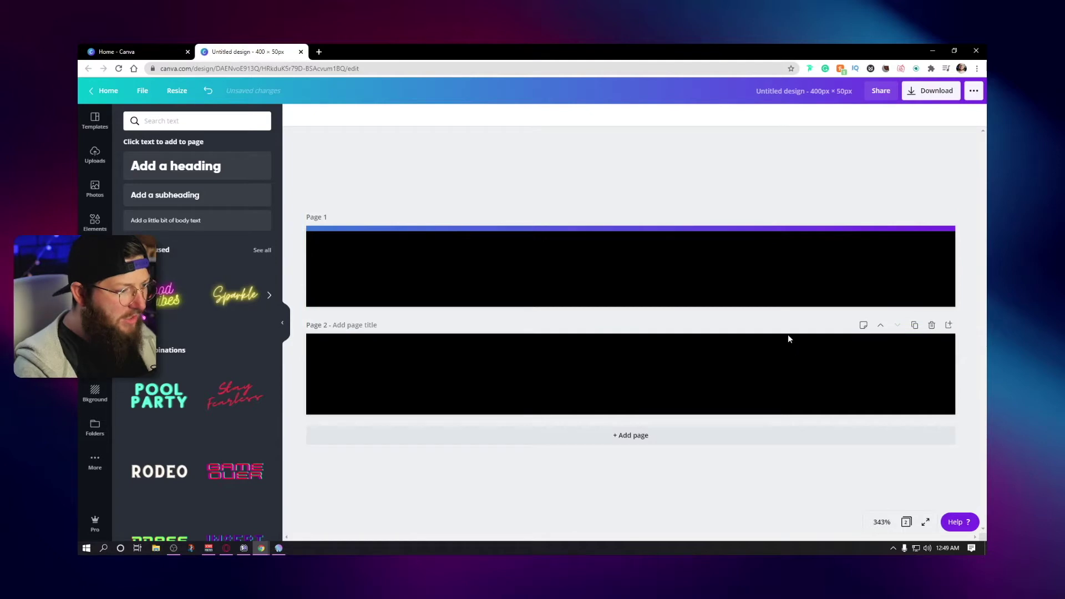
- Change the background colour of page 2 to the palette's light blue
left_click(763, 379)
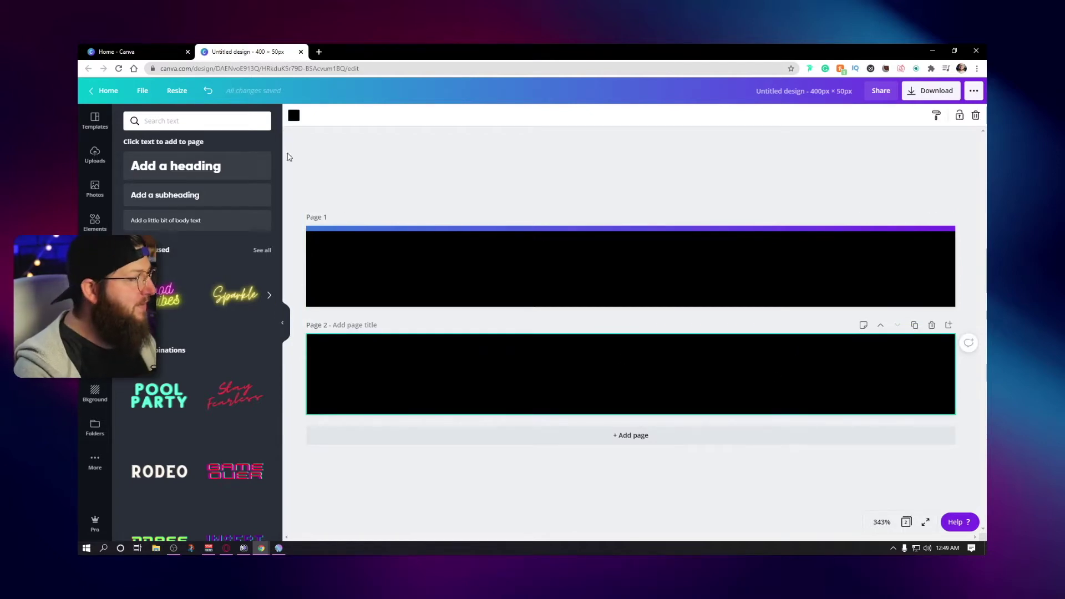
left_click(293, 116)
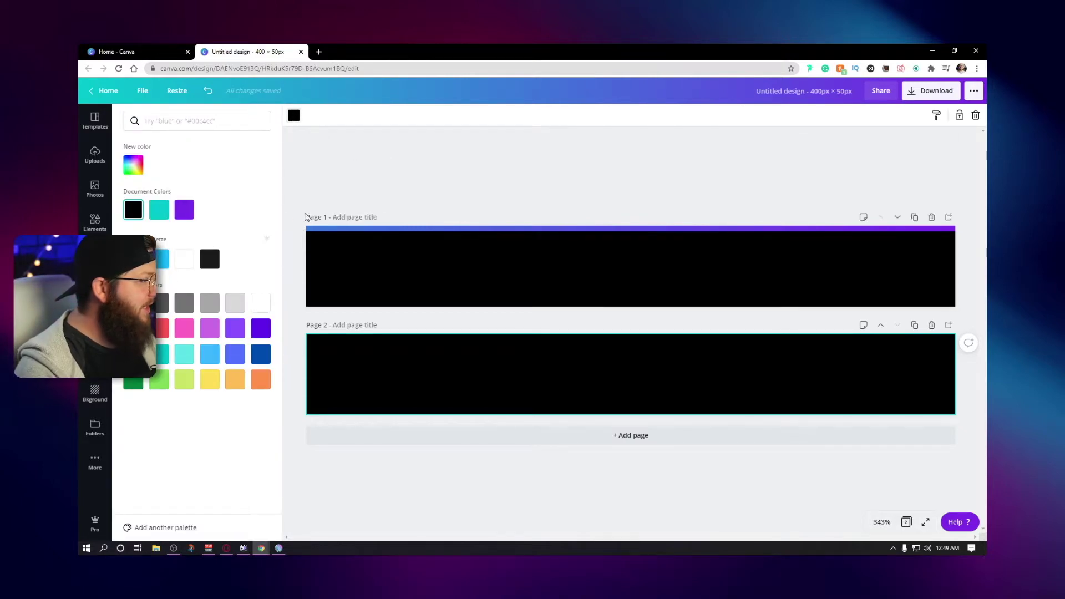
left_click(160, 259)
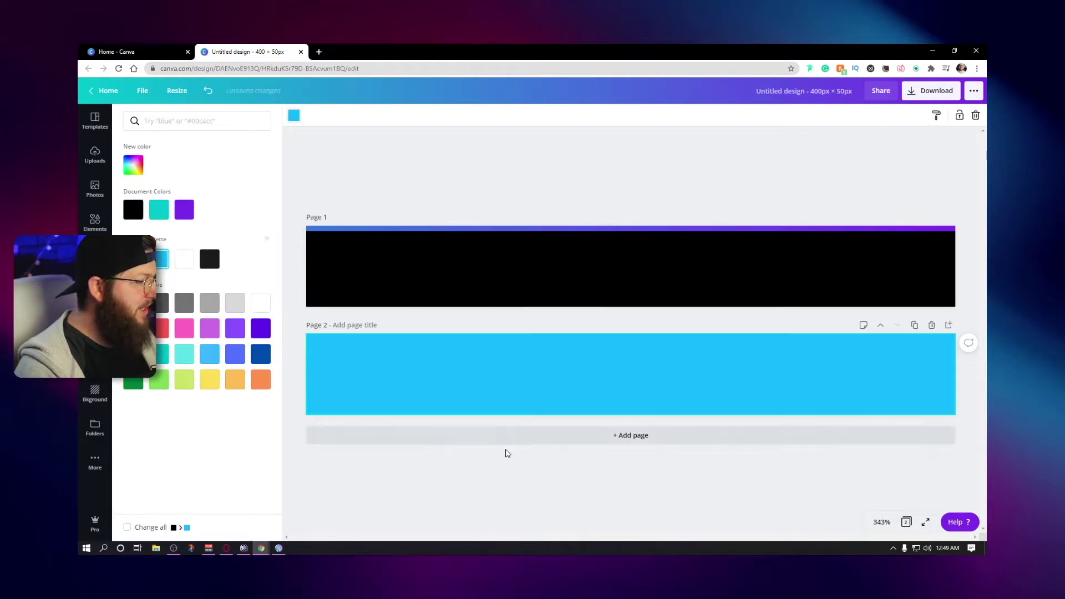
left_click(299, 116)
left_click(361, 138)
- Search the elements for "CROWN", add the plain green crown to page 2, and place it slightly tilted near the page's left end
left_click(95, 222)
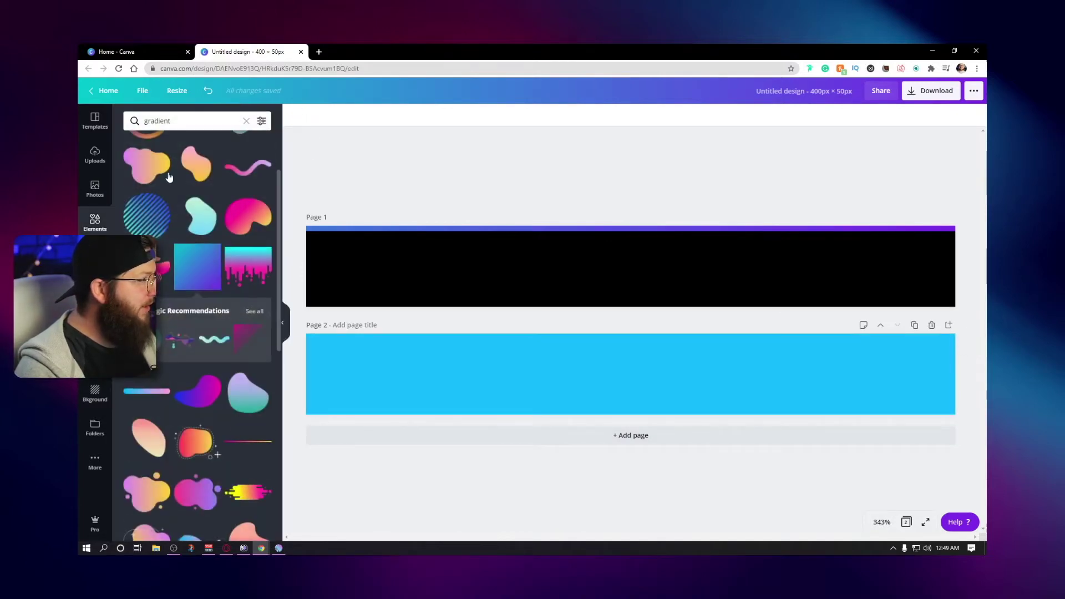
left_click(221, 120)
left_click(248, 121)
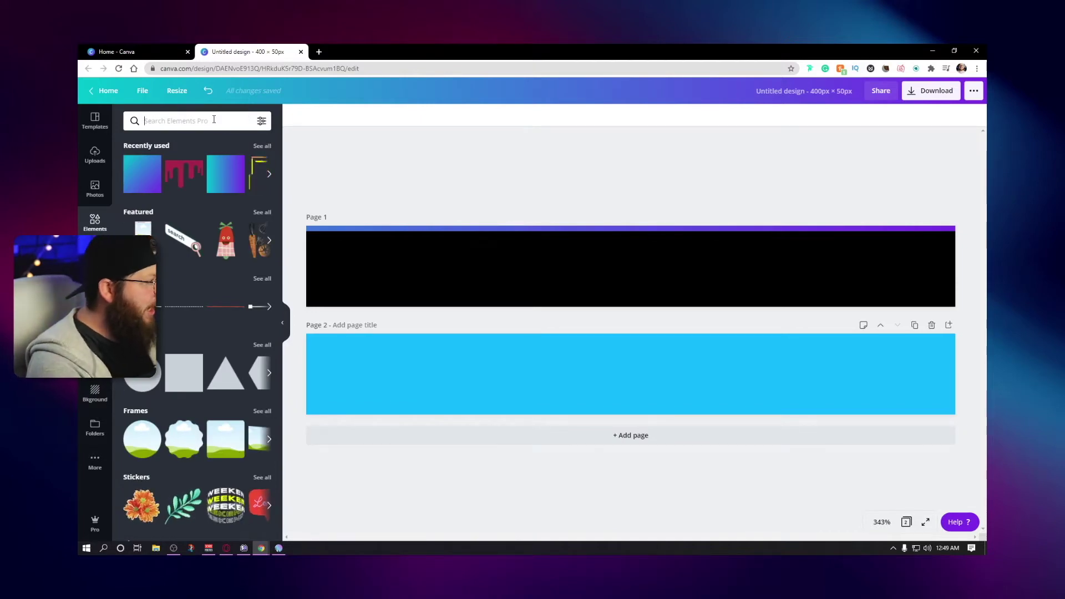
type("CROWN")
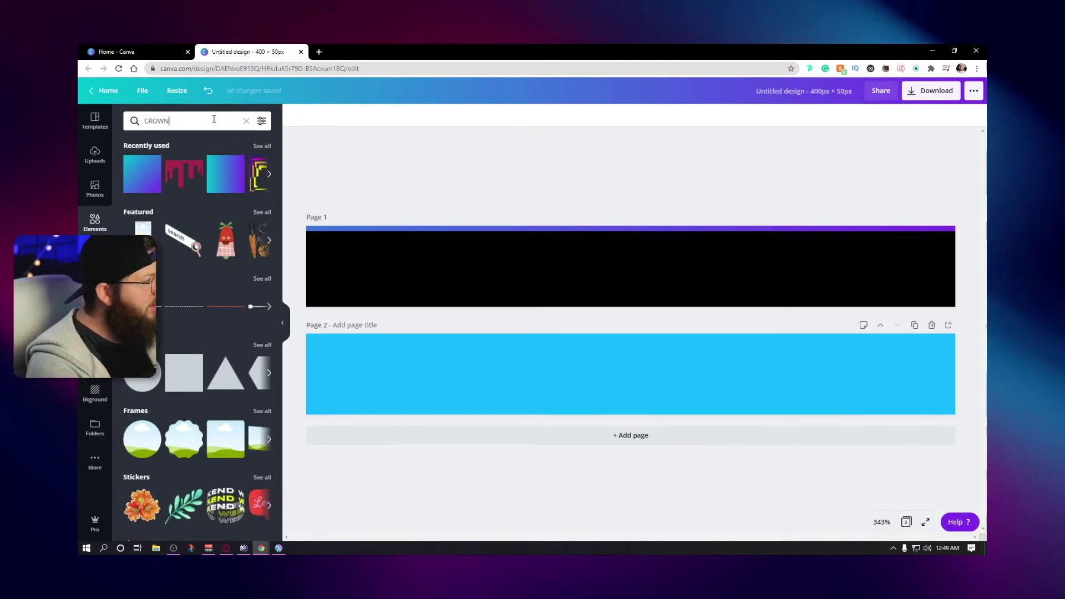
key("Return")
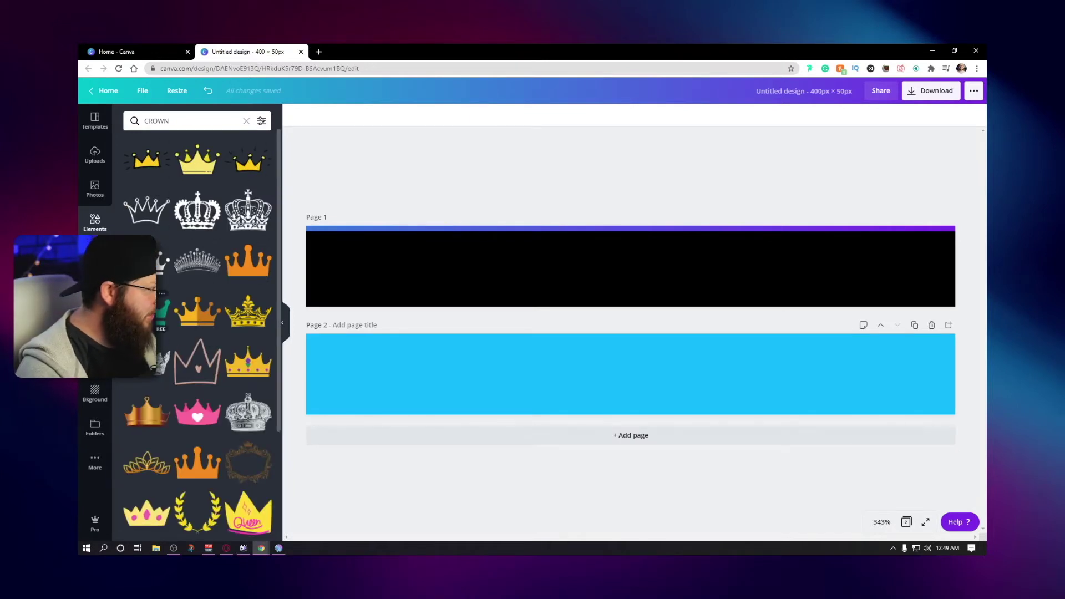
left_click(161, 311)
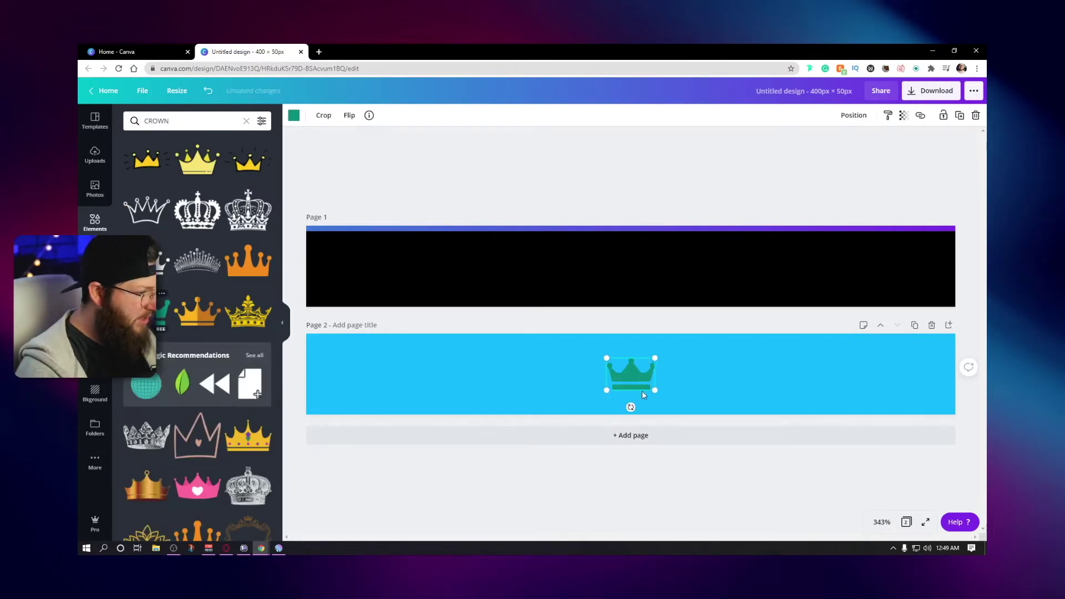
left_click_drag(631, 406, 383, 389)
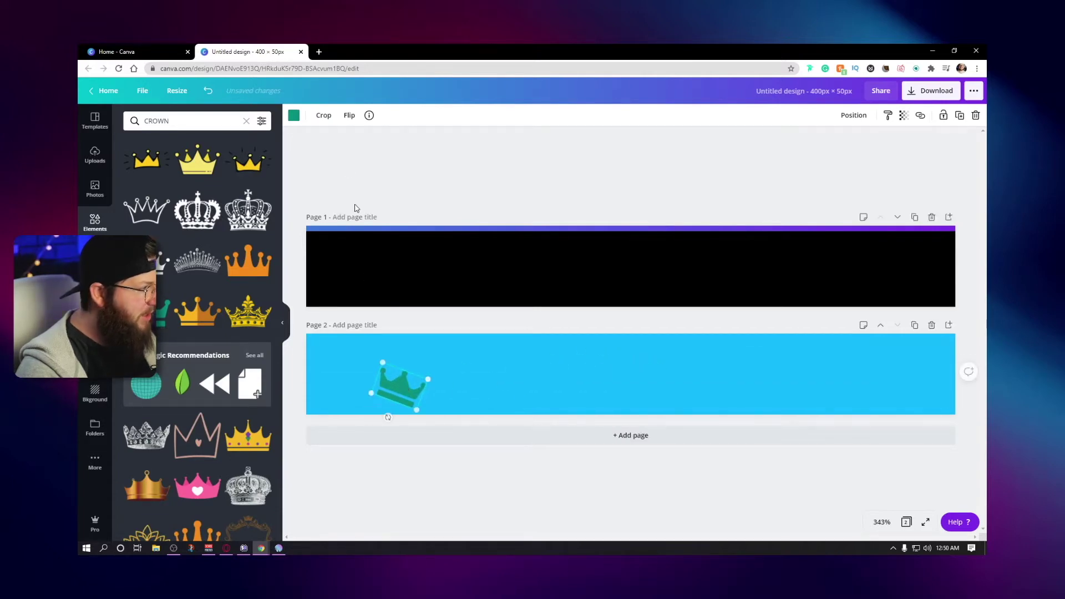
- Recolour the crown white and lower its opacity so it looks faint against the blue background
left_click(293, 115)
left_click(183, 258)
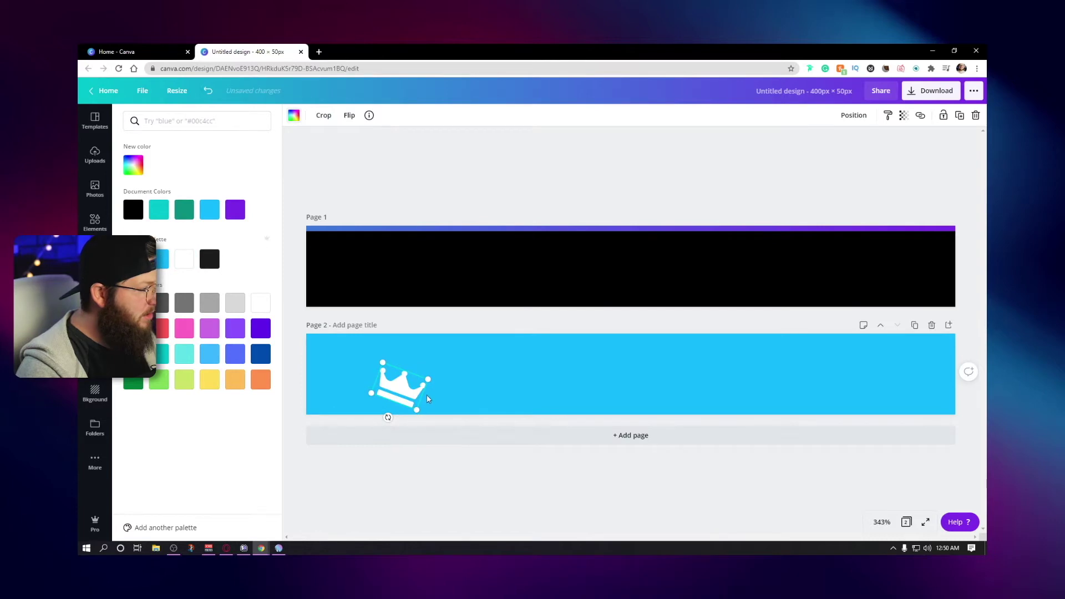
left_click(904, 116)
left_click_drag(881, 140, 836, 145)
left_click(775, 178)
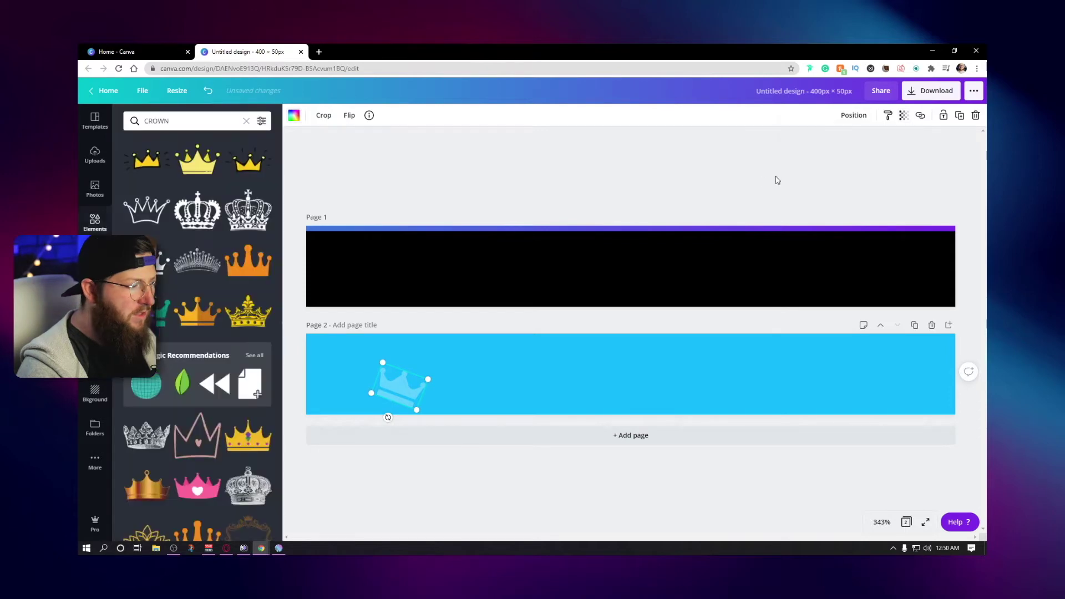
left_click(450, 417)
- Scatter three smaller, tilted copies of the faint crown over page 2: two toward the right end and a tiny one near the upper middle
left_click(407, 387)
left_click_drag(411, 381, 848, 361)
left_click_drag(826, 396, 850, 394)
left_click_drag(808, 356, 531, 360)
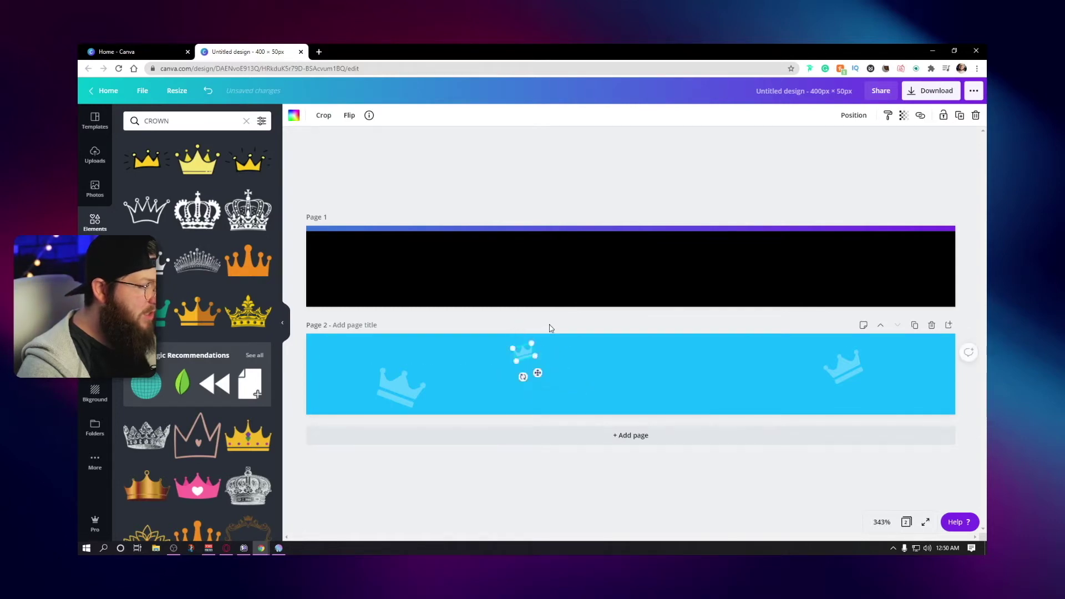
left_click_drag(523, 355, 811, 413)
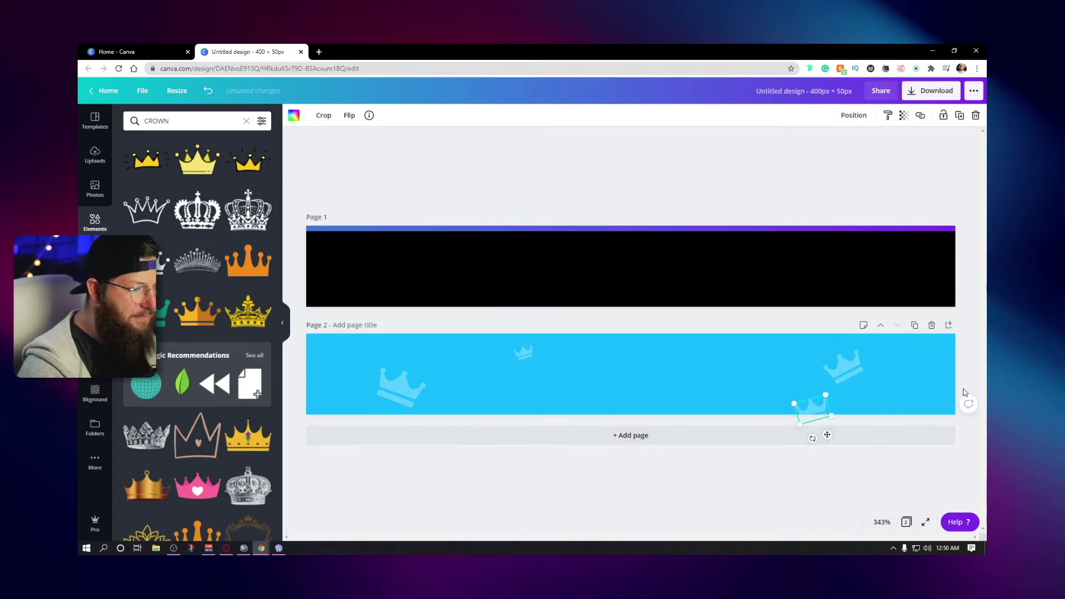
- Nudge the larger crown near page 2's right end slightly inward and place the smaller one, tilted the other way, near the lower-right corner
left_click_drag(854, 361, 847, 354)
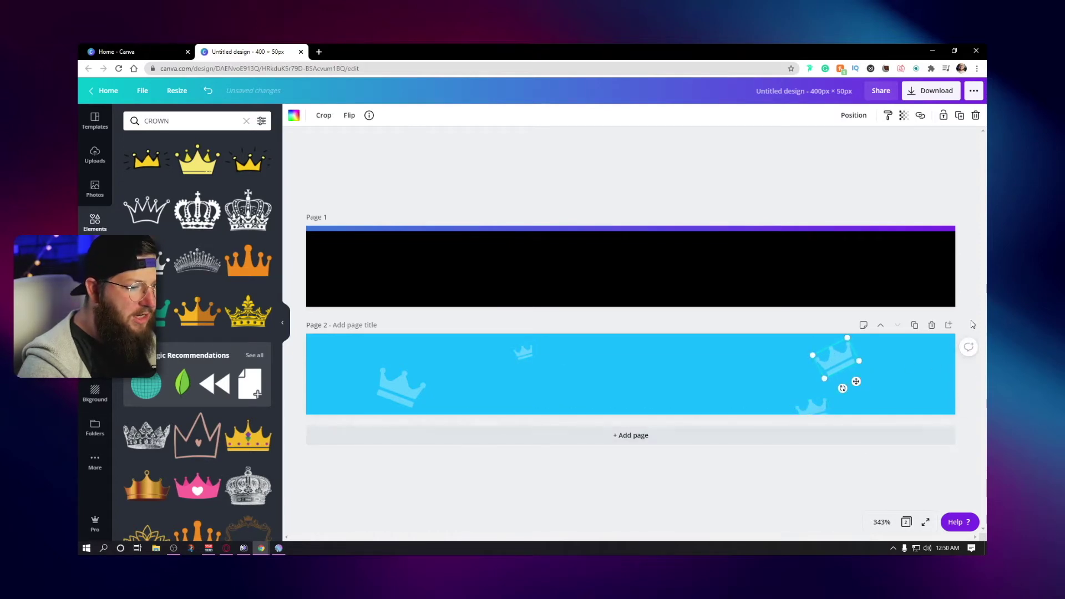
left_click(973, 325)
left_click_drag(824, 409, 917, 394)
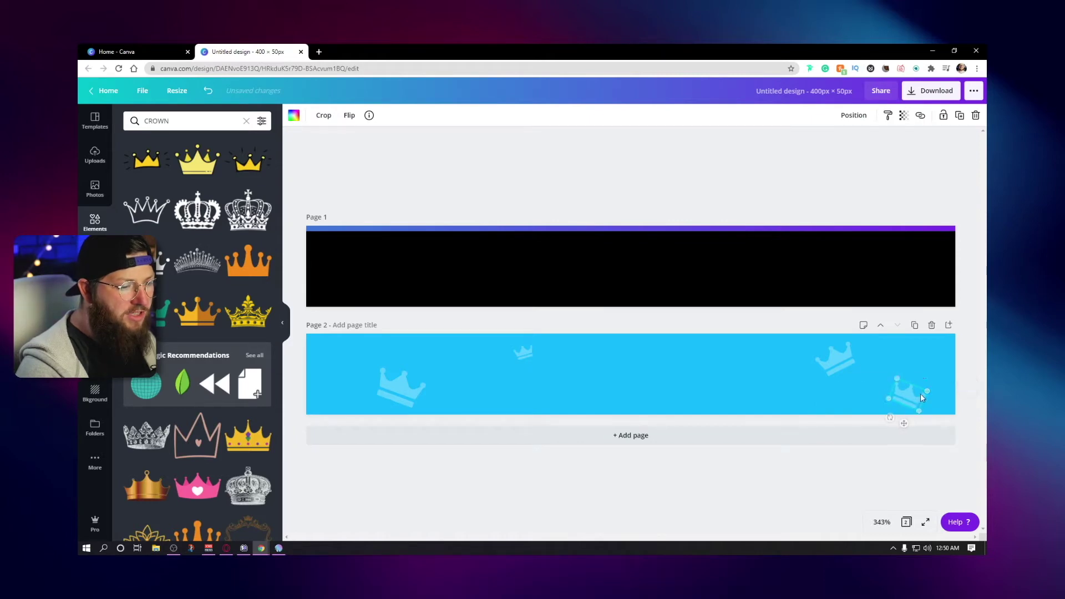
left_click(972, 354)
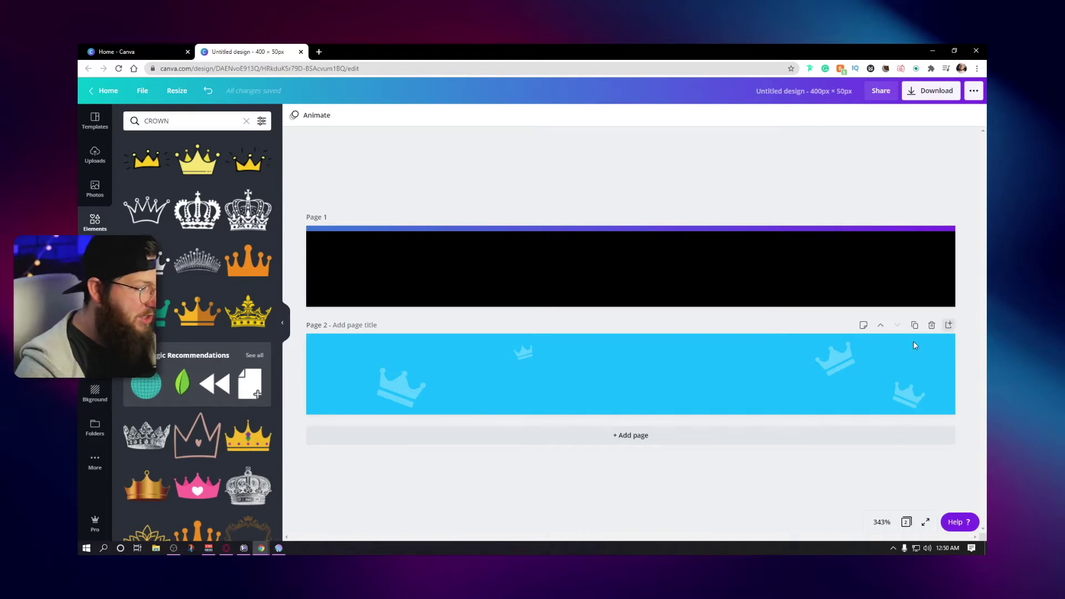
left_click(649, 358)
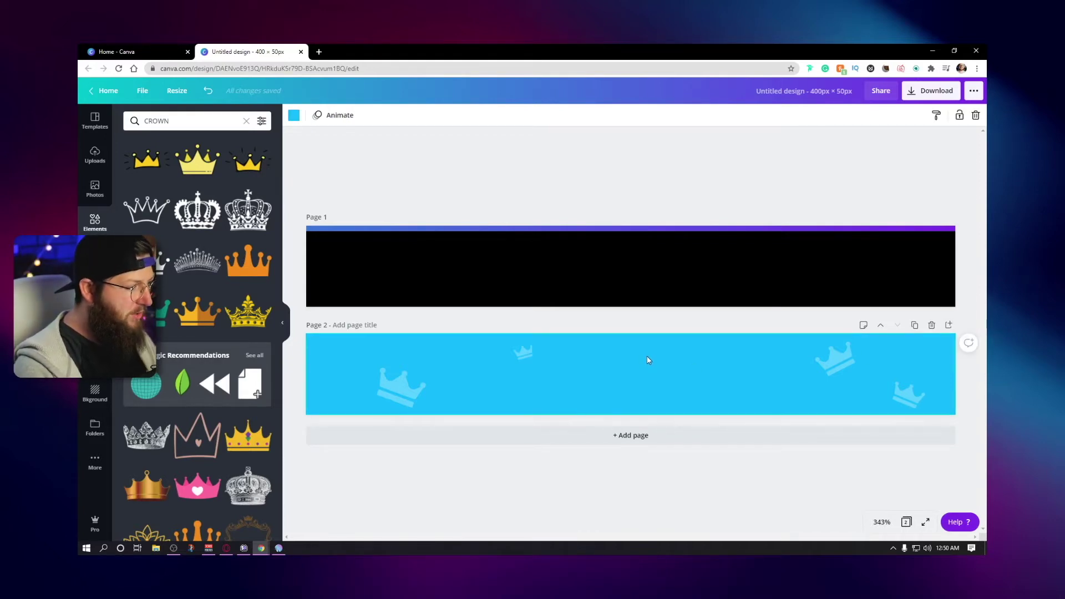
left_click(635, 370)
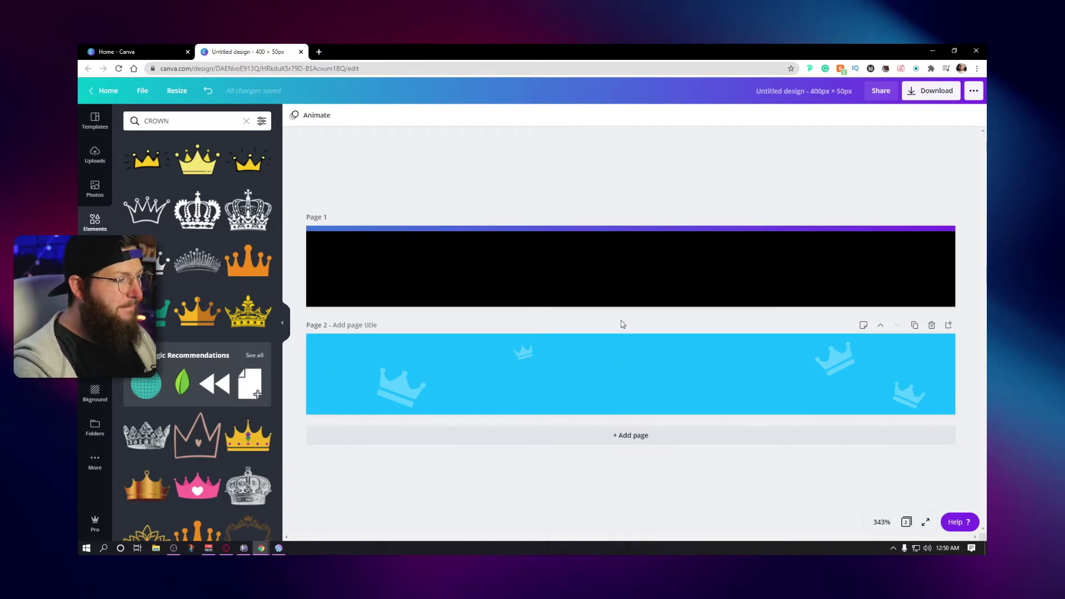
left_click(627, 369)
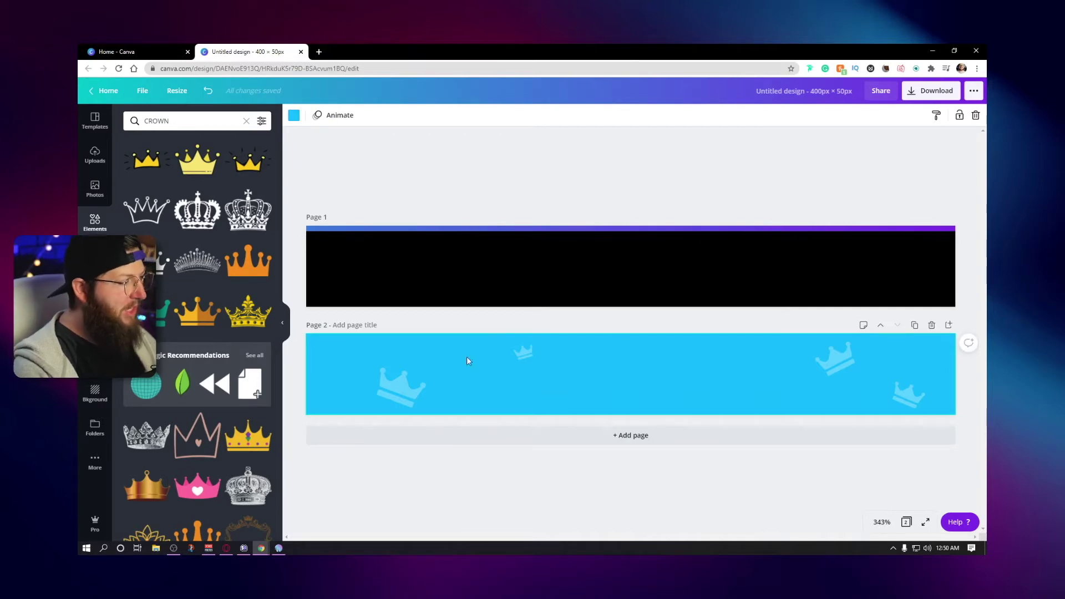
- Add a square shape to page 2, enlarge it to 50 × 50 in the page's left corner, and stretch it across the full page width
left_click(95, 222)
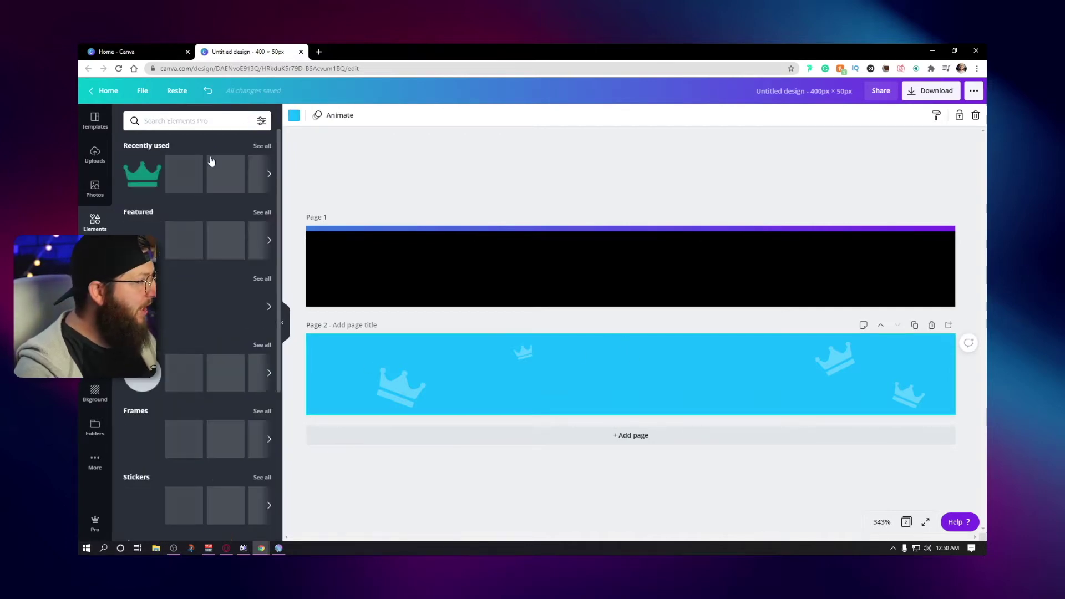
left_click(204, 122)
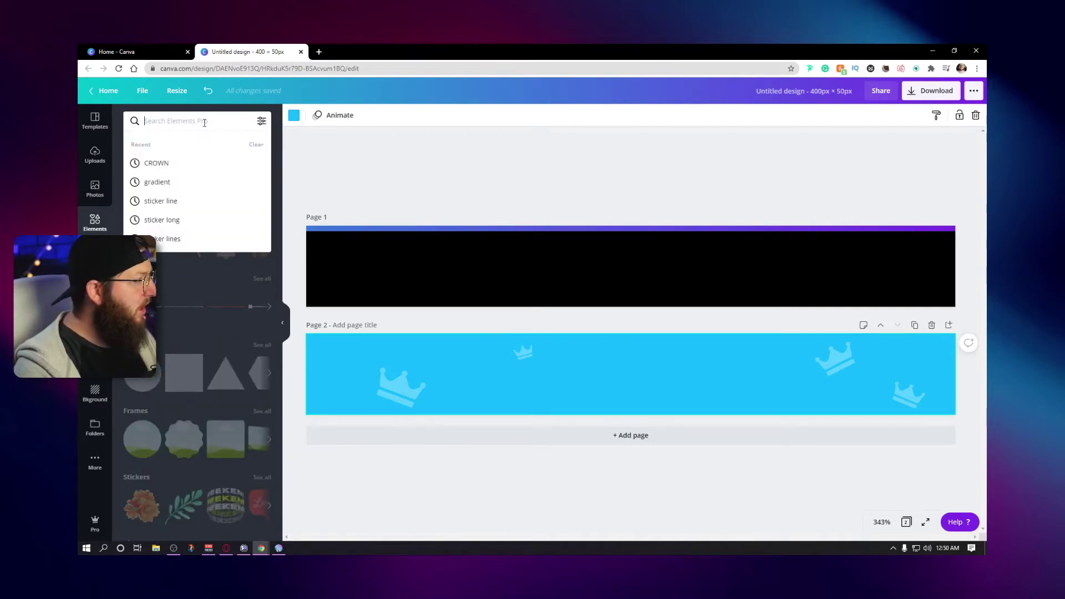
left_click(186, 376)
left_click_drag(610, 372, 303, 355)
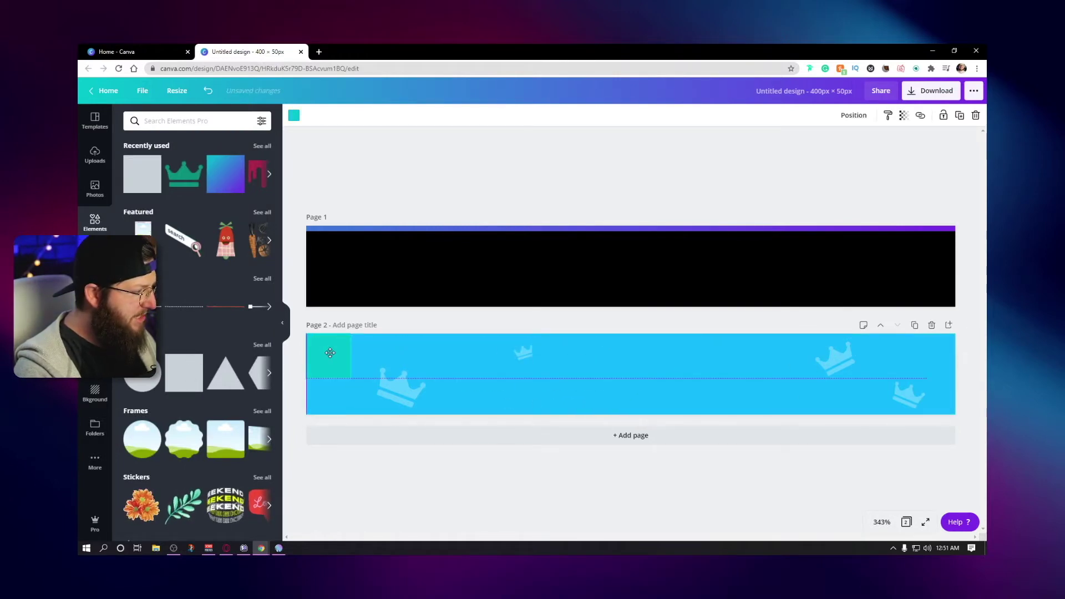
left_click_drag(374, 409, 390, 412)
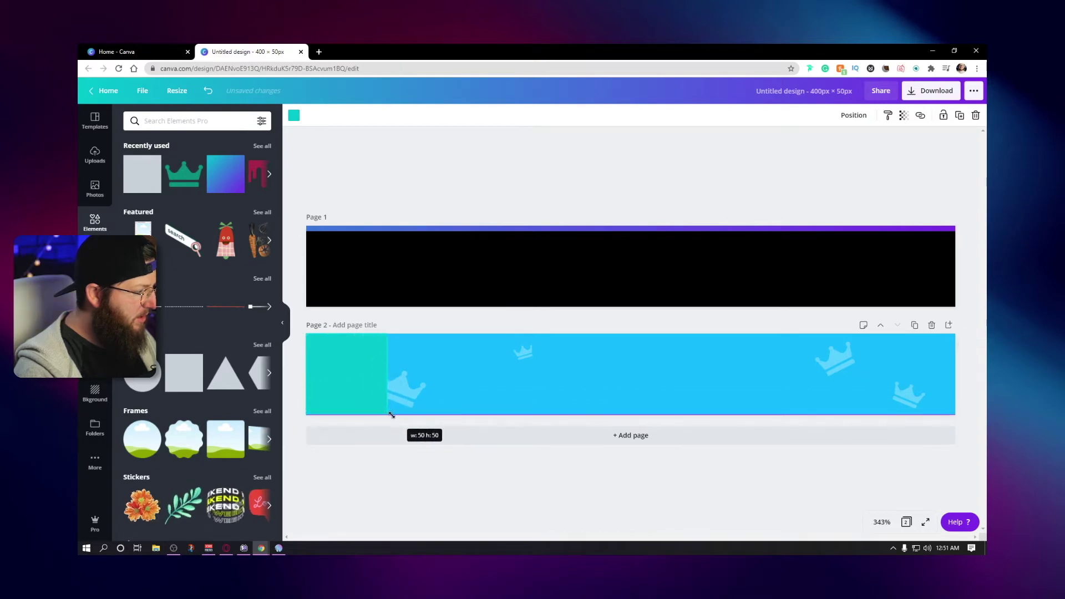
left_click_drag(387, 373, 927, 360)
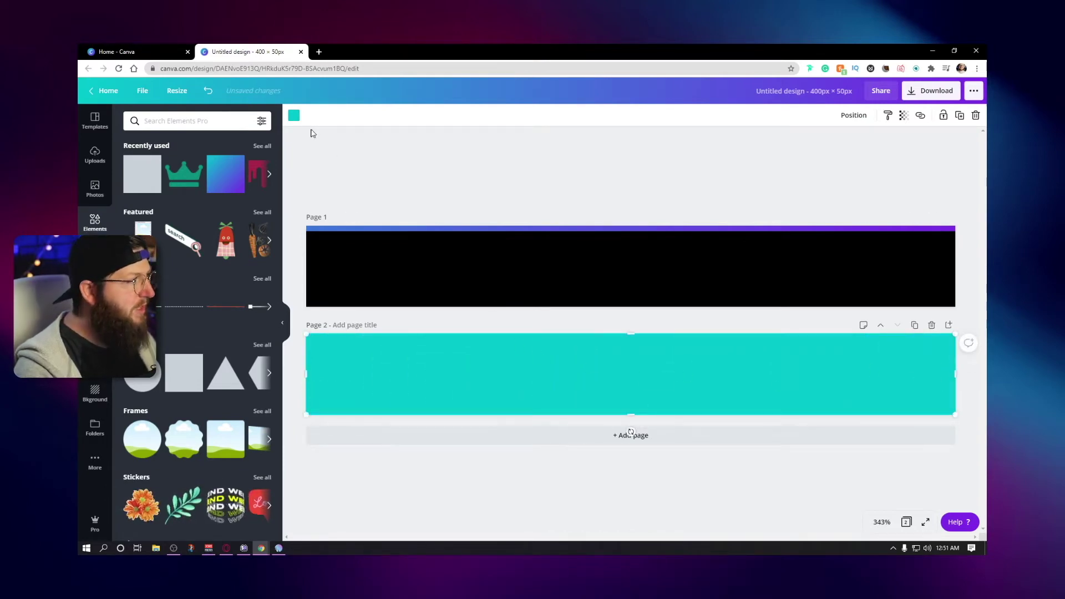
- Recolour the full-page rectangle light blue and shift it down so it overlaps only part of page 2
left_click(294, 115)
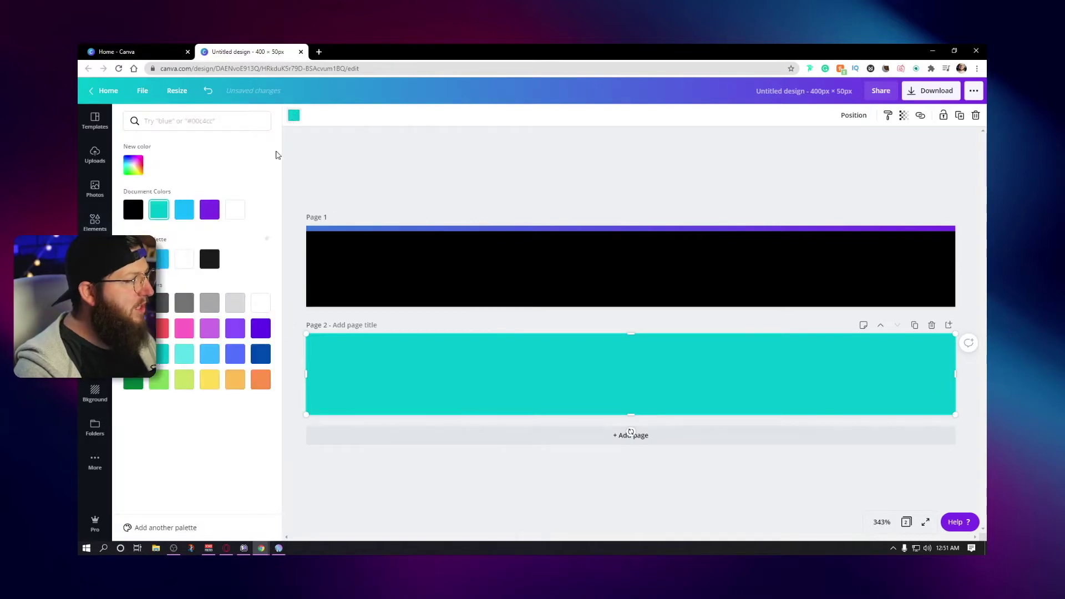
left_click(335, 165)
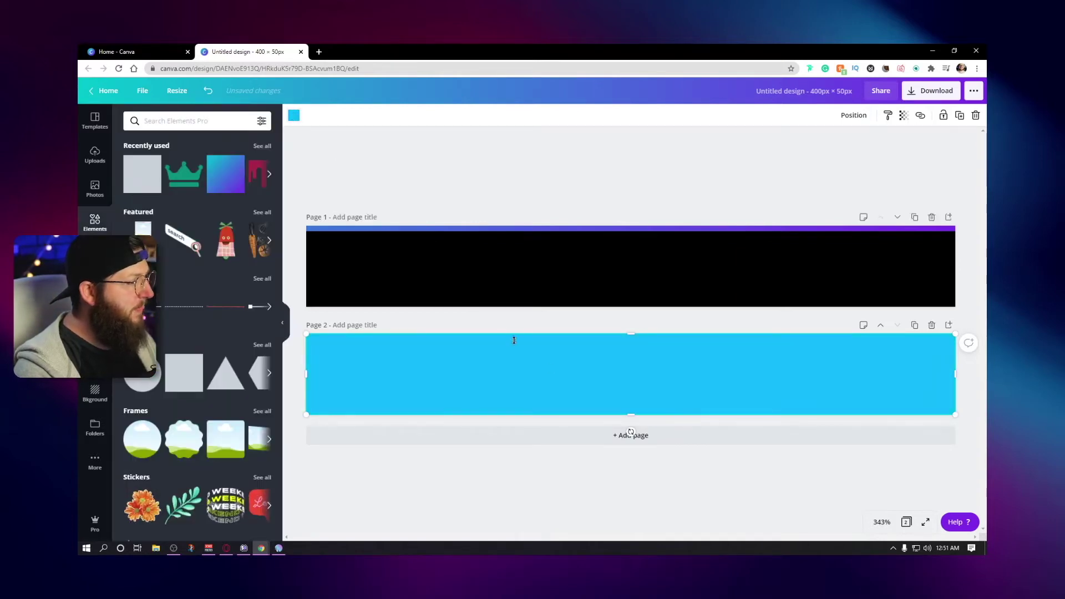
mouse_move(639, 361)
left_mouse_down()
mouse_move(642, 388)
mouse_move(641, 348)
left_mouse_up()
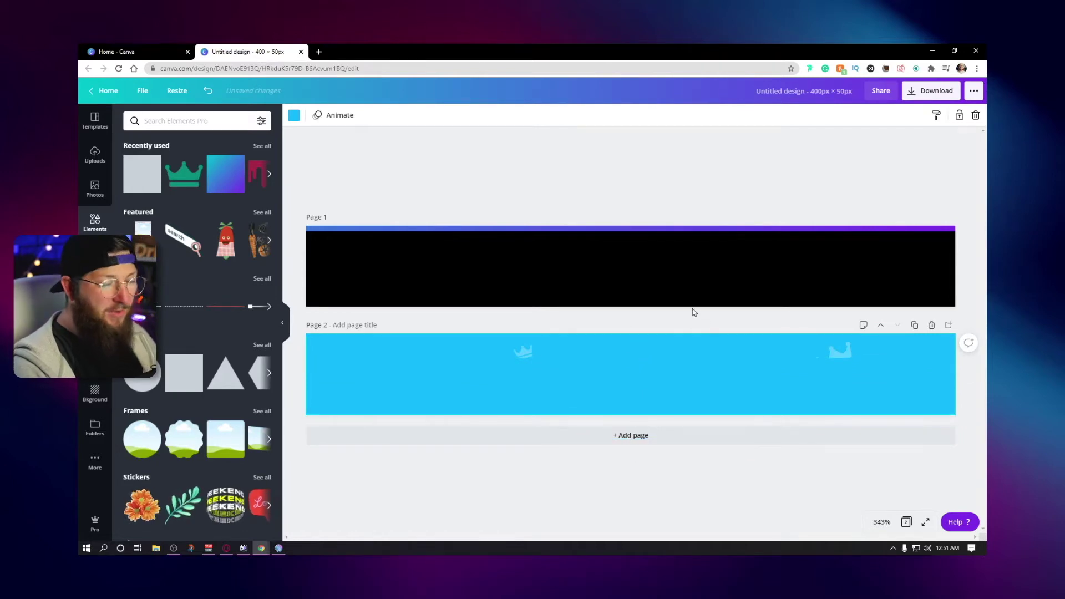
left_click_drag(666, 373, 665, 398)
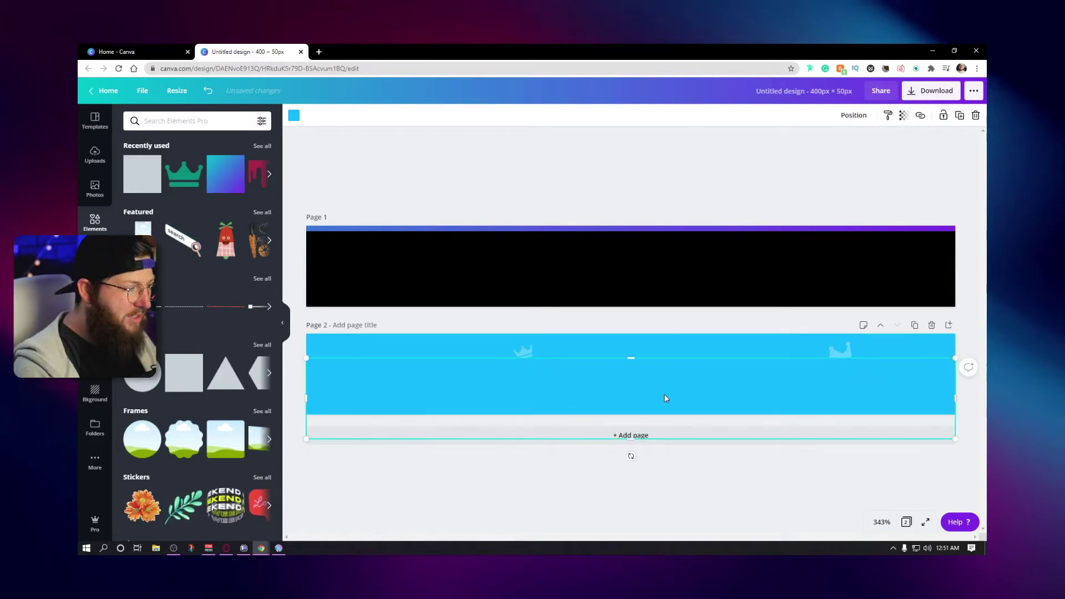
- Recolour the rectangle the document's purple and move it slightly further down page 2
left_click(294, 116)
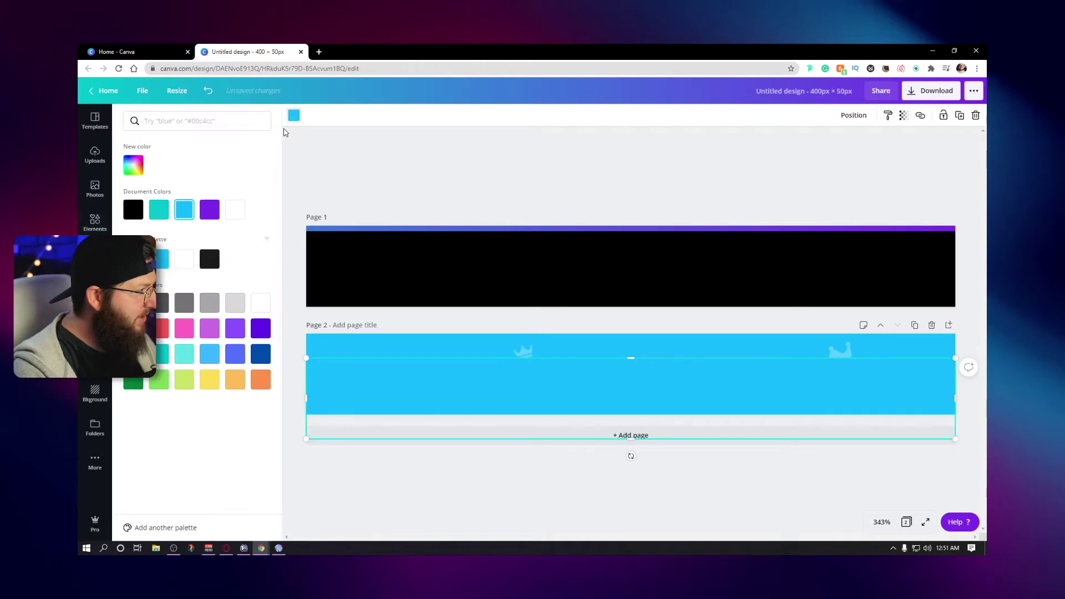
left_click(211, 210)
left_click(706, 365)
left_click_drag(706, 364, 680, 383)
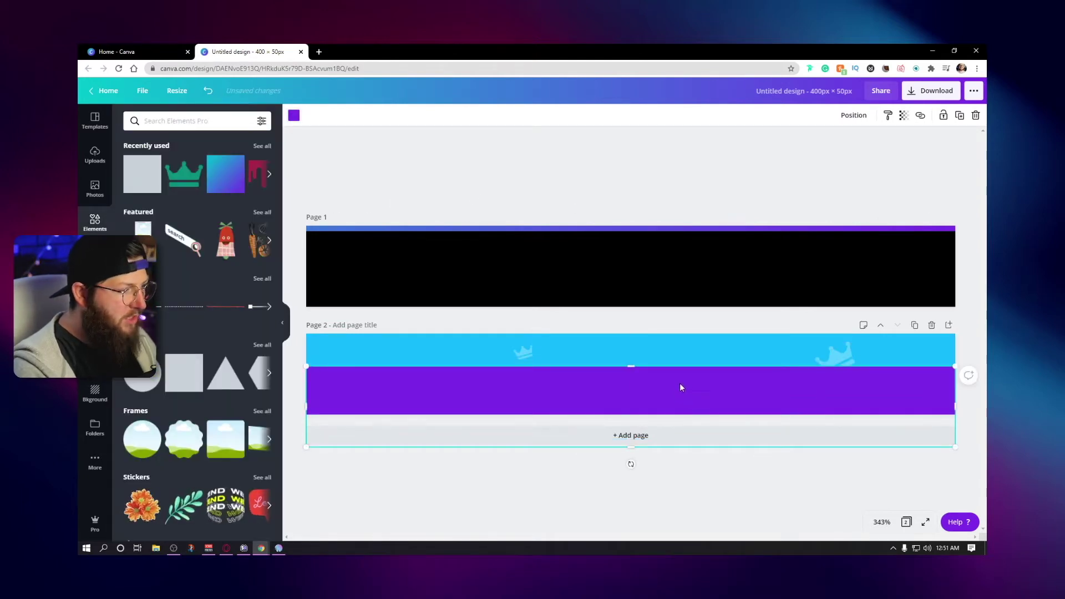
- Delete page 2's light blue background and shift the purple rectangle slightly upward
left_click(658, 352)
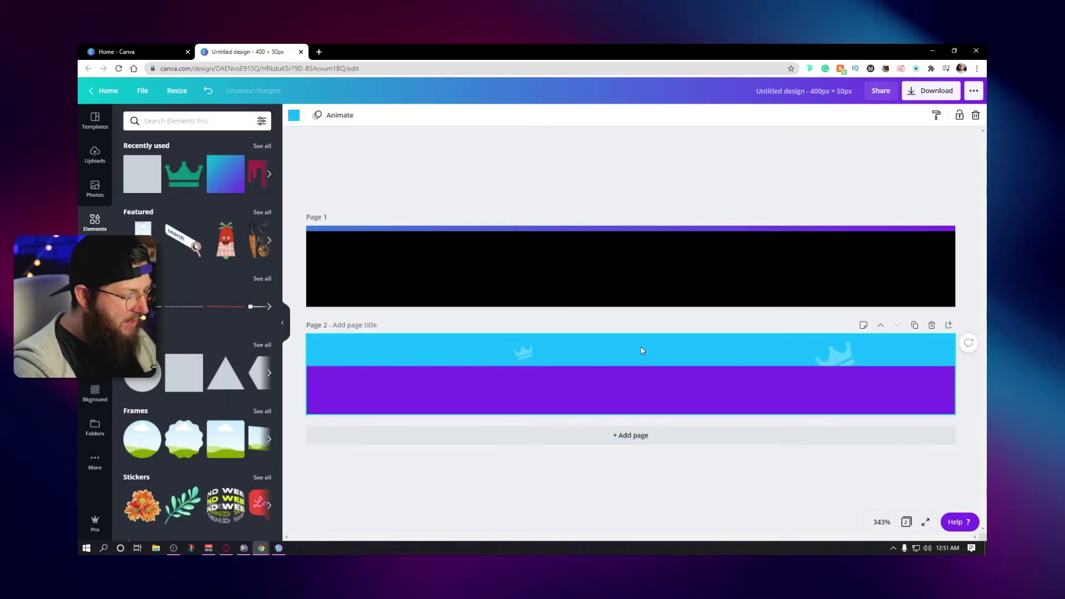
key("Delete")
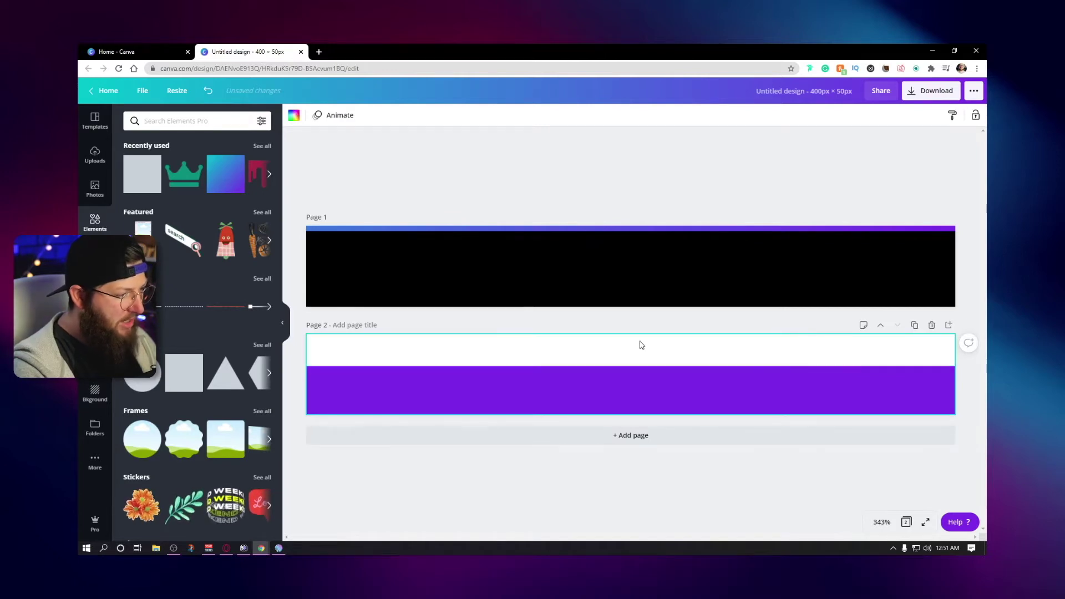
left_click_drag(644, 391, 617, 382)
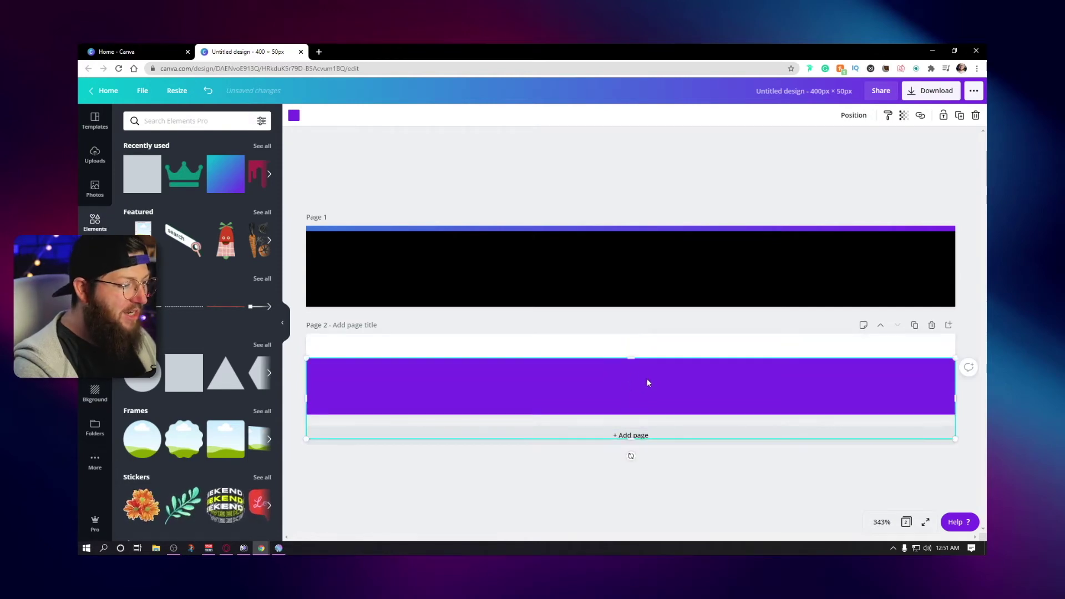
left_click(639, 351)
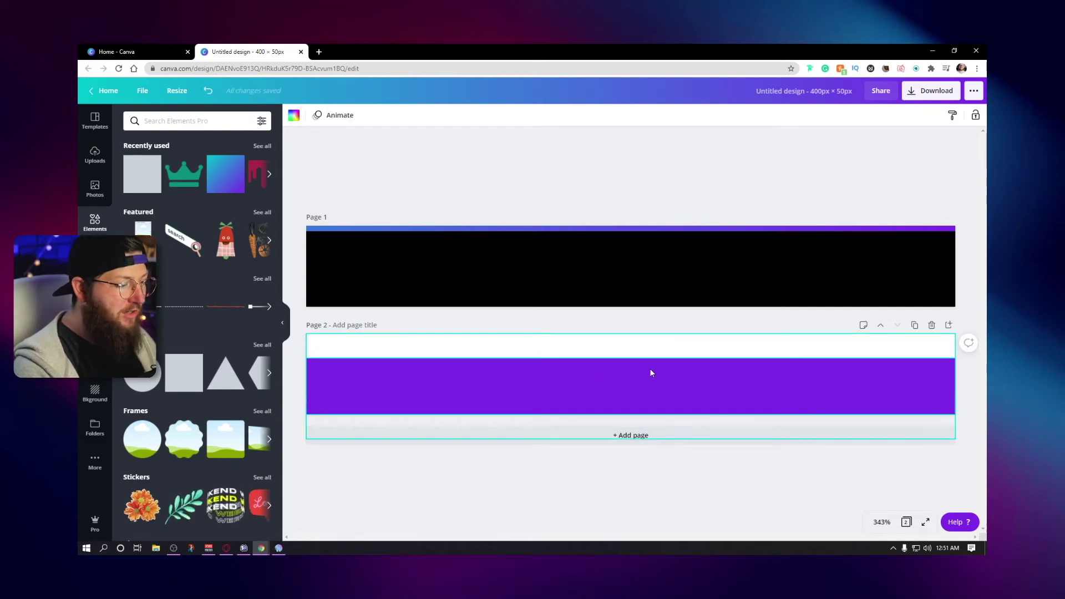
- Align the purple rectangle over the whole of page 2 and send it to the back behind the crowns
left_click_drag(651, 379, 652, 357)
left_click(854, 115)
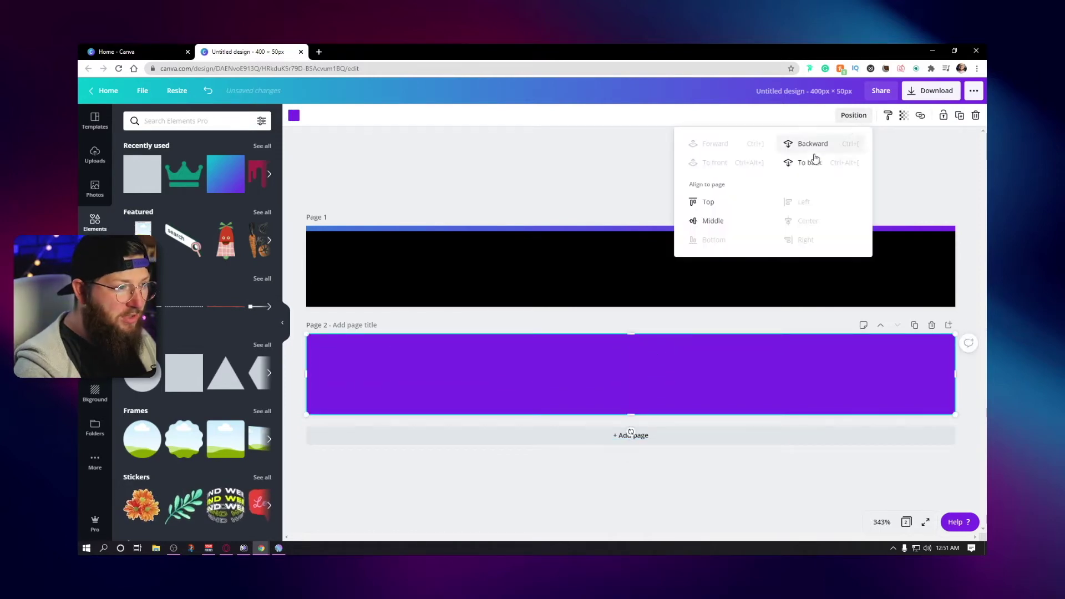
left_click(811, 163)
left_click(736, 320)
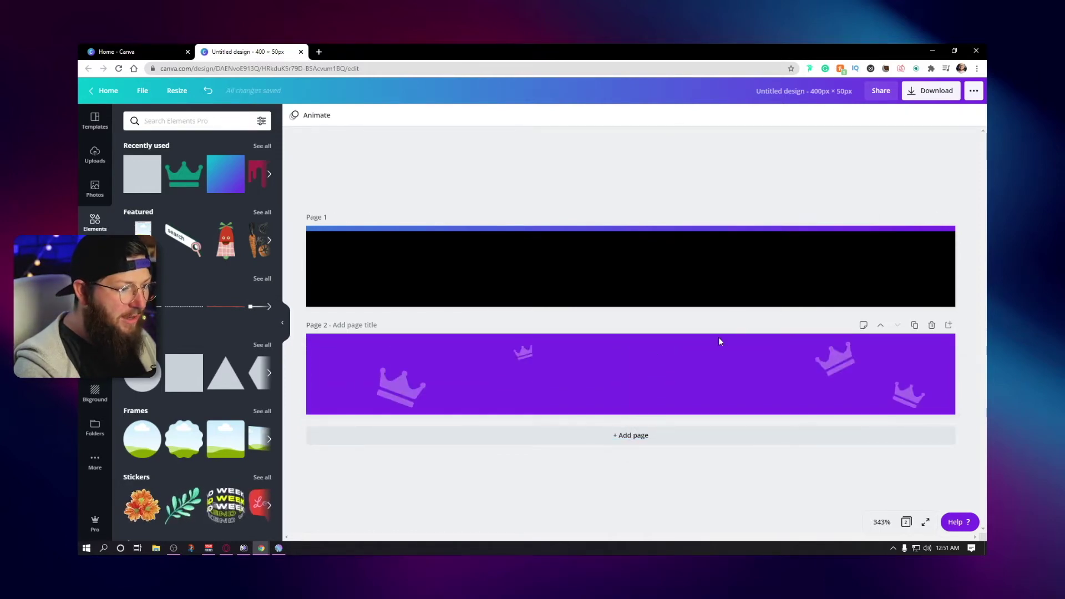
- Recolour the full-page rectangle behind the crowns with the palette's light blue
mouse_move(658, 360)
left_mouse_down()
mouse_move(631, 367)
mouse_move(637, 379)
mouse_move(649, 352)
left_mouse_up()
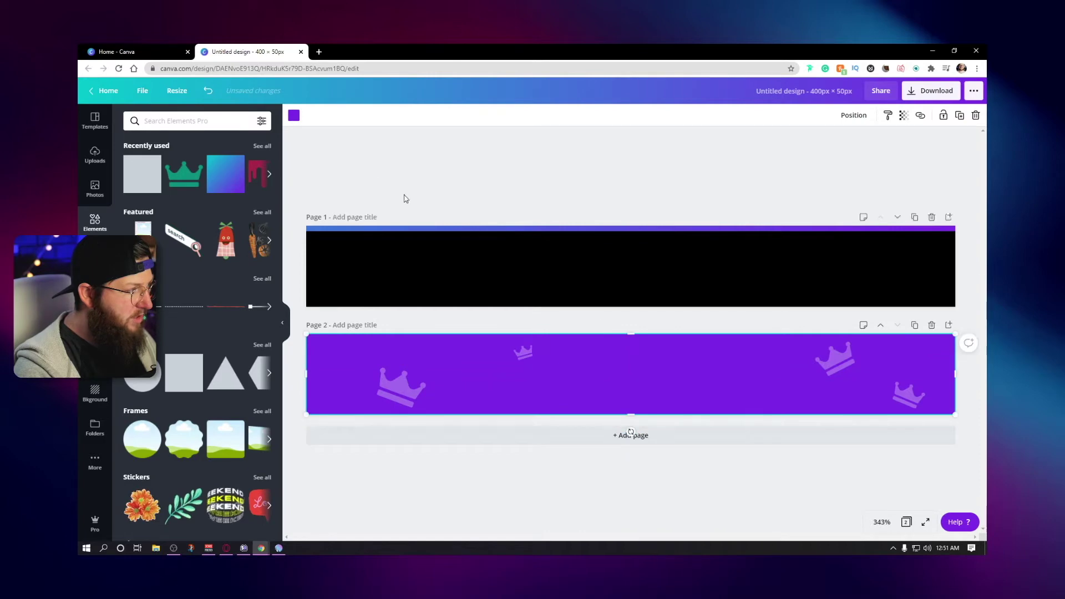
left_click(294, 116)
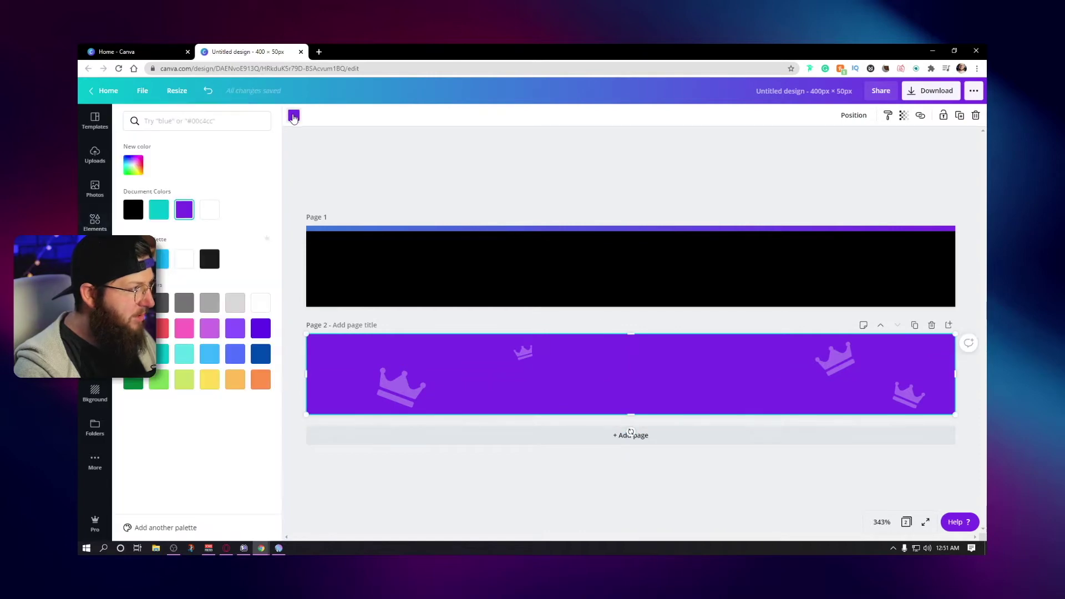
left_click(160, 258)
key("Escape")
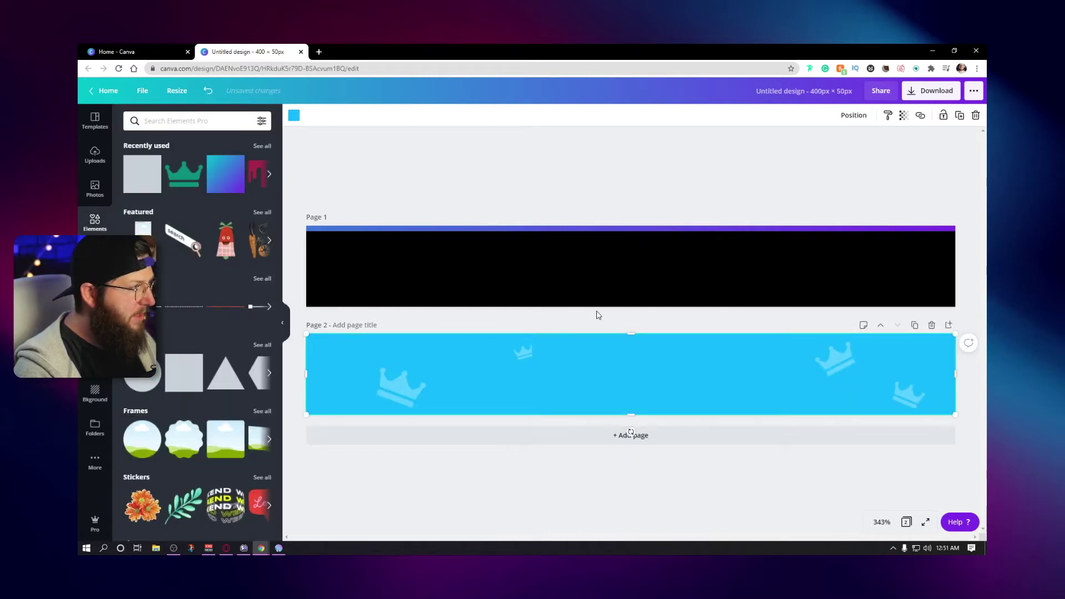
key("Escape")
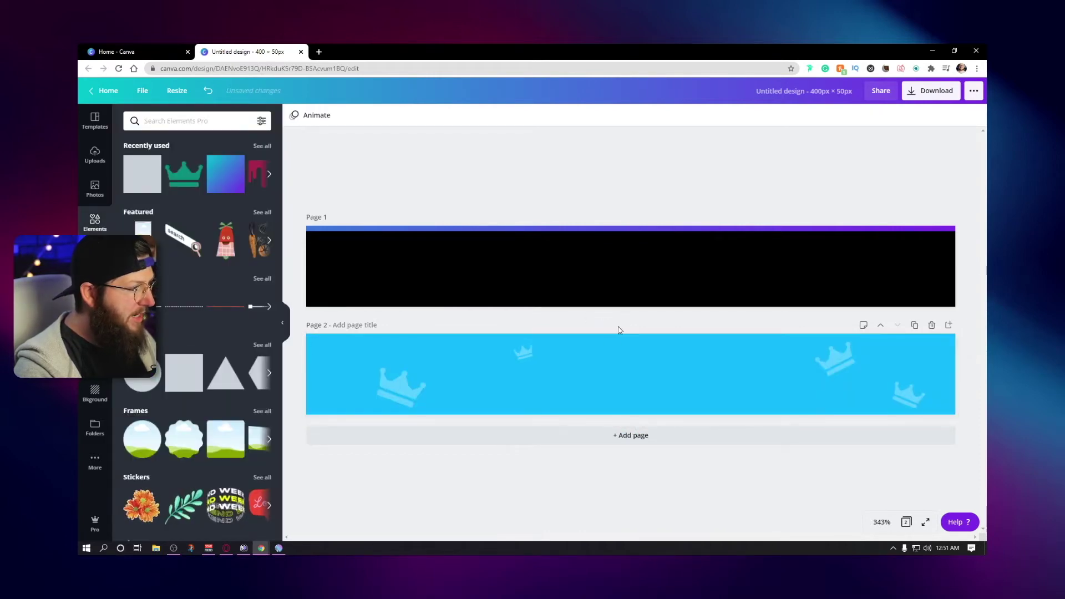
- Shift the blue rectangle slightly down on page 2 to expose a strip of the white page background
left_click(549, 384)
left_click_drag(574, 374, 572, 385)
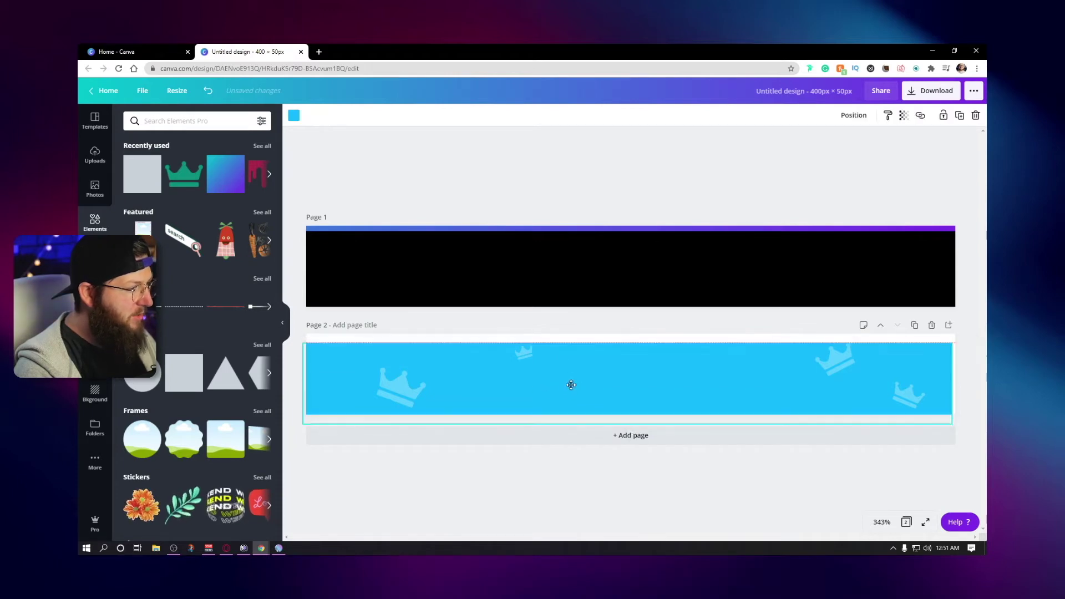
left_click(575, 339)
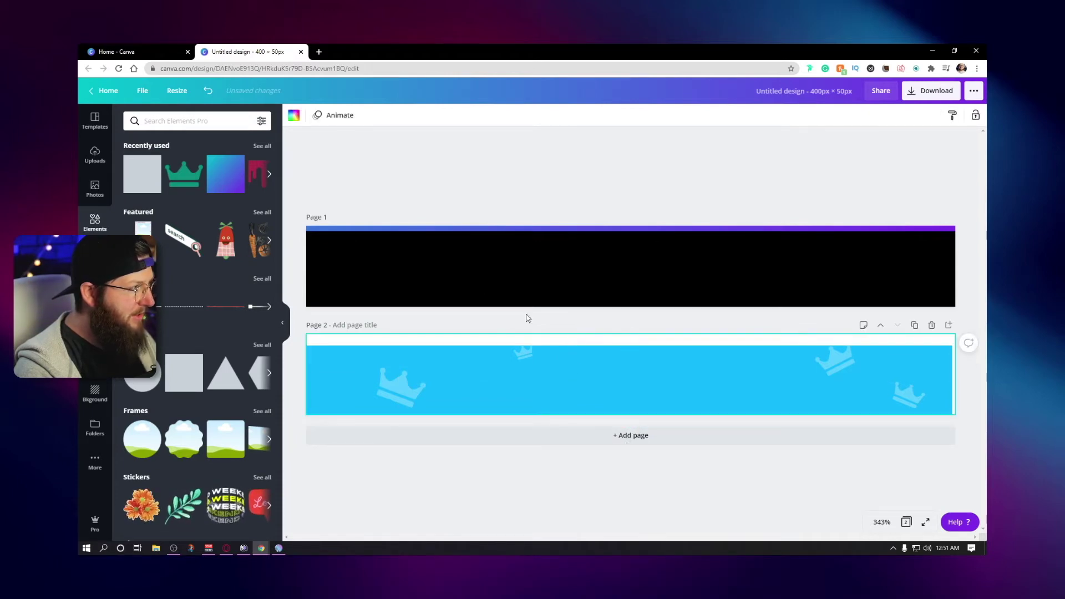
- Apply the Stomp animation to page 2 and move the blue rectangle back to cover the whole page
left_click(331, 115)
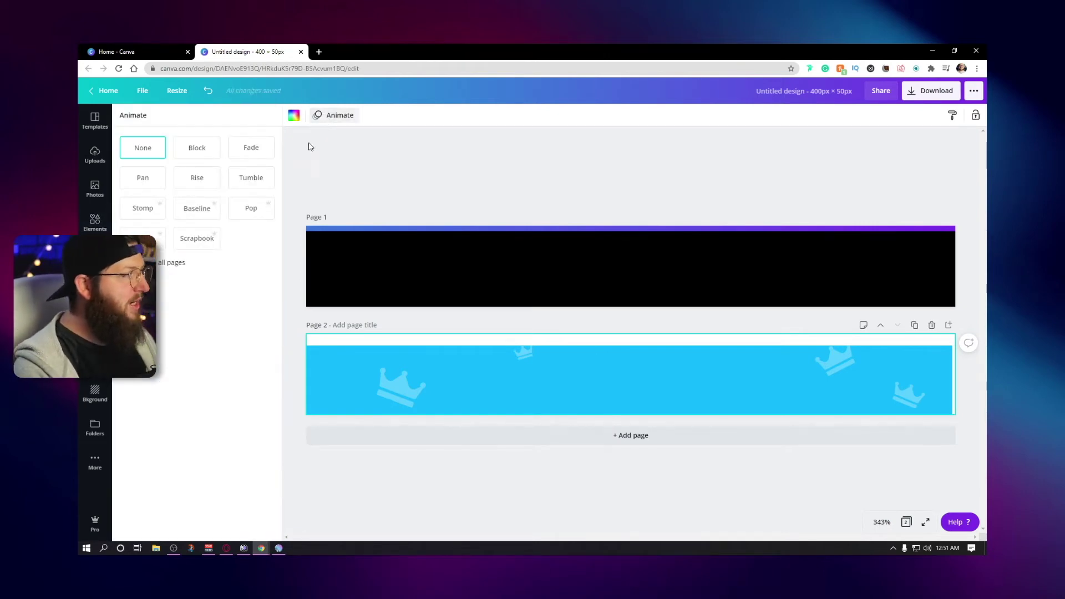
left_click(143, 208)
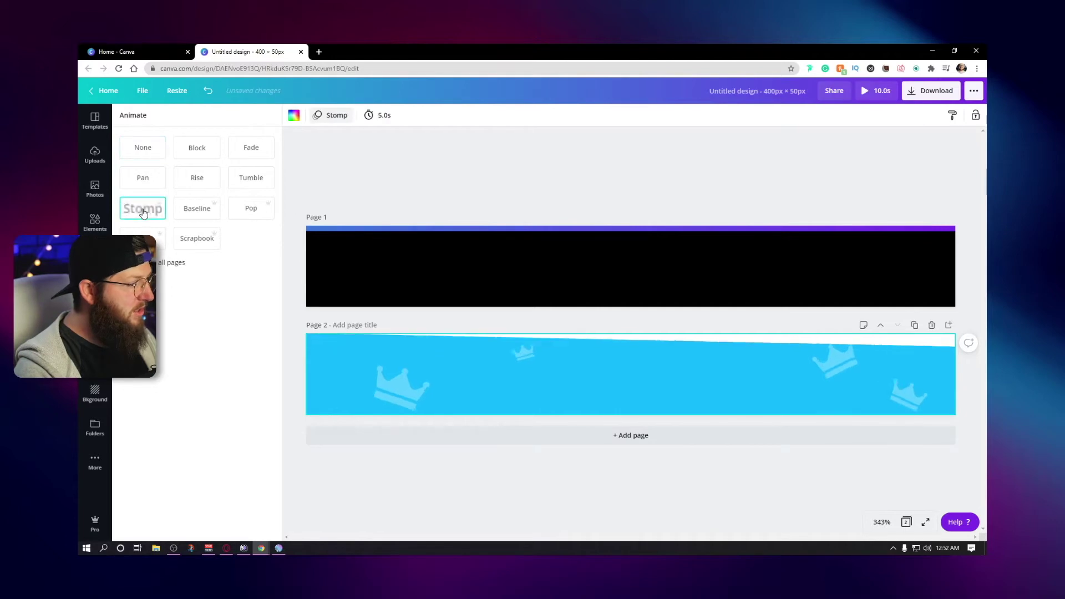
left_click_drag(597, 361, 600, 348)
left_click(532, 313)
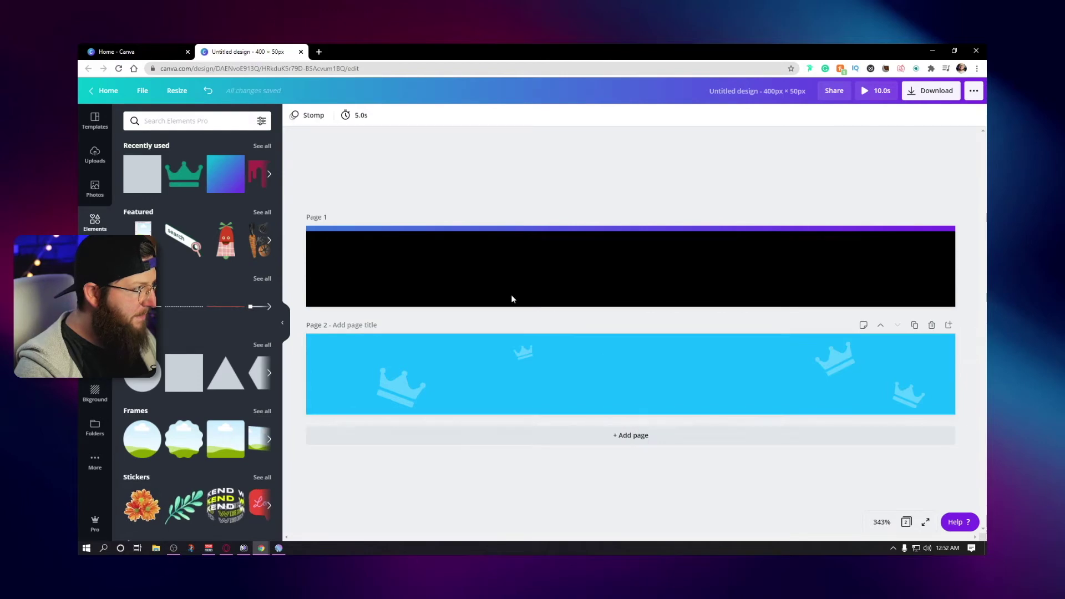
- Try the Baseline animation on page 2, then switch the page to the Pop animation
left_click(310, 117)
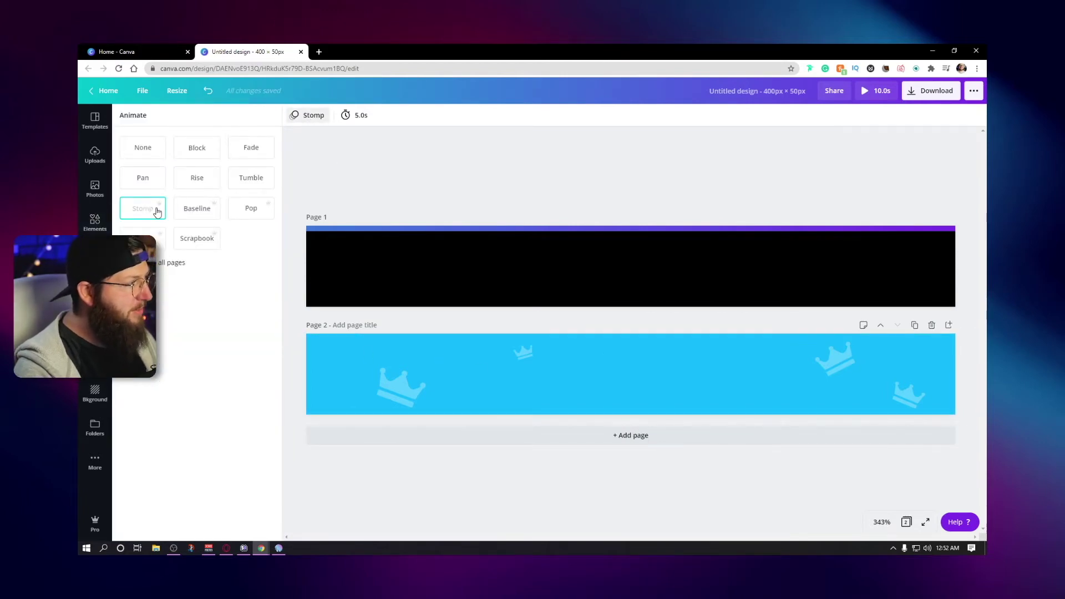
left_click(191, 214)
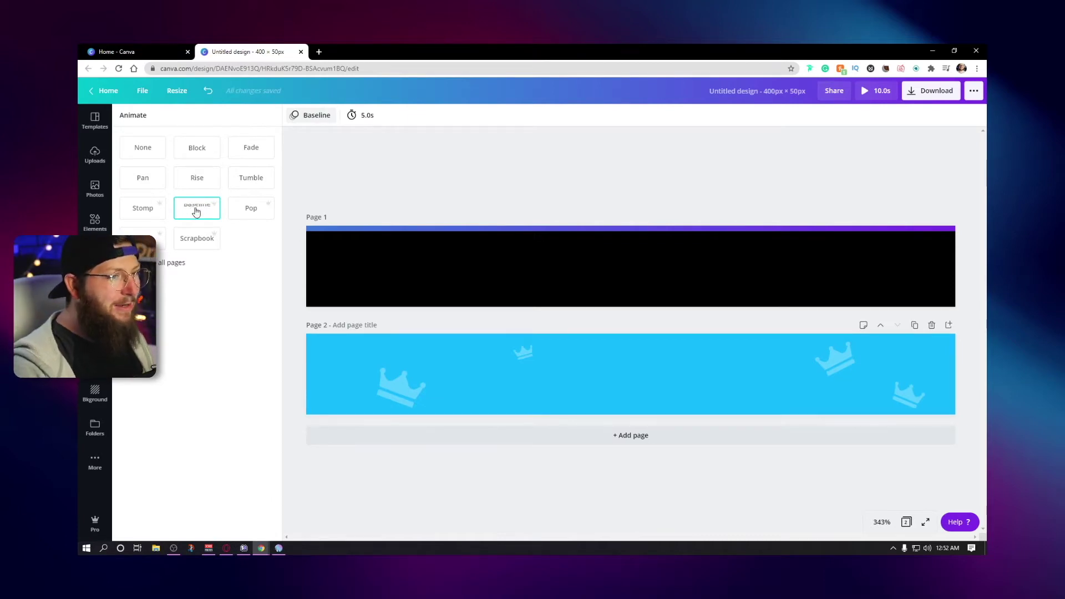
left_click(250, 211)
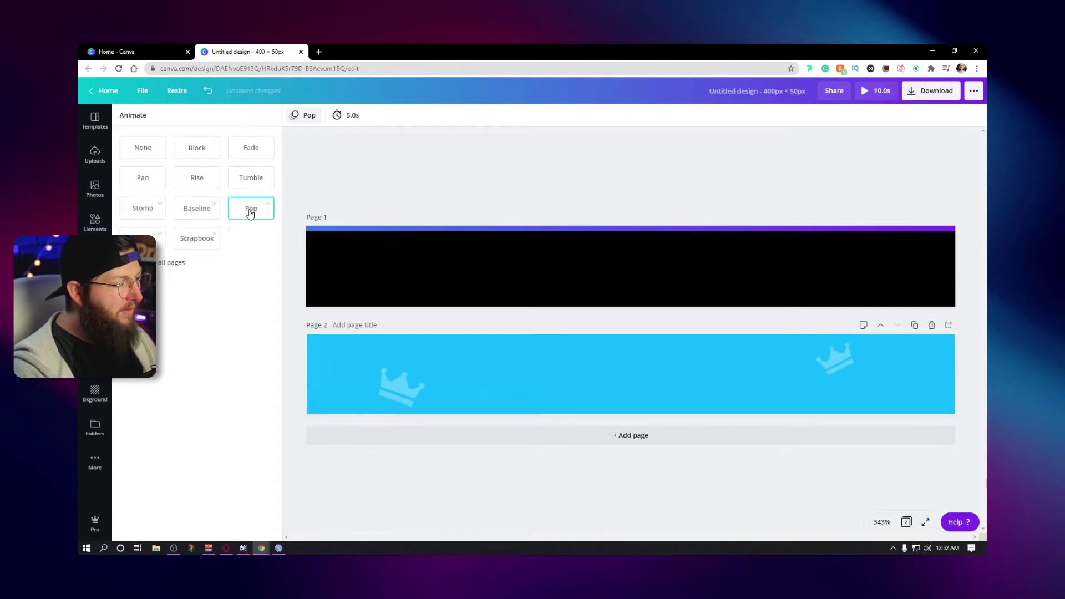
- Try the Scrapbook, Neon, Pop, Stomp, Pan, Rise and Tumble animations on page 2
left_click(195, 246)
left_click(161, 237)
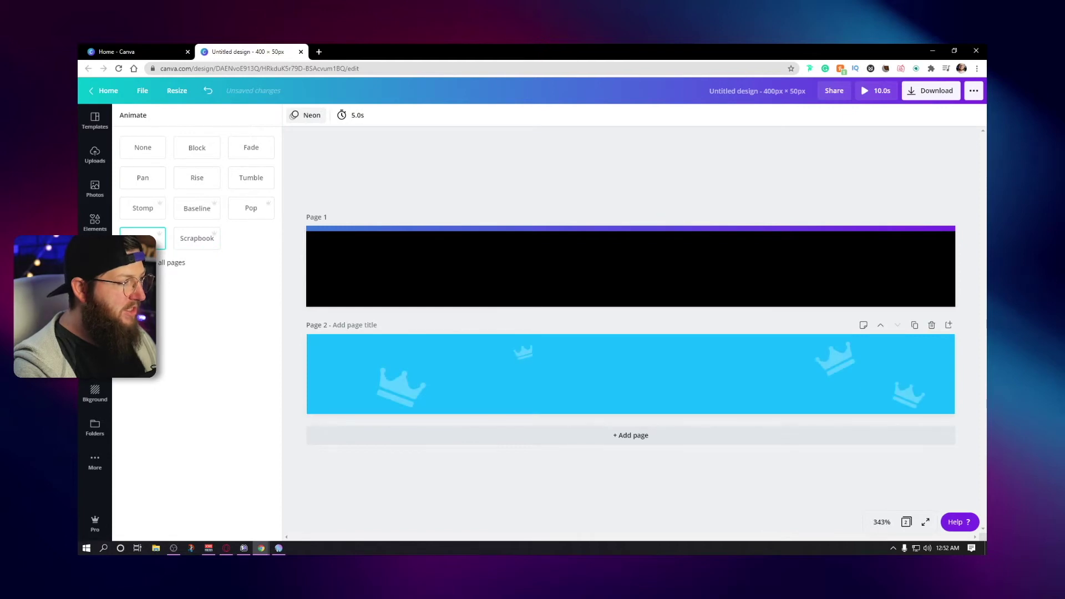
left_click(249, 214)
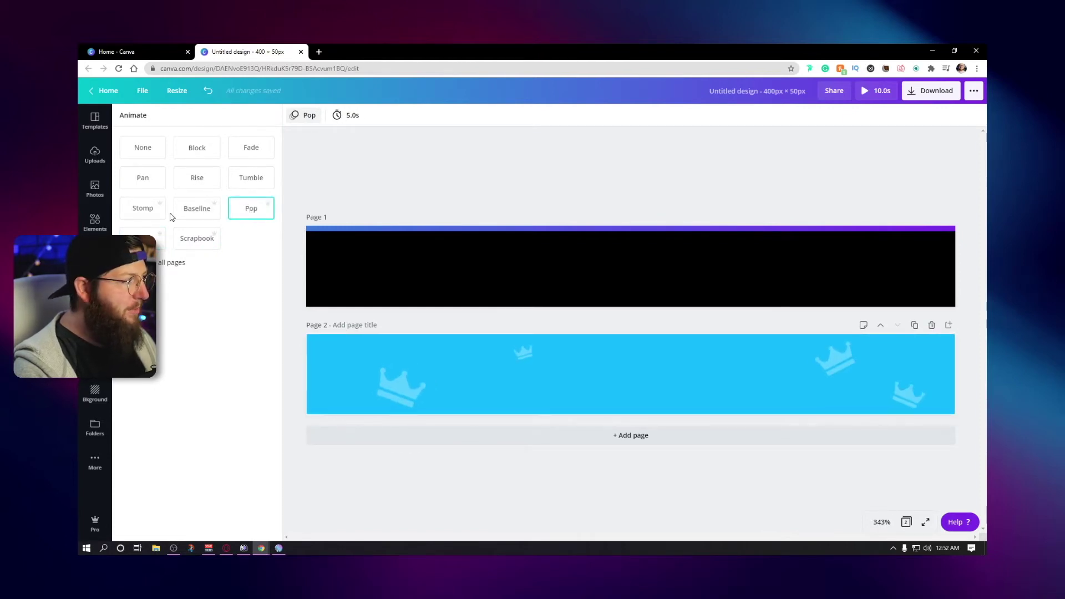
left_click(144, 220)
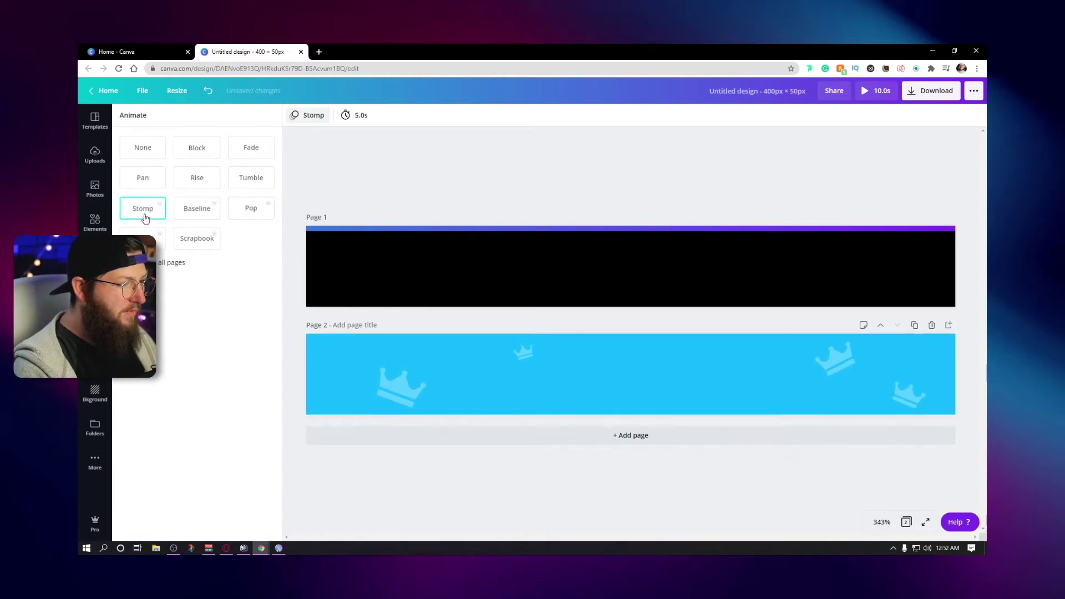
left_click(156, 183)
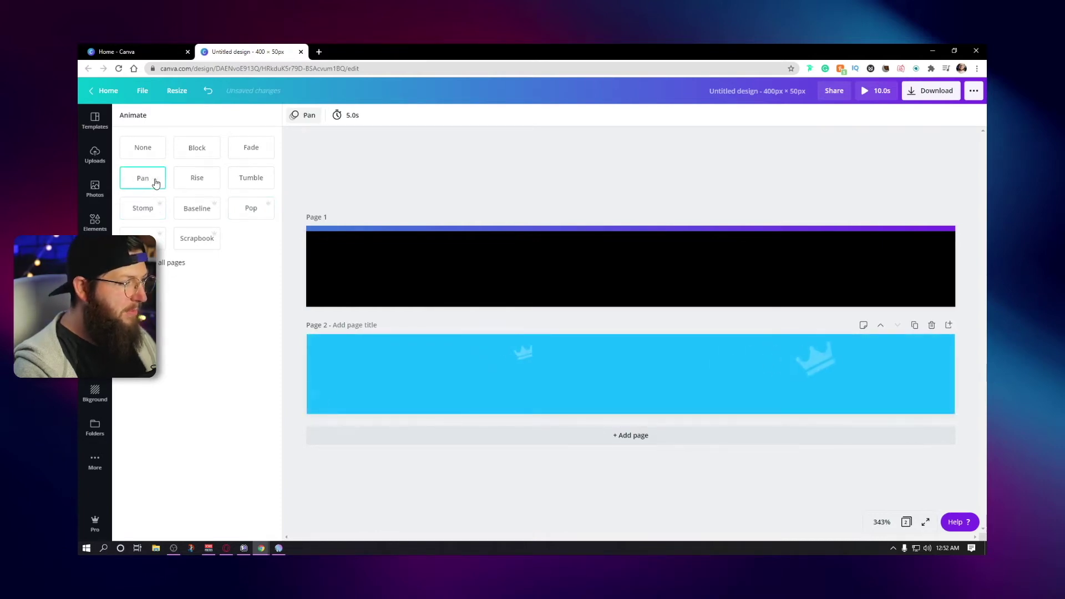
left_click(193, 183)
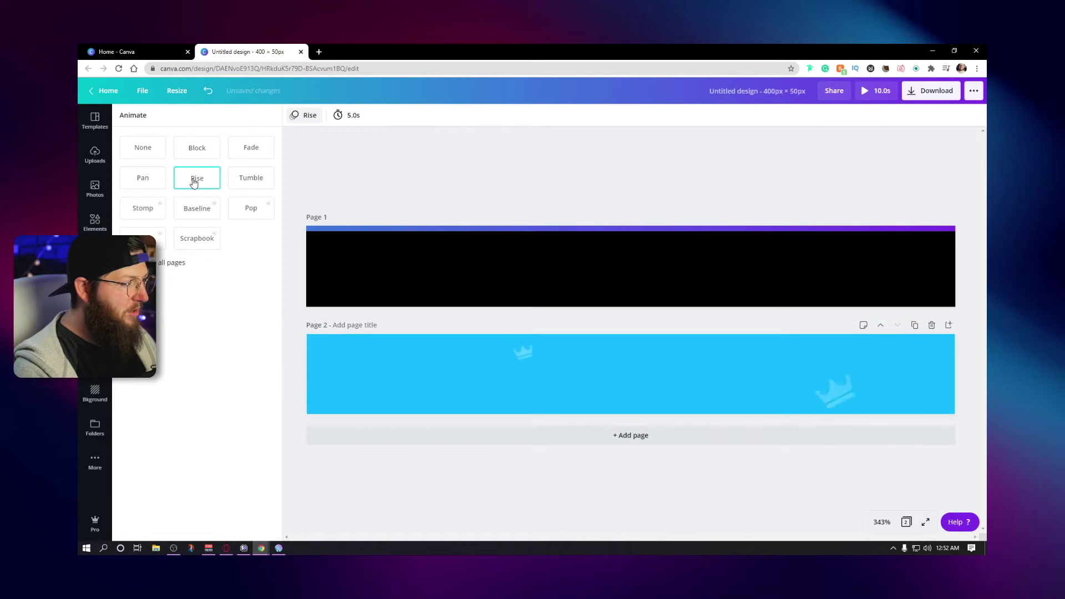
left_click(243, 183)
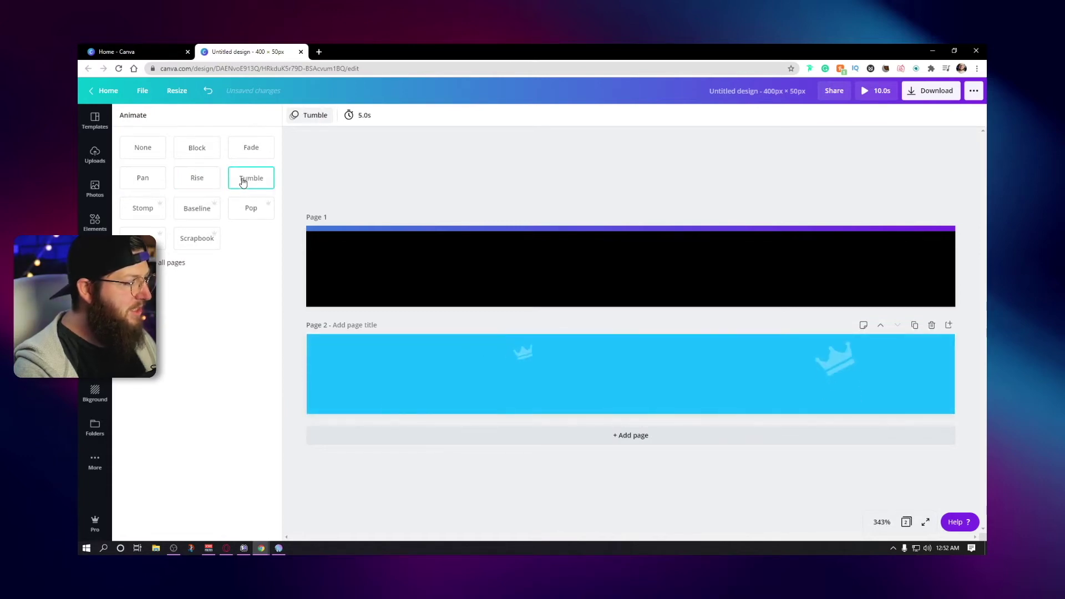
- Apply the Pop animation to page 2 and set the page's timing to 10 seconds
left_click(248, 216)
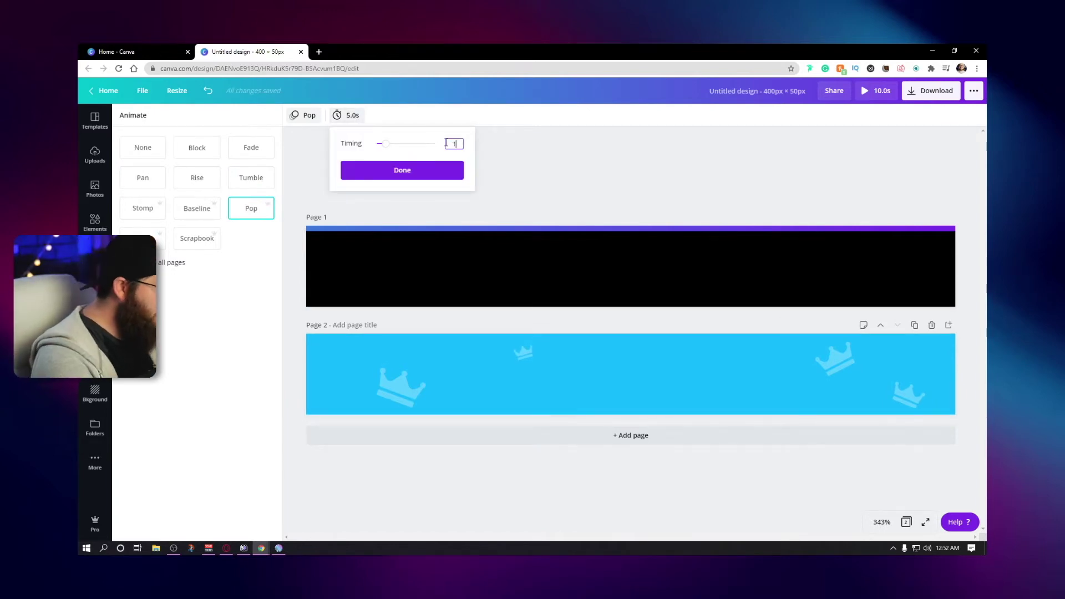
left_click(405, 170)
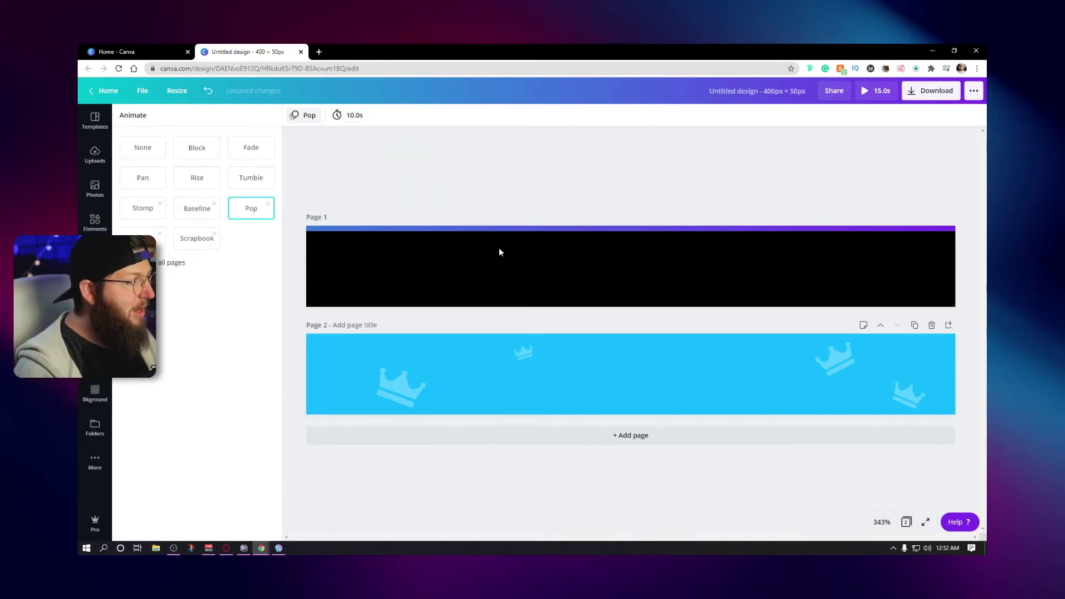
left_click(251, 212)
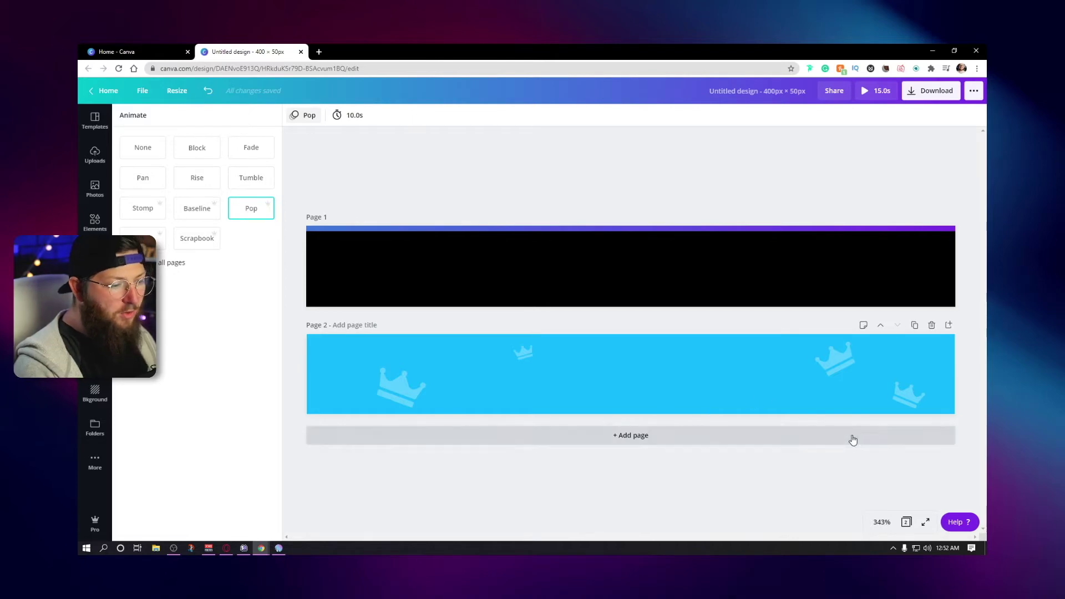
- Duplicate page 2 and recolour the copy's full-page rectangle with the default coral red
left_click(914, 325)
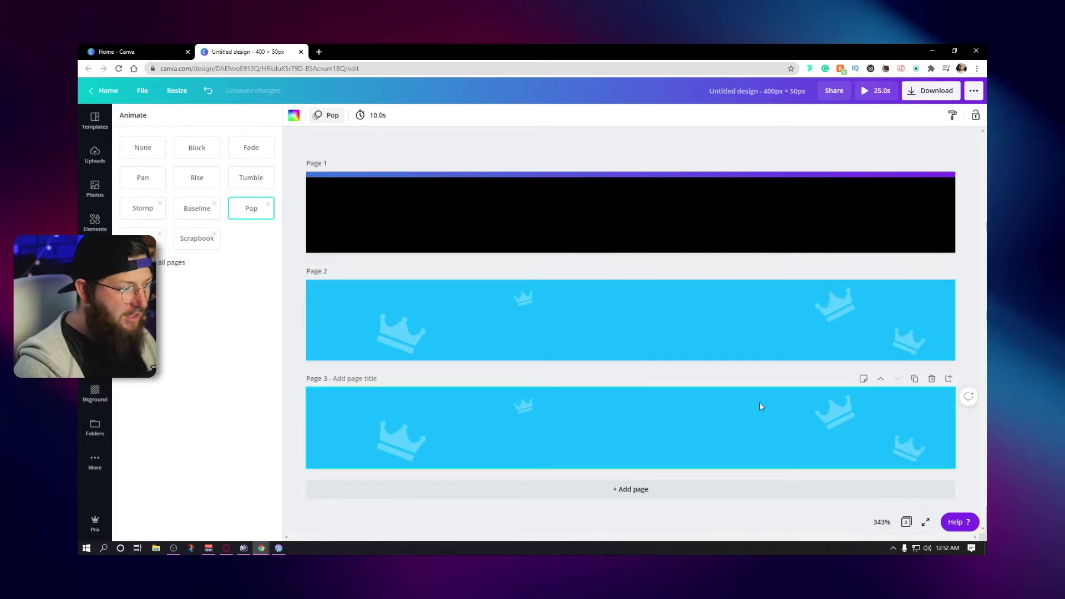
left_click(682, 425)
left_click(294, 117)
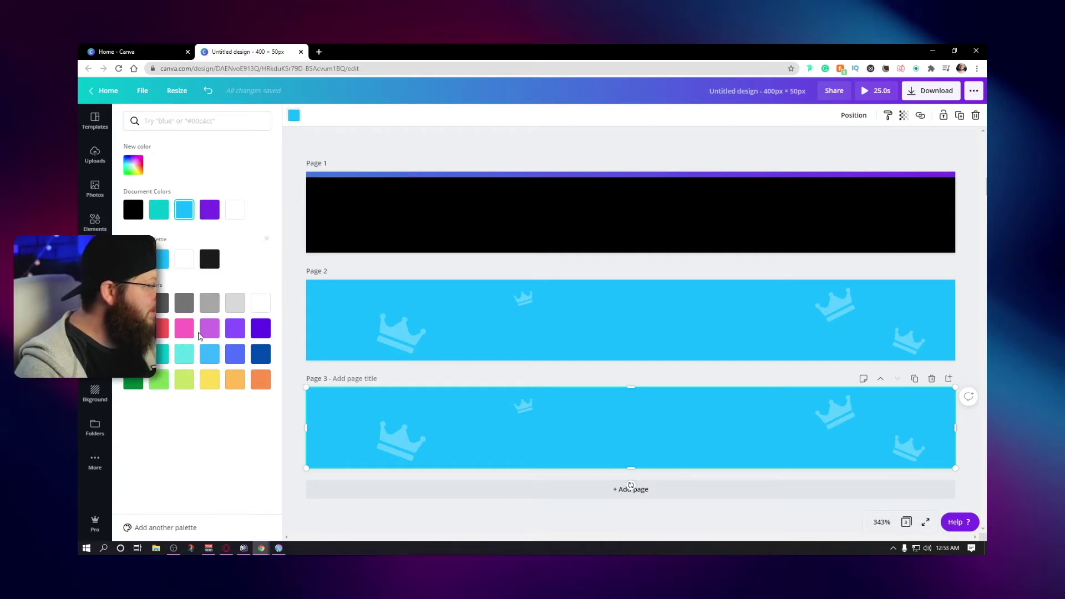
left_click(161, 331)
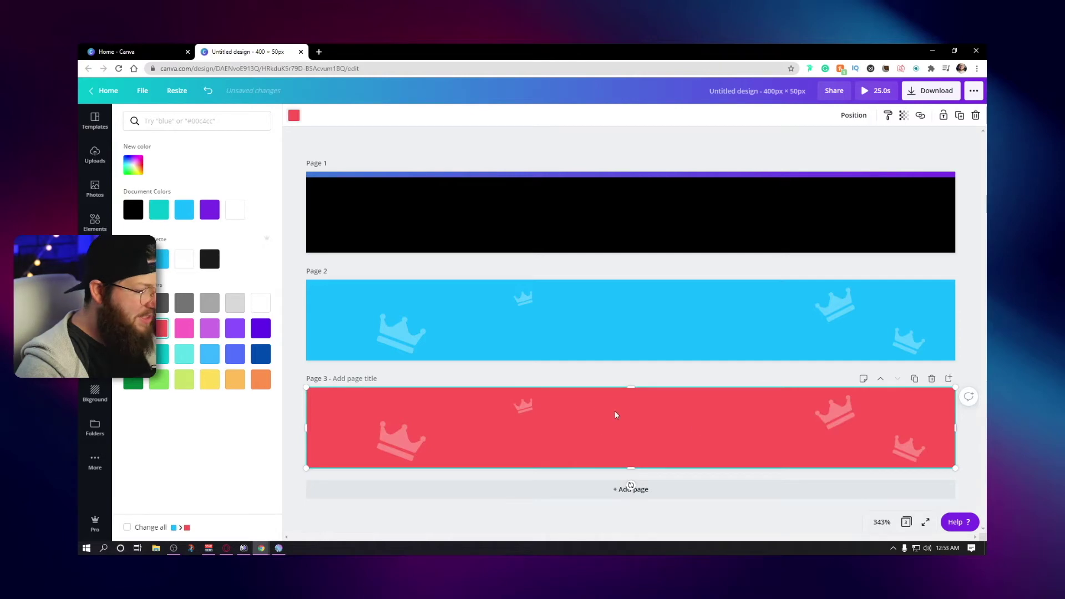
- Search the elements for "heart" and add the free solid dark red heart to page 3
left_click(93, 219)
left_click(166, 122)
type("heart")
key("Return")
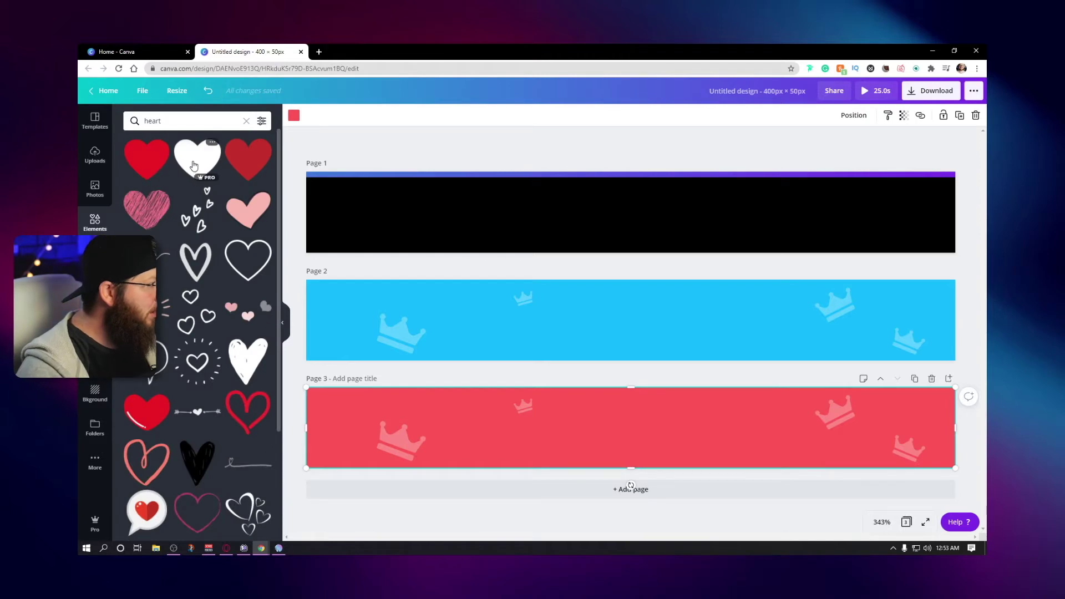
left_click(251, 160)
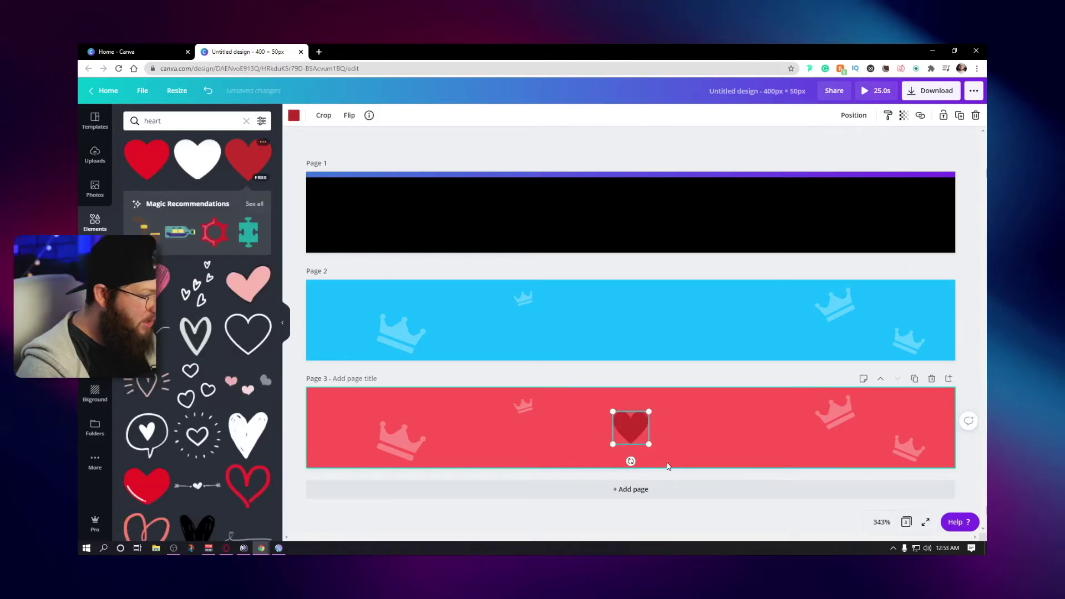
- Recolour the heart on page 3 white and set its transparency to 31
left_click(294, 116)
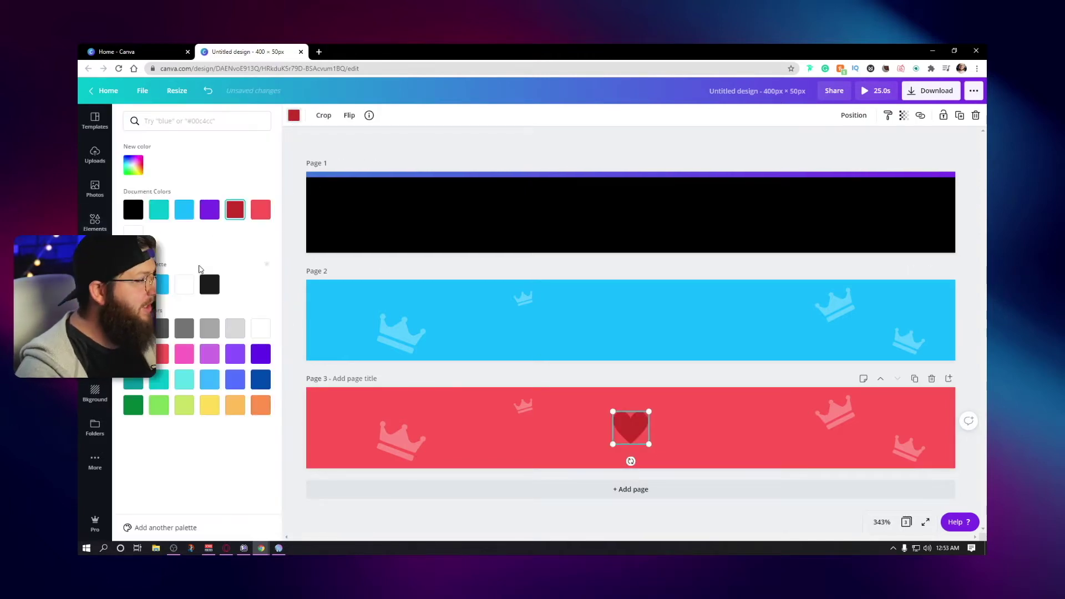
left_click(185, 284)
left_click(904, 115)
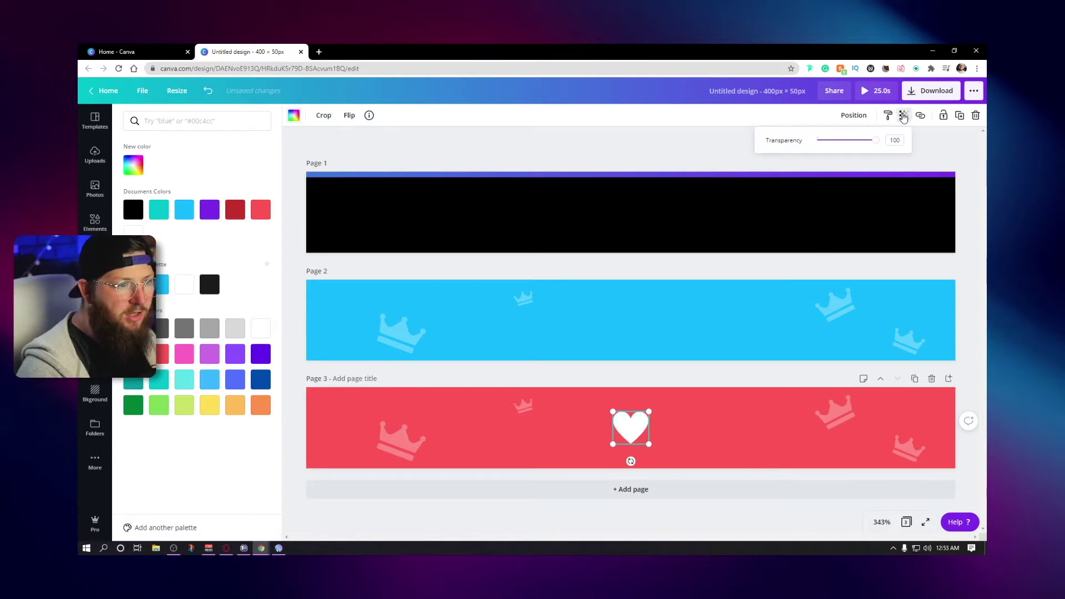
left_click_drag(869, 144, 837, 147)
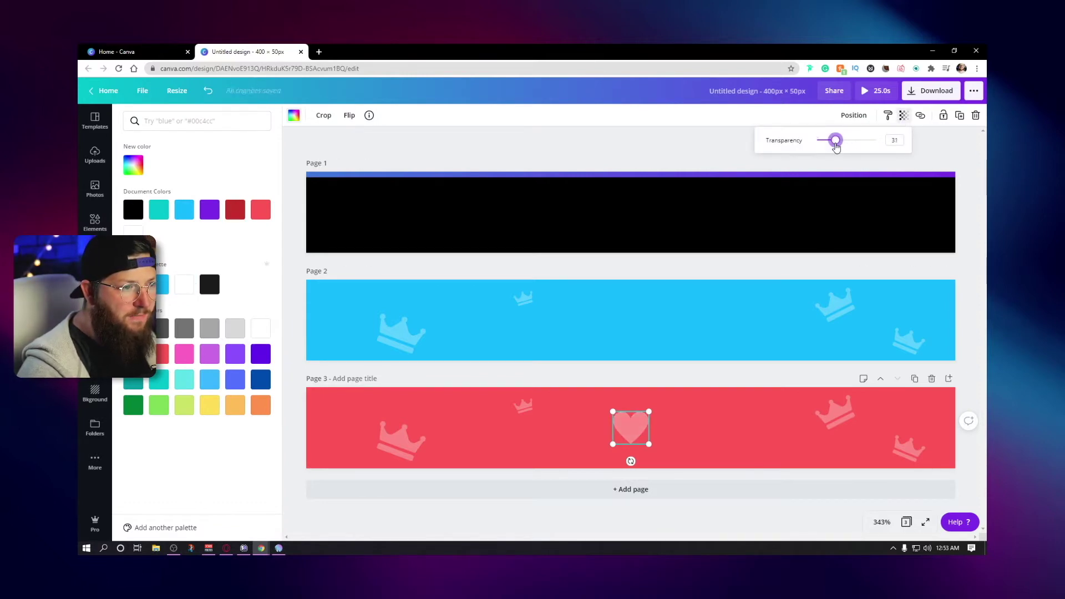
left_click(730, 194)
- Tilt the heart, move it onto the large crown near page 3's left end, and delete that crown
mouse_move(631, 461)
left_mouse_down()
mouse_move(605, 458)
mouse_move(619, 465)
left_mouse_up()
left_click_drag(631, 427, 400, 438)
left_click(382, 428)
key("Escape")
- Delete the three remaining crowns from page 3
left_click(523, 406)
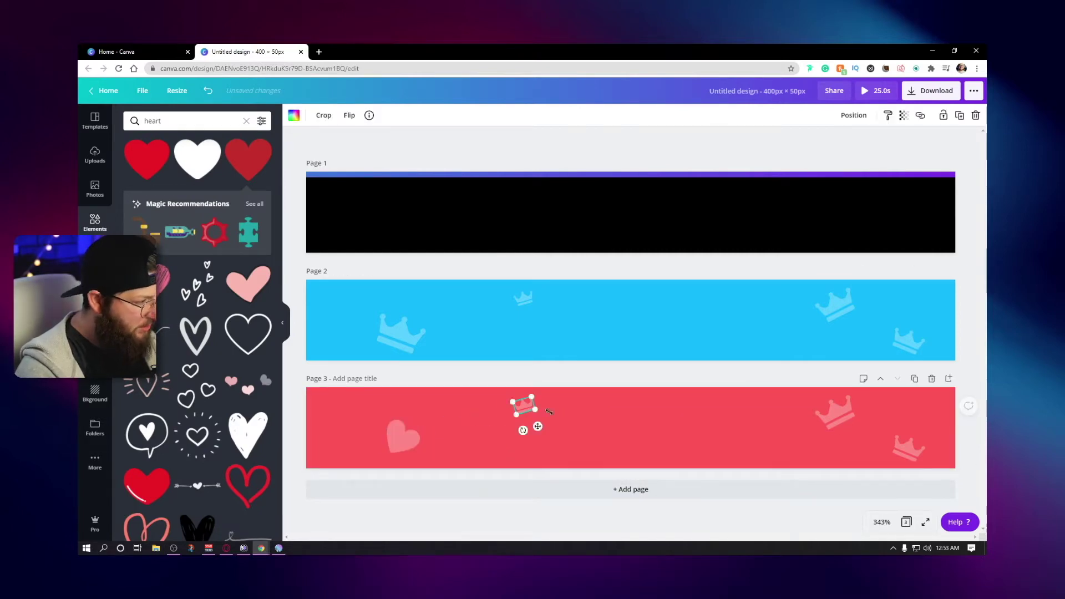
key("Delete")
left_click(843, 414)
key("Delete")
left_click(908, 448)
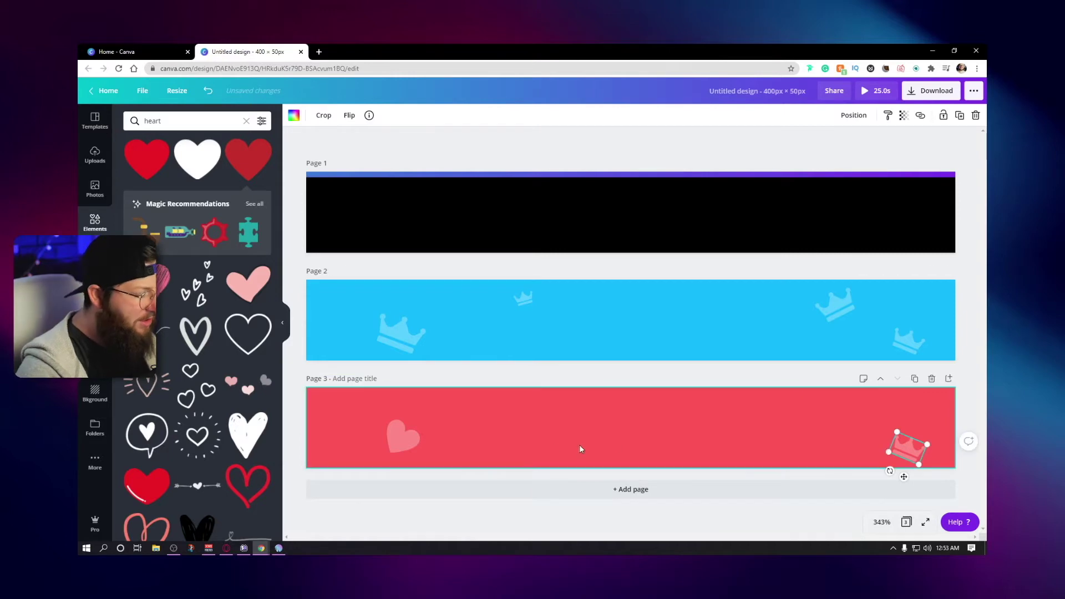
key("Delete")
- Duplicate the heart on page 3 into three smaller tilted copies scattered along both sides of the banner
left_click(406, 449)
left_click_drag(406, 463, 575, 432)
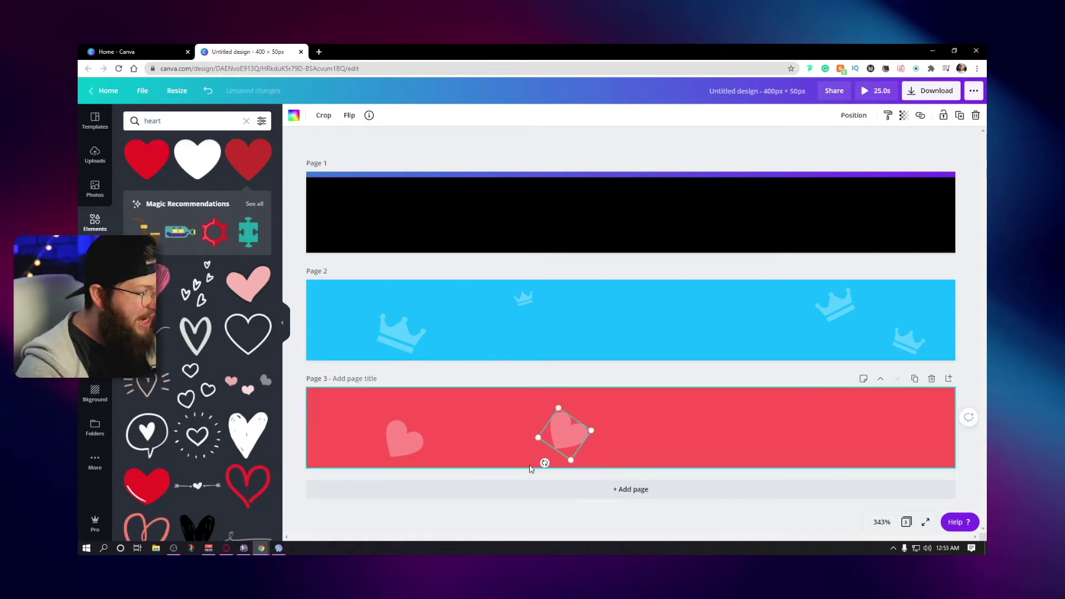
left_click_drag(541, 463, 885, 417)
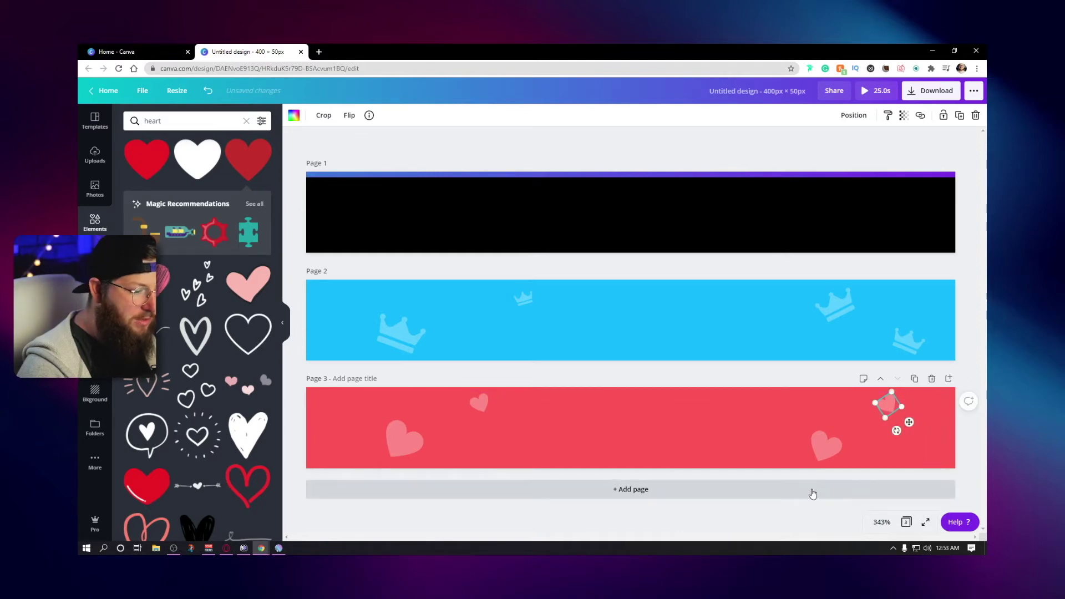
left_click(612, 421)
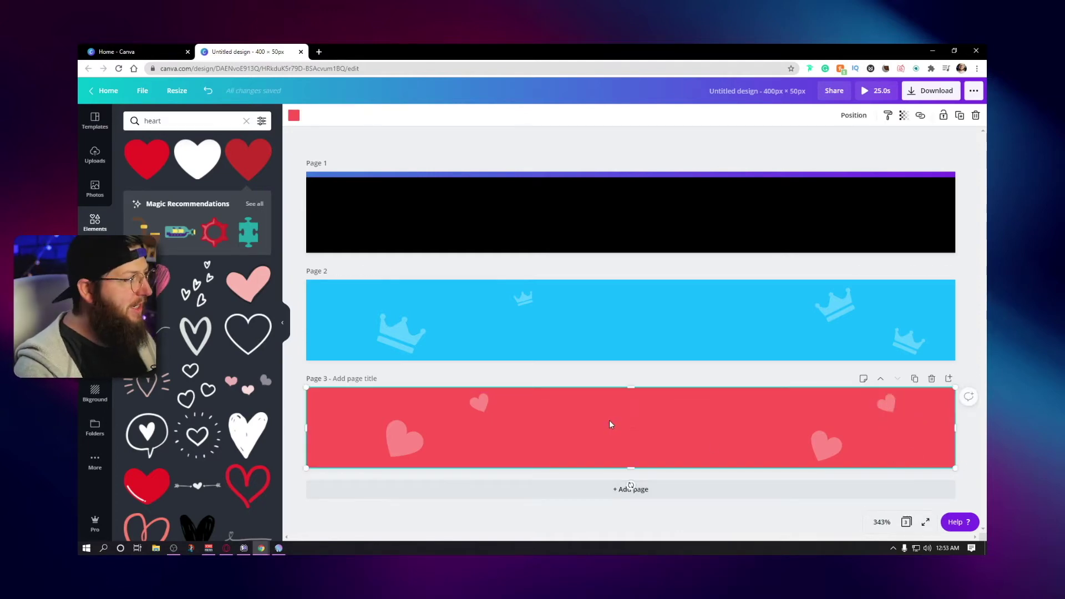
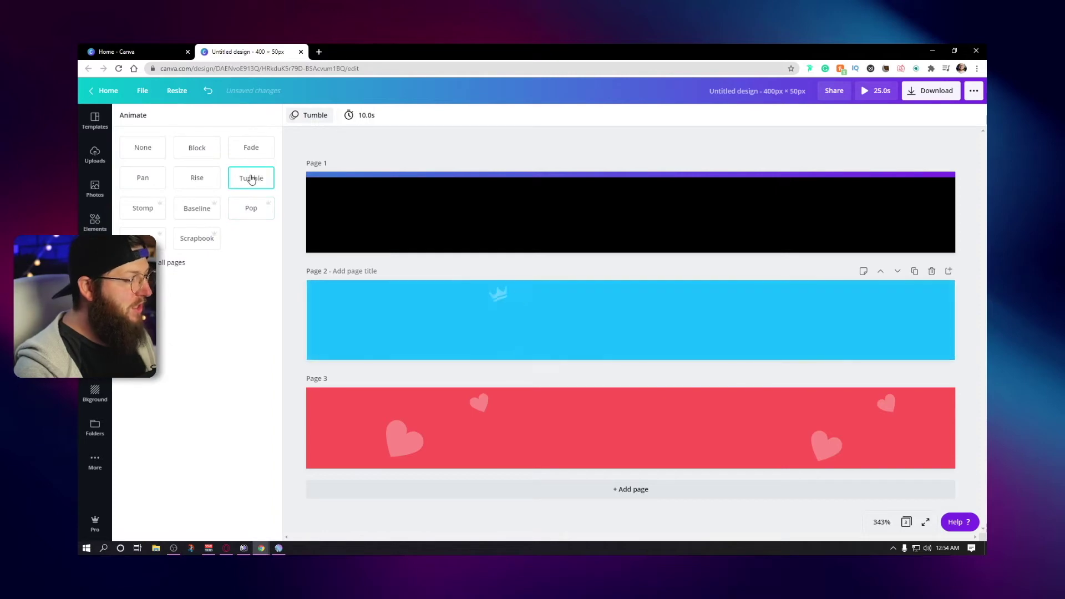
- Set the animation of page 2 to Pop in place of Tumble
left_click(250, 215)
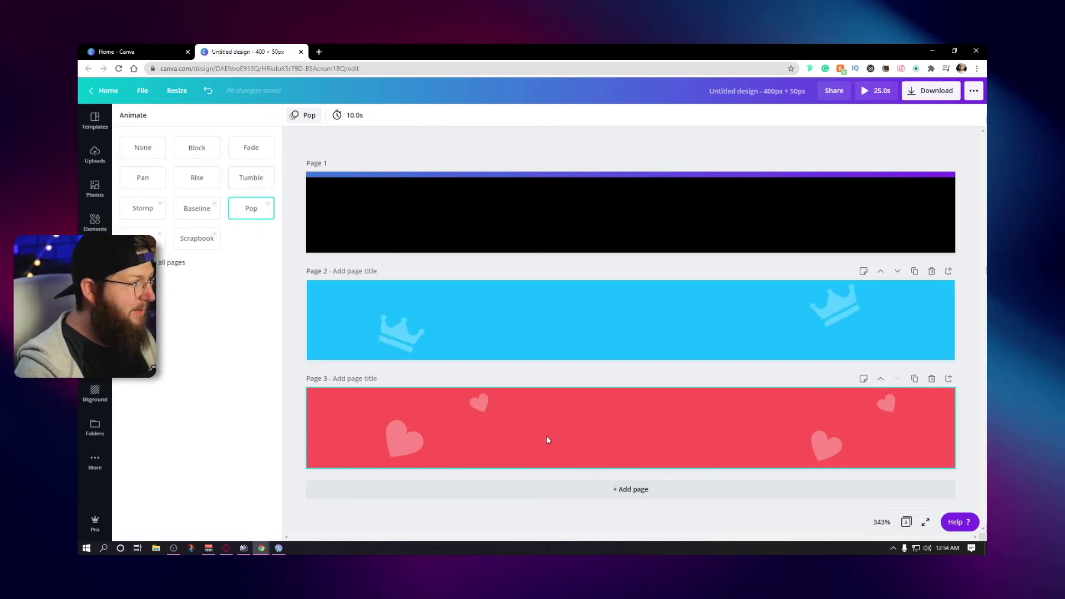
left_click(565, 435)
left_click(500, 368)
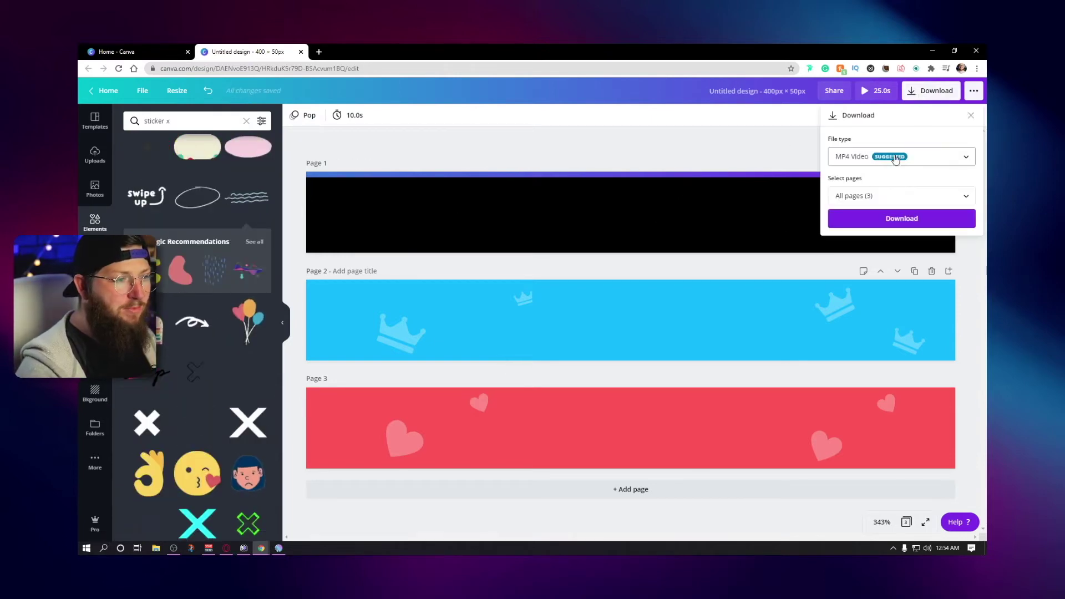
- Set the download file type to PNG for all three pages
left_click(896, 158)
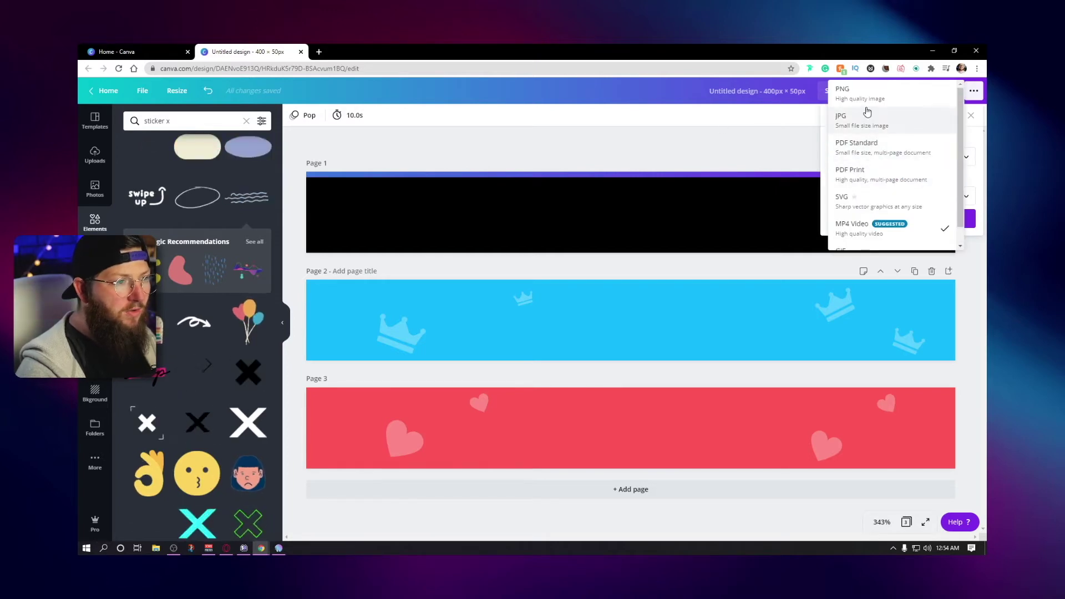
scroll(860, 103, "up", 1)
left_click(858, 93)
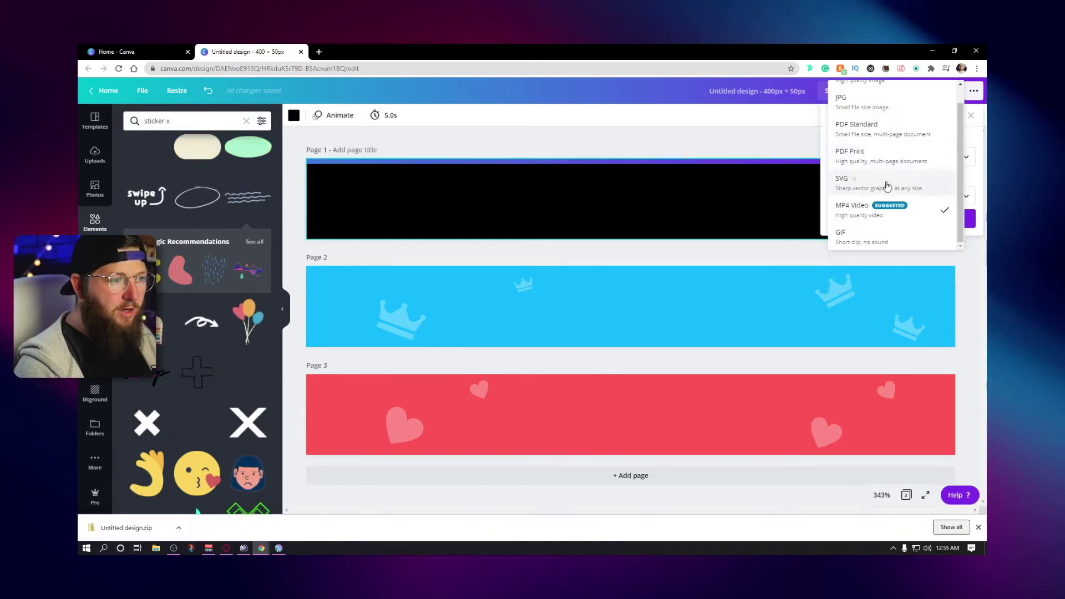
- Download only page 1 as a PNG with a transparent background
scroll(874, 109, "up", 1)
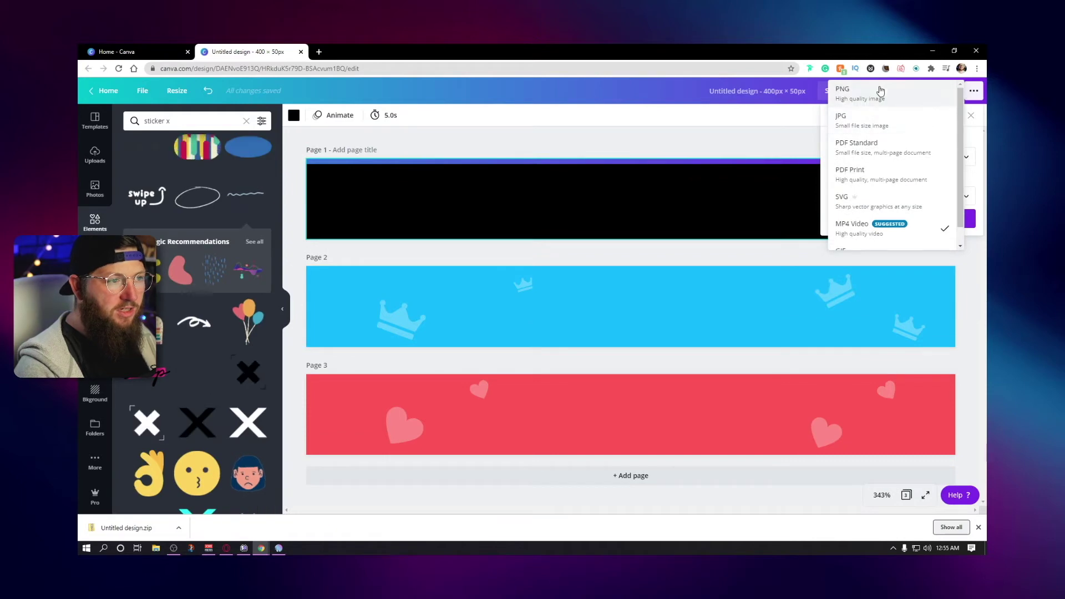
left_click(880, 90)
left_click(869, 213)
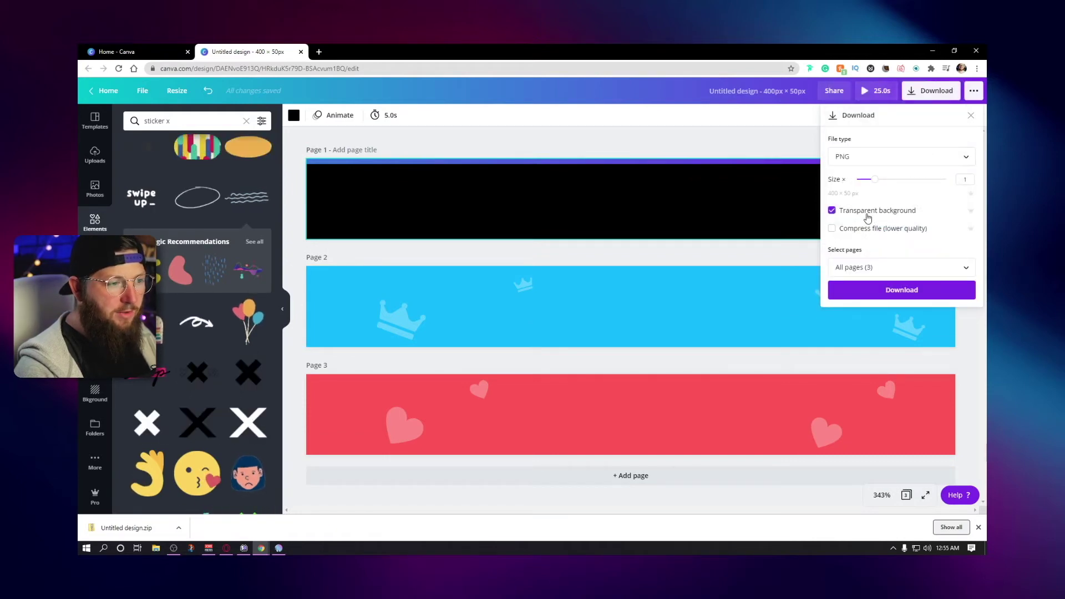
left_click(880, 269)
left_click(871, 320)
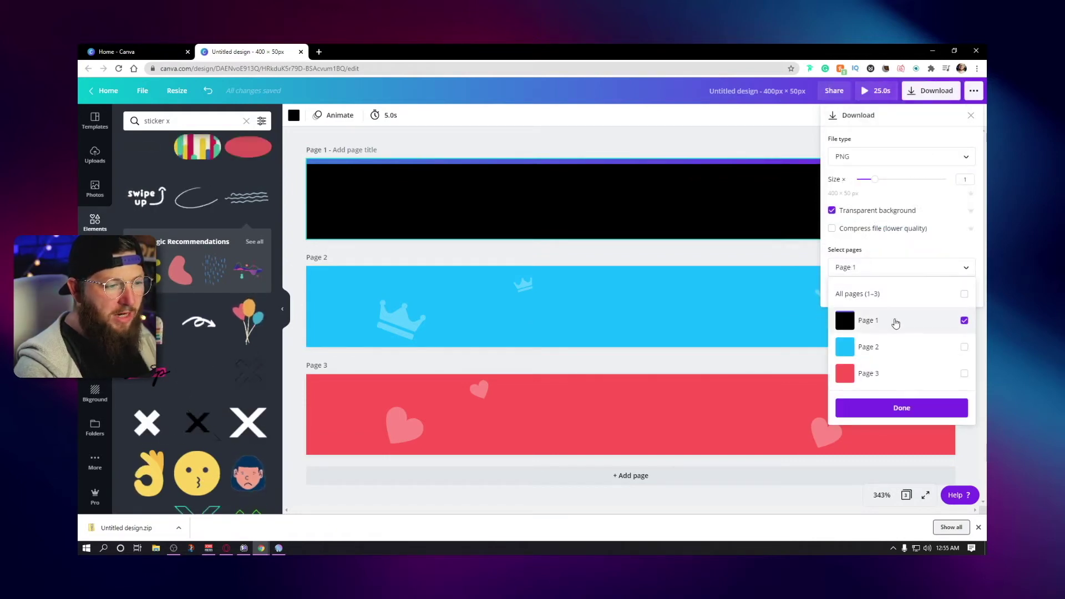
left_click(895, 410)
left_click(899, 288)
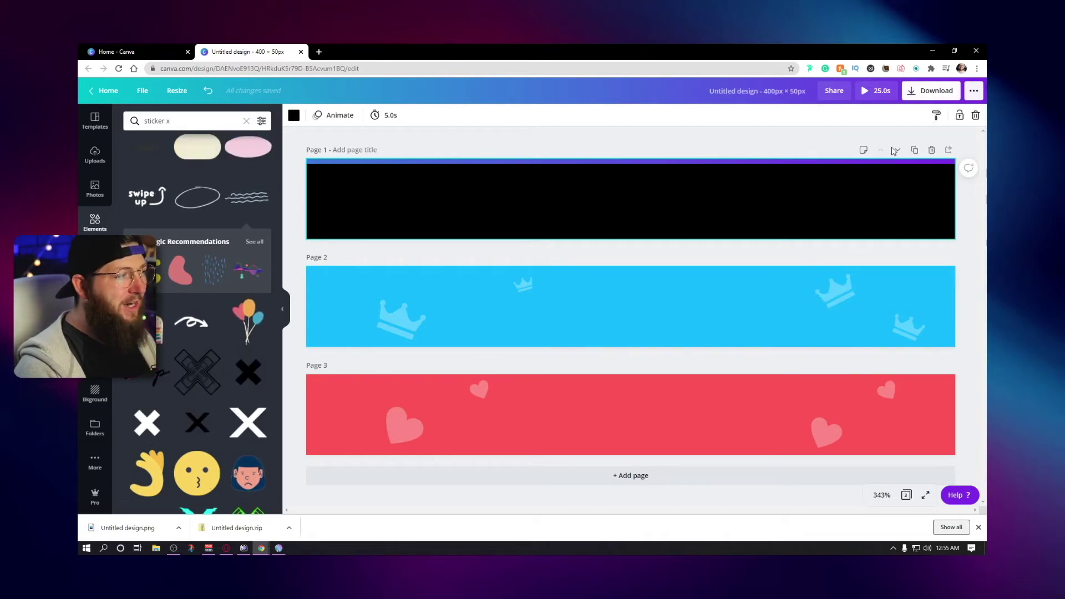
- Download only page 2, the blue crown banner, as an MP4 video and dismiss the saved-design dialog
left_click(631, 300)
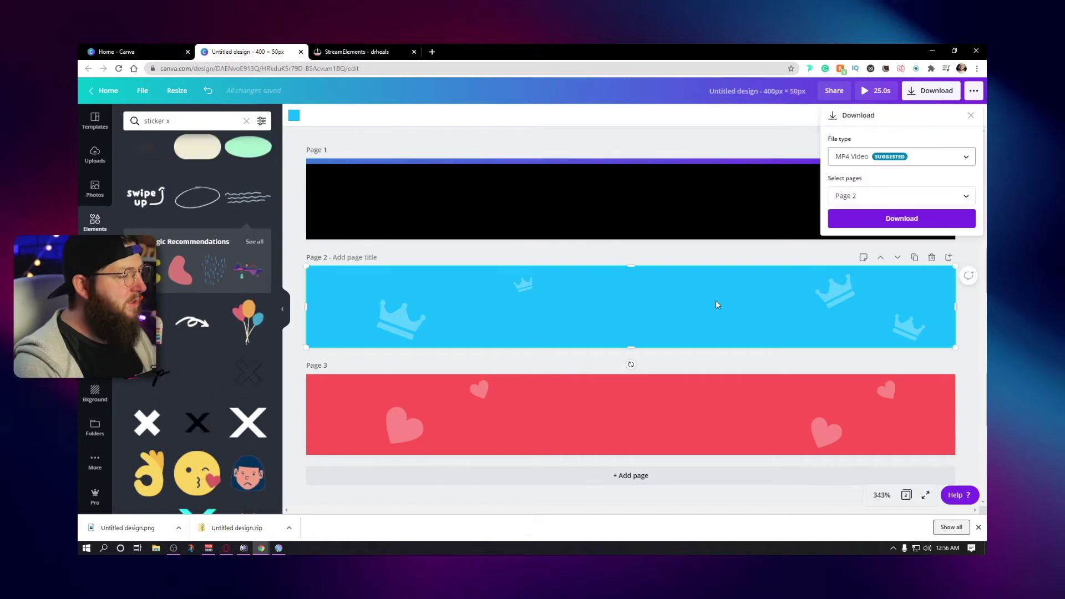
left_click(871, 157)
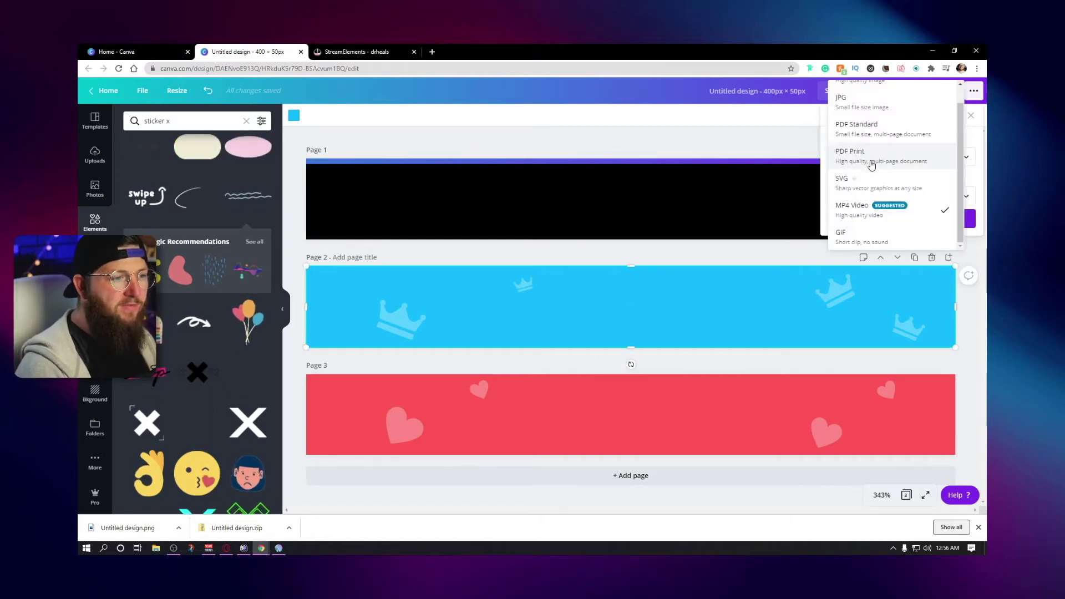
left_click(869, 210)
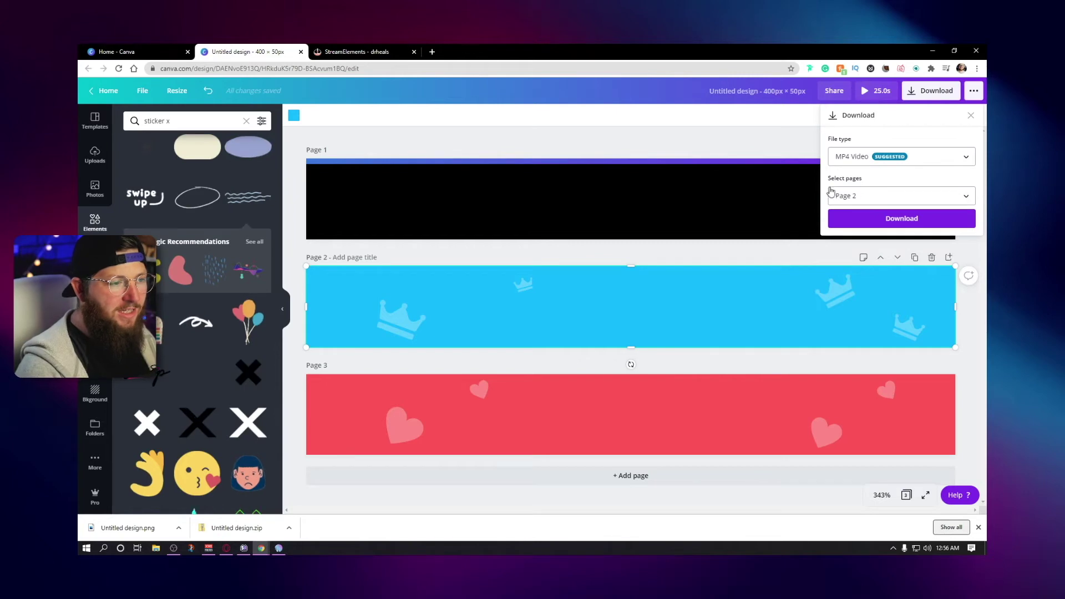
left_click(859, 198)
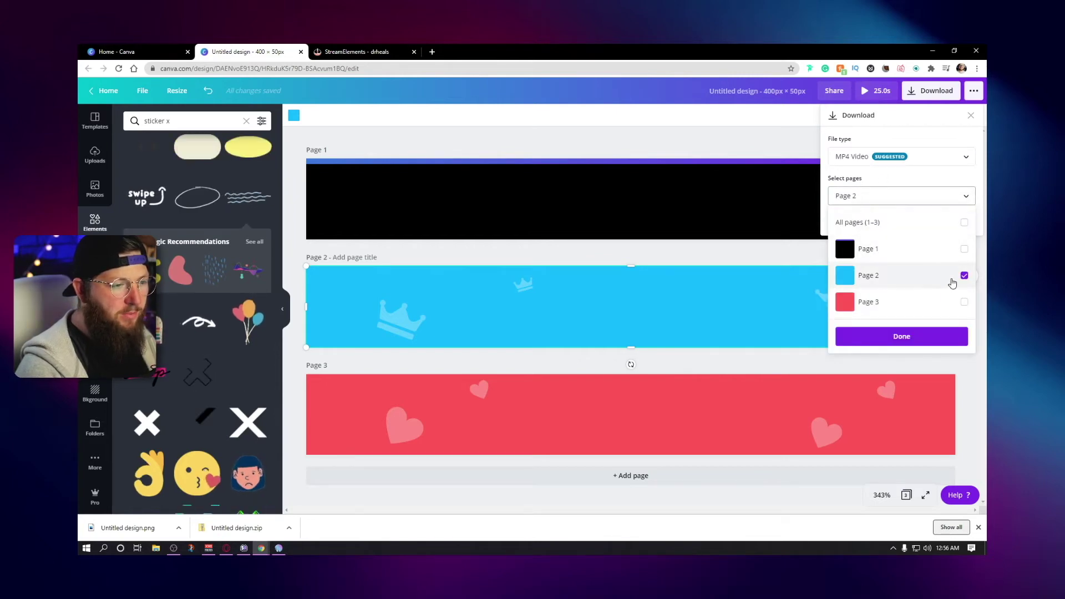
left_click(908, 331)
left_click(894, 220)
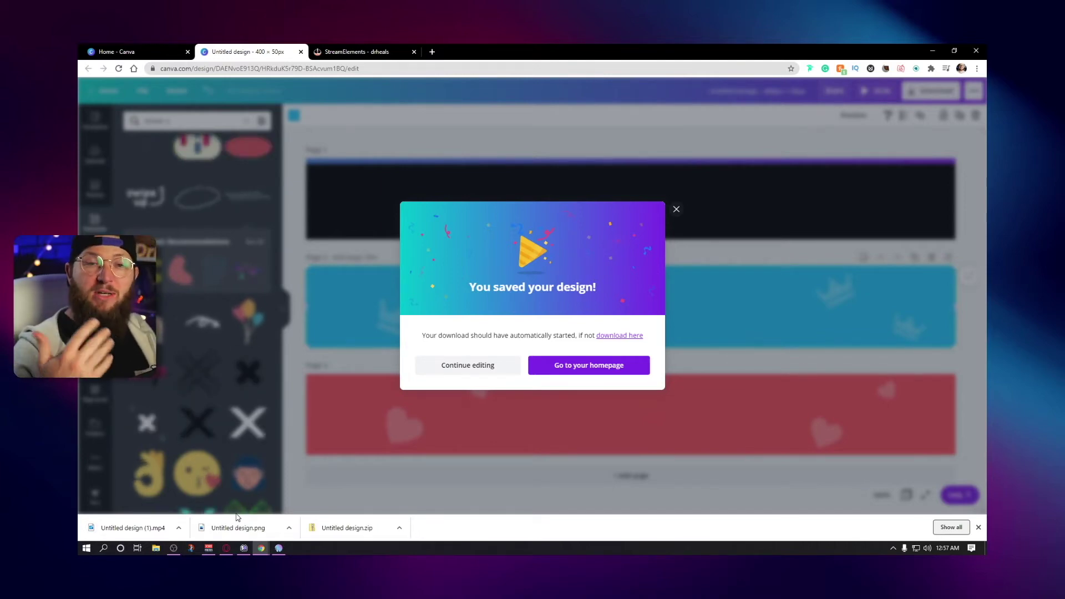
left_click(676, 209)
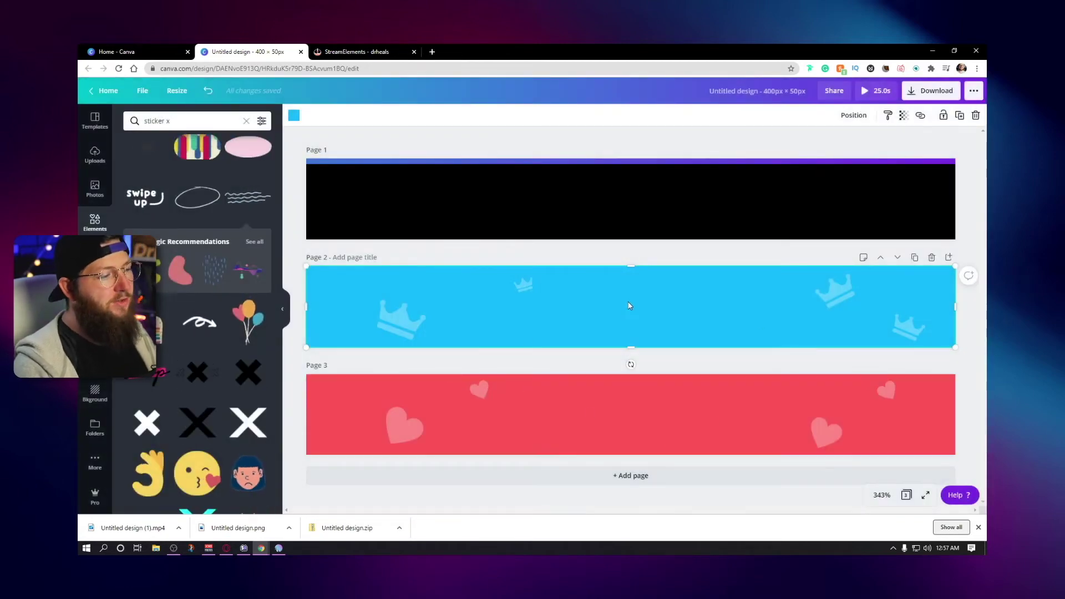
- Switch to StreamElements, return to the overlays list and open the first Unnamed Overlay for editing
left_click(700, 421)
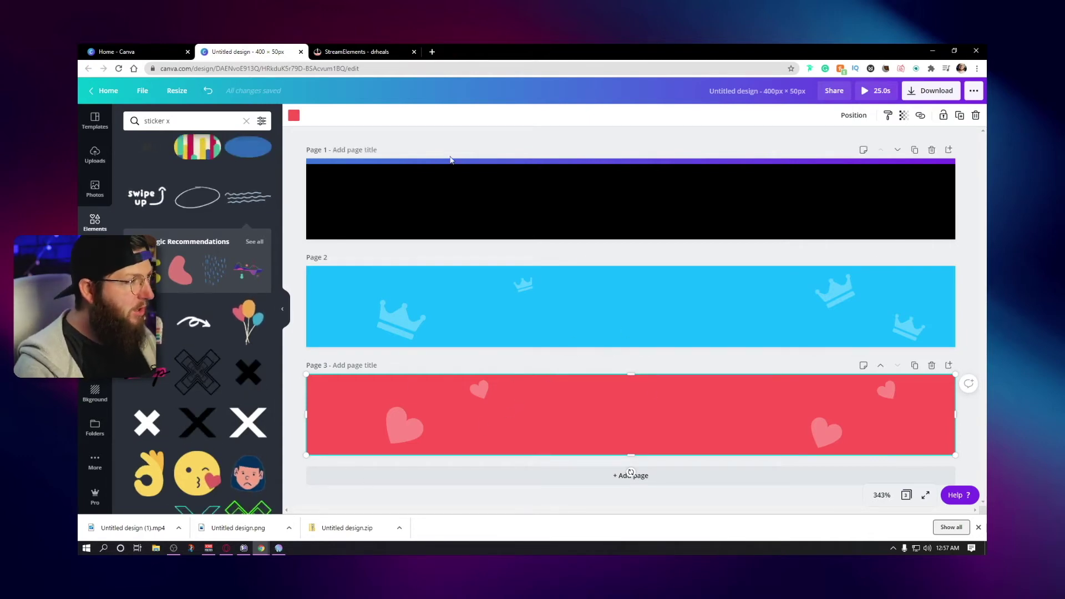
left_click(382, 54)
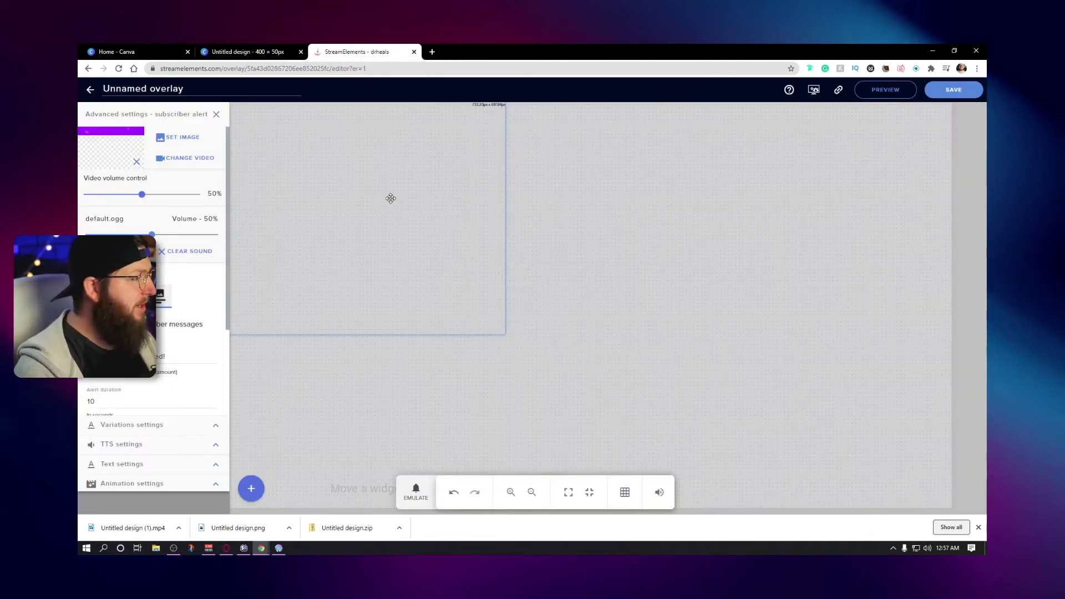
key("alt+Left")
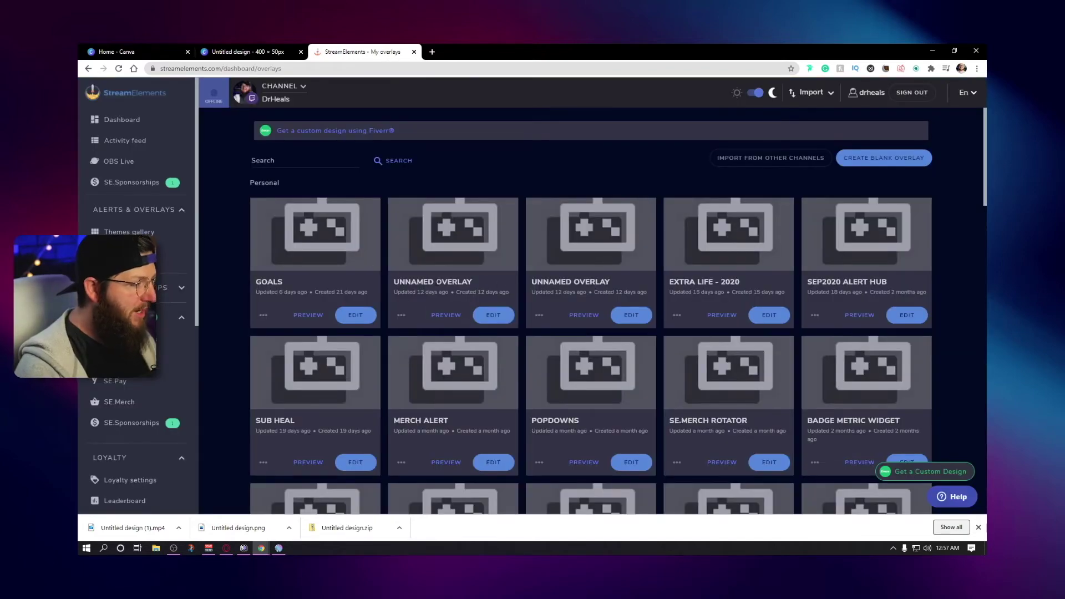
left_click(498, 315)
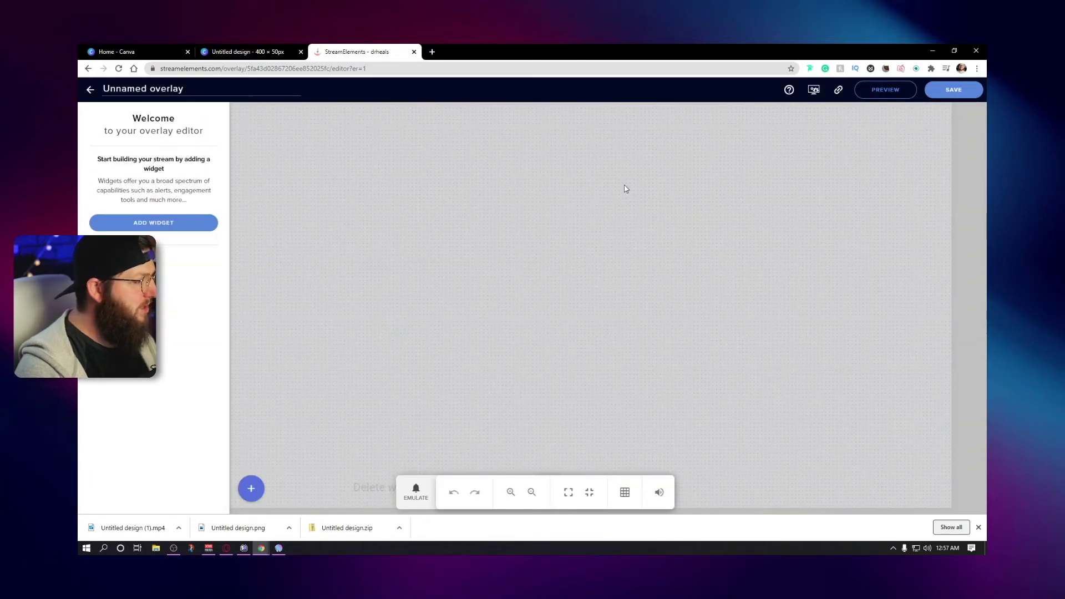
- Add a static image widget to the overlay and open the file upload area for its image
left_click(251, 489)
mouse_move(291, 385)
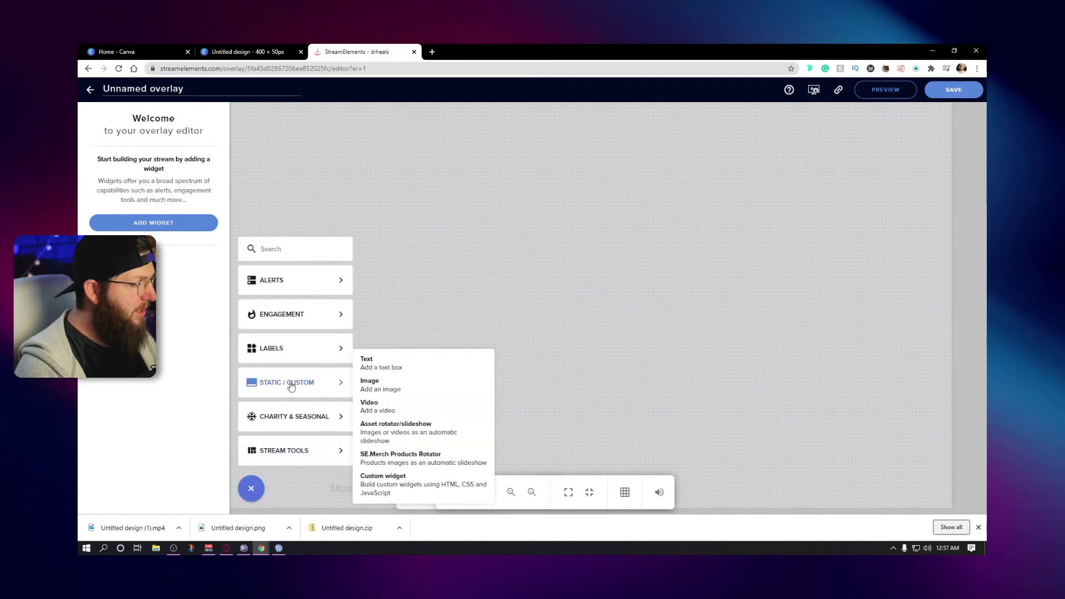
left_click(394, 392)
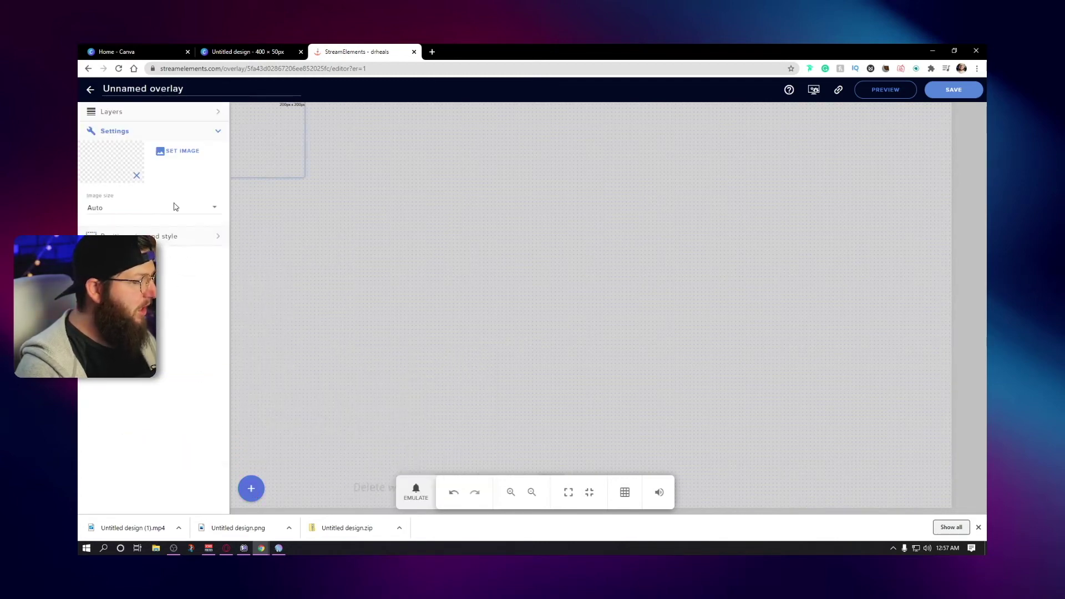
left_click(178, 151)
mouse_move(714, 179)
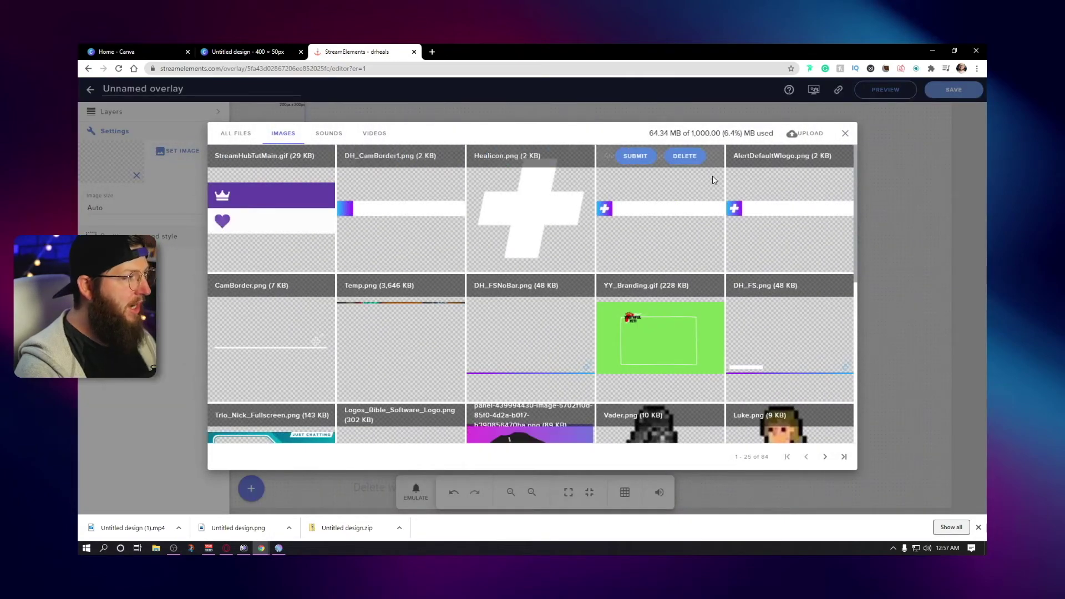
mouse_move(438, 221)
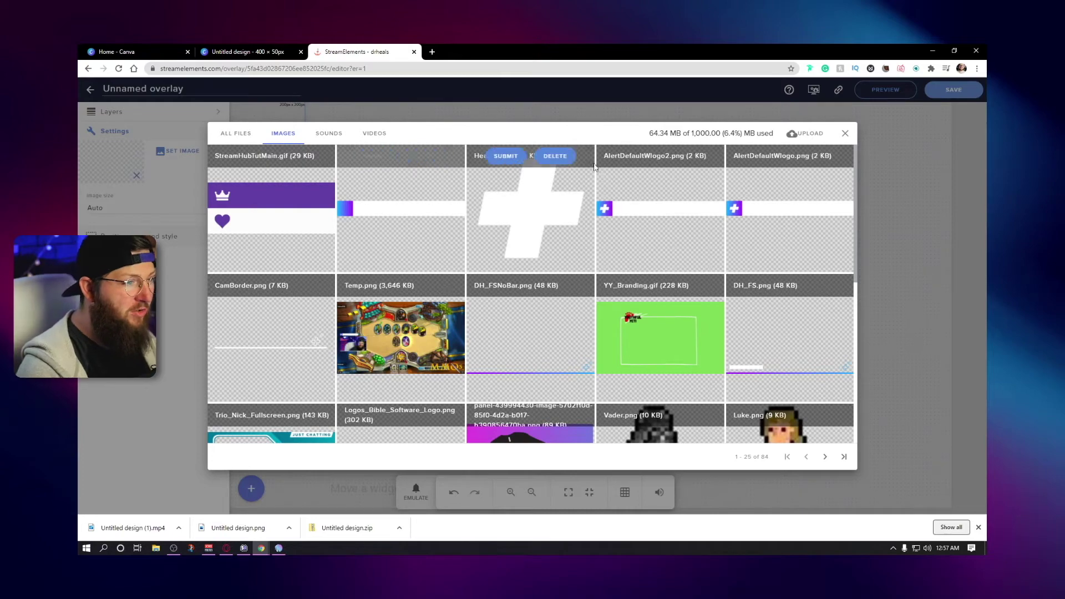
left_click(804, 133)
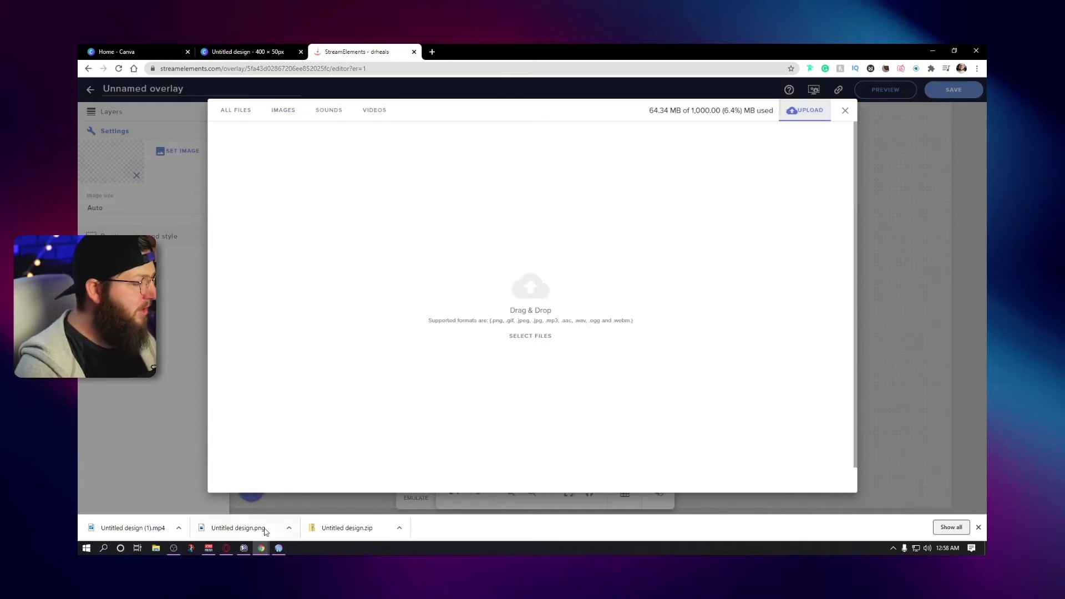
- Load the transparent Untitled design.png into the uploader and cancel its upload
left_click_drag(264, 532, 514, 335)
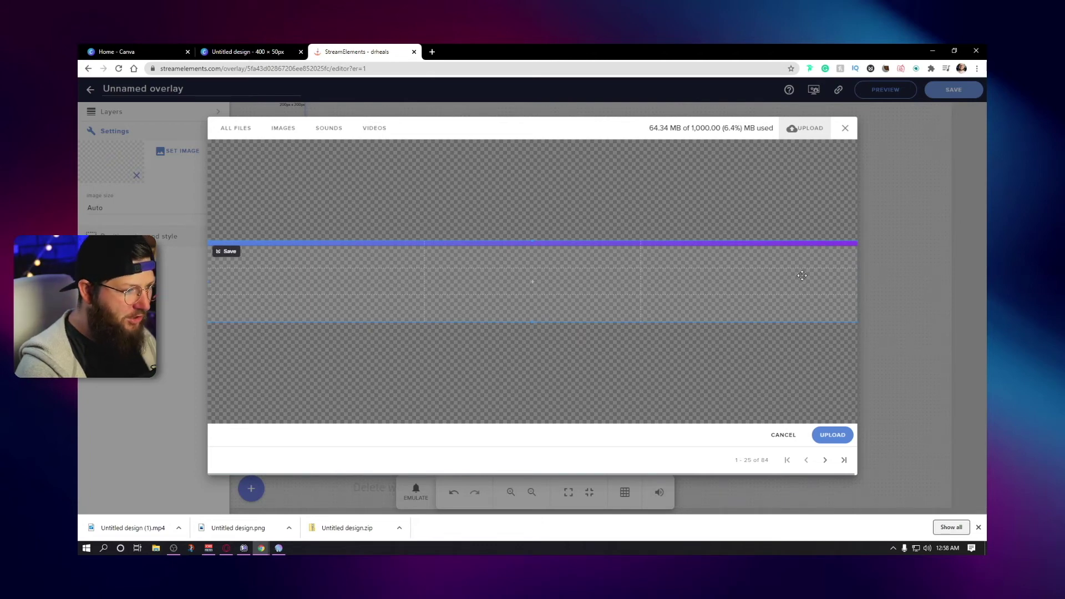
left_click(783, 435)
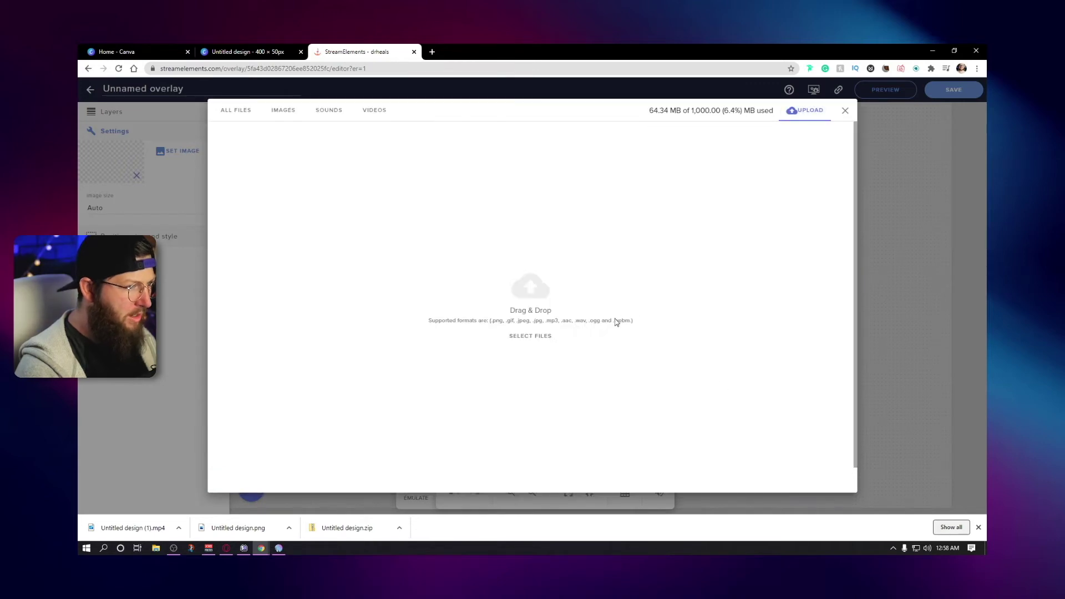
- Switch back to Canva and download only page 1 as a PNG without a transparent background
left_click(238, 51)
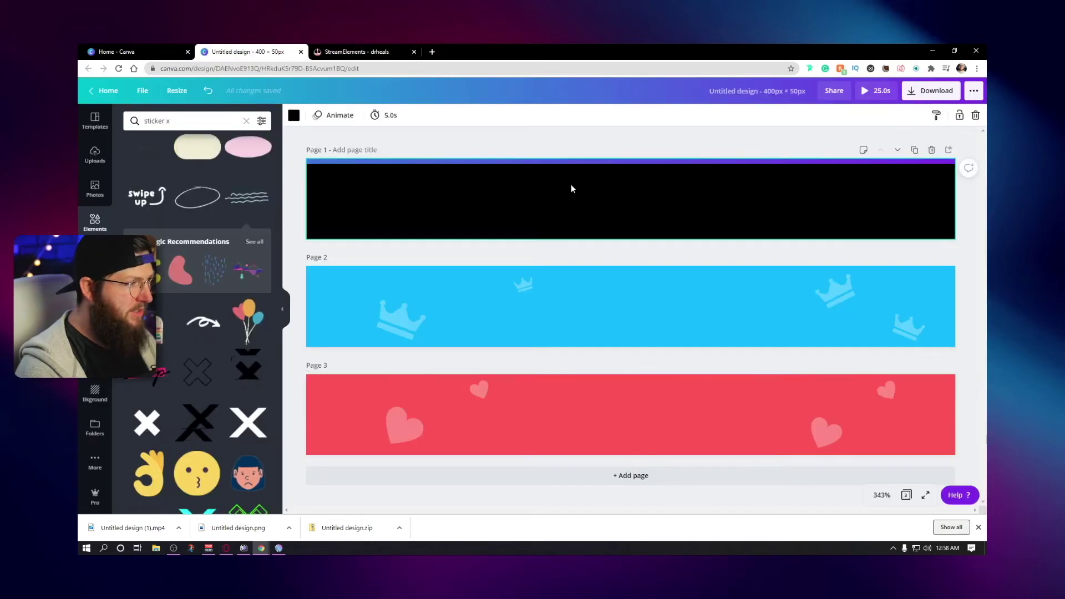
left_click(931, 91)
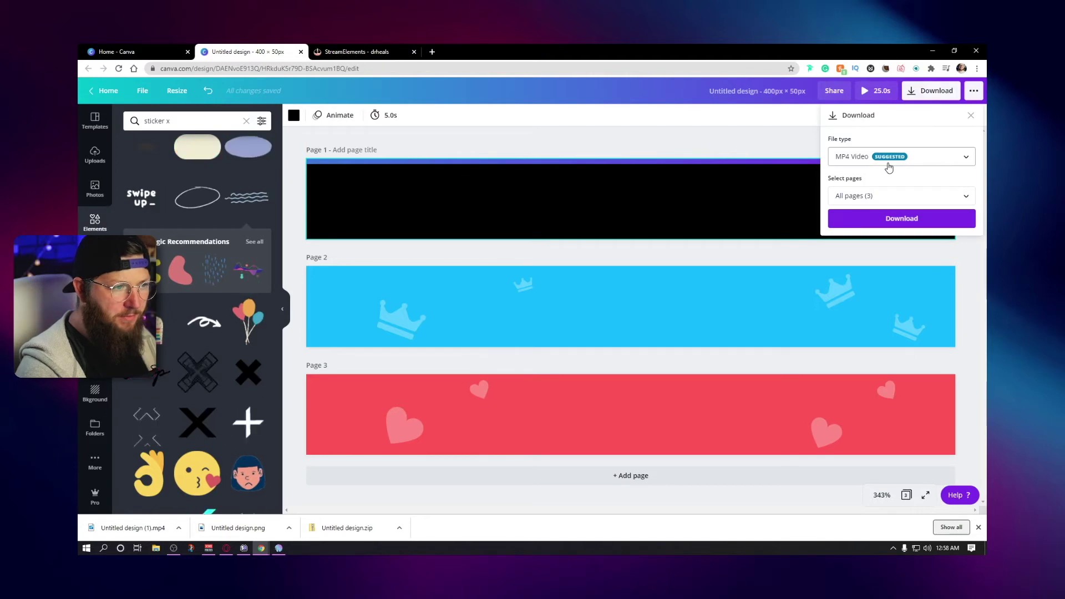
left_click(889, 156)
scroll(879, 102, "up", 1)
left_click(879, 101)
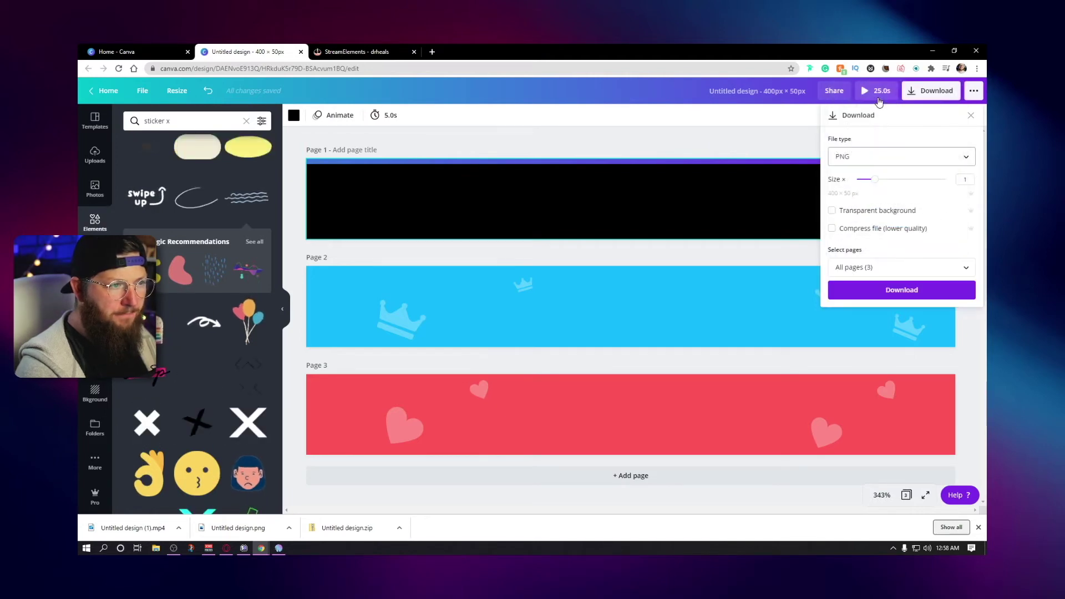
left_click(893, 267)
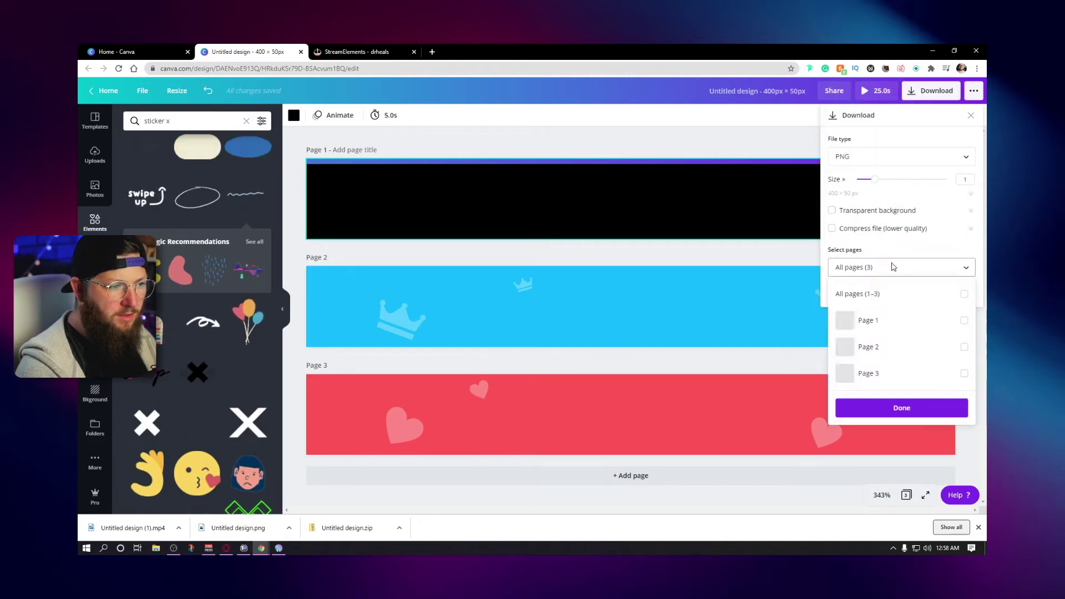
left_click(872, 322)
left_click(900, 267)
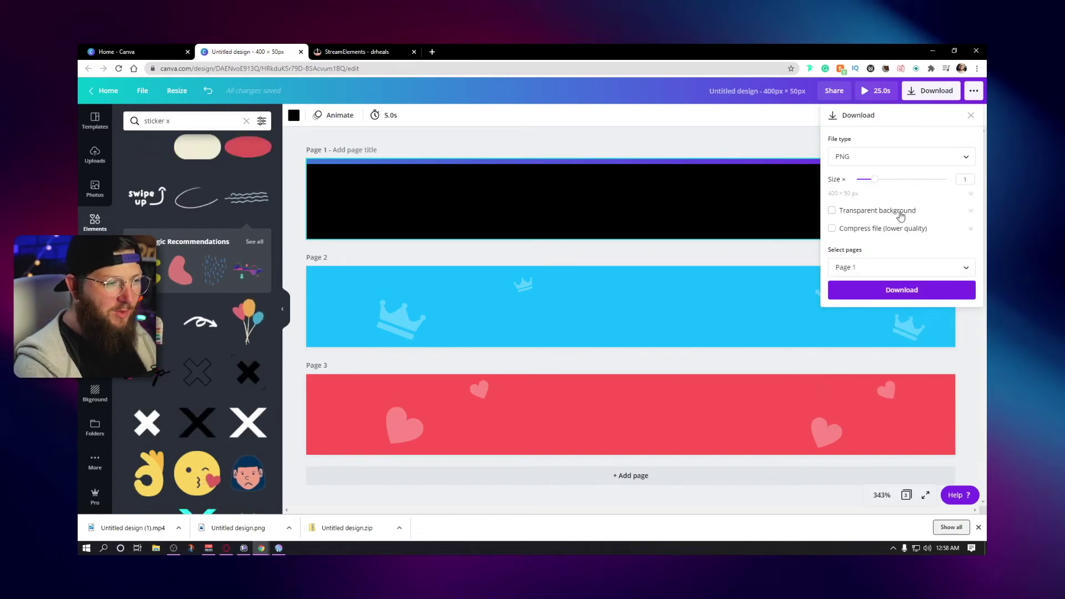
left_click(841, 290)
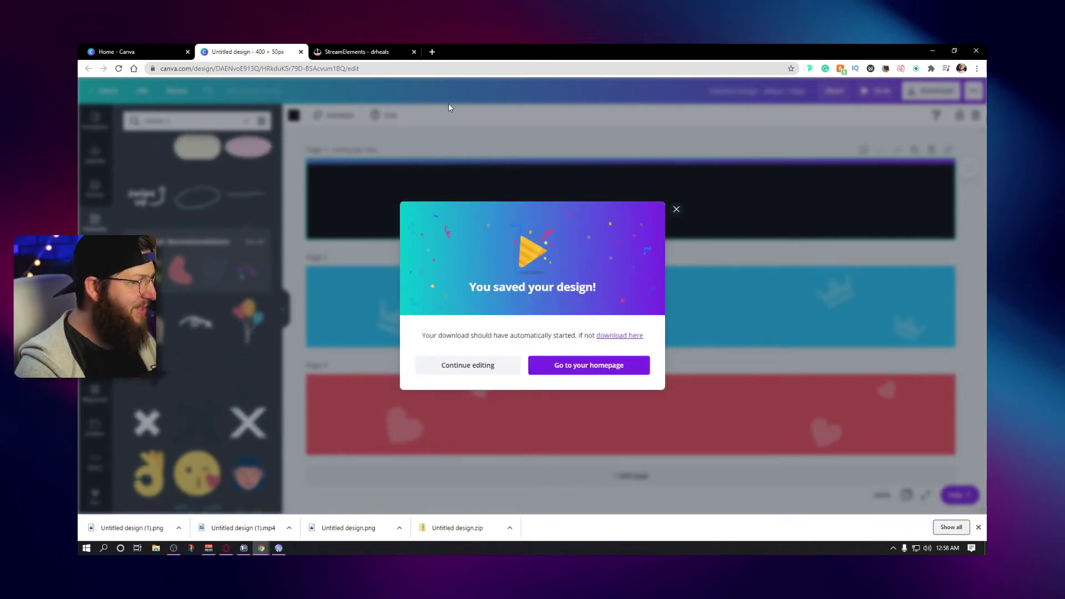
- In StreamElements, upload Untitled design (1).png and use it as the image widget's picture
left_click(375, 52)
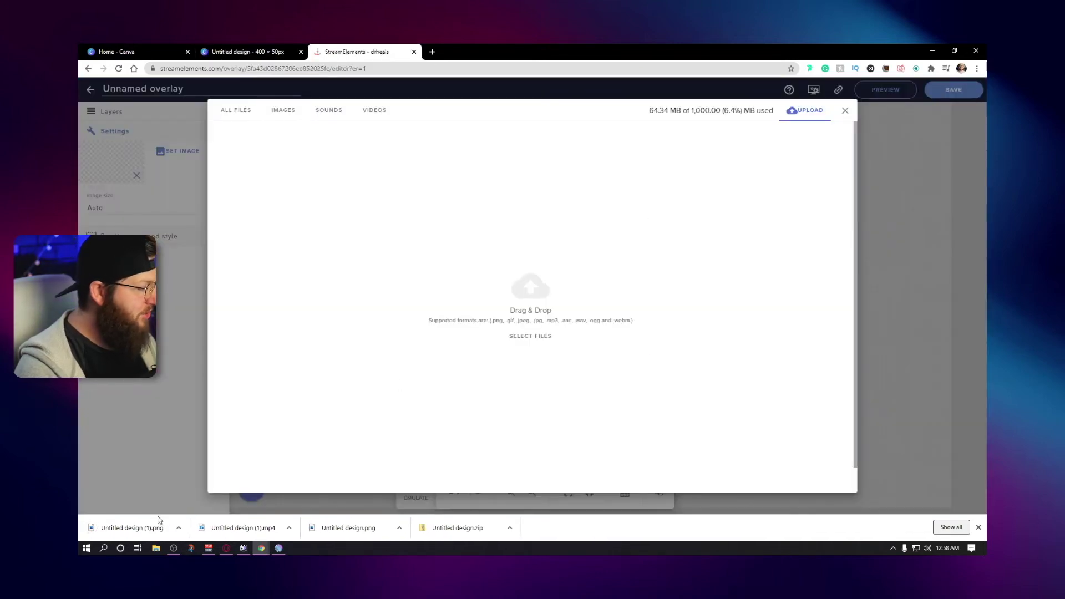
left_click_drag(159, 520, 499, 362)
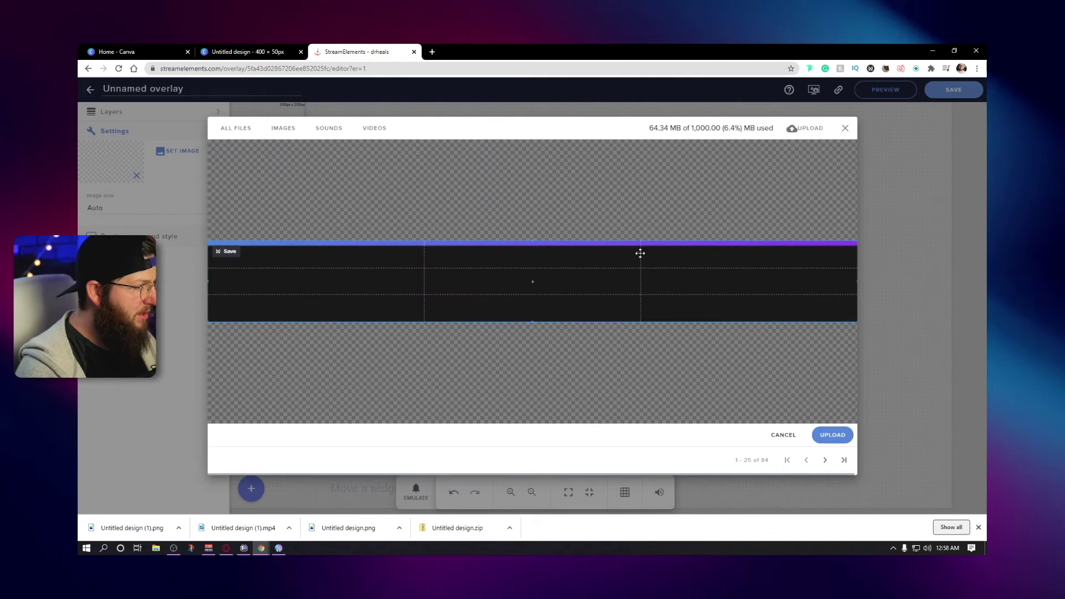
left_click(837, 438)
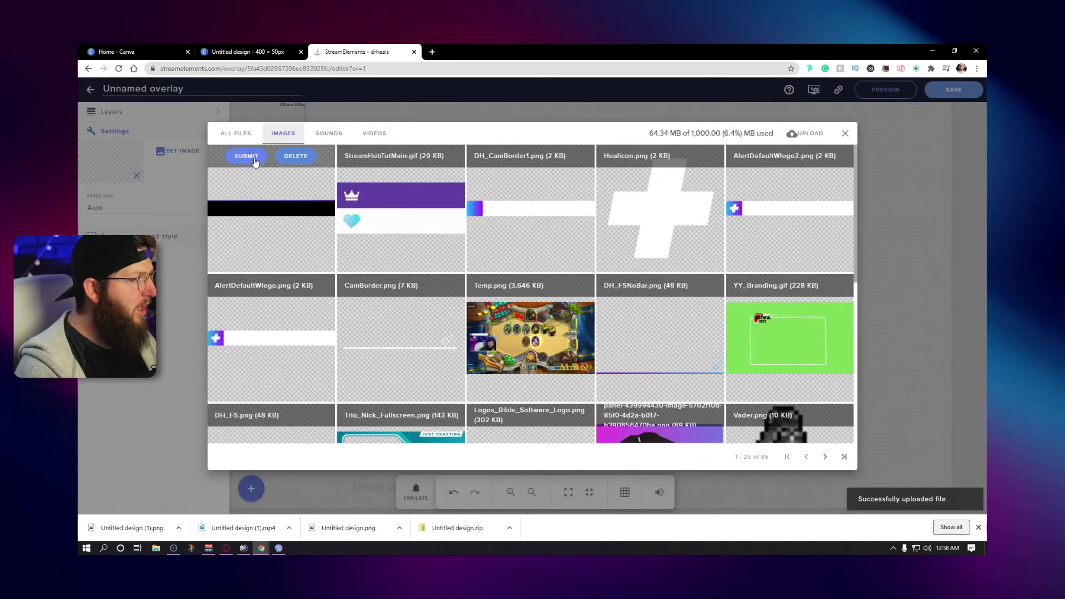
left_click(247, 157)
- Resize the image widget to 400 px wide and 50 px high, and center it on the overlay canvas
left_click_drag(278, 138, 456, 243)
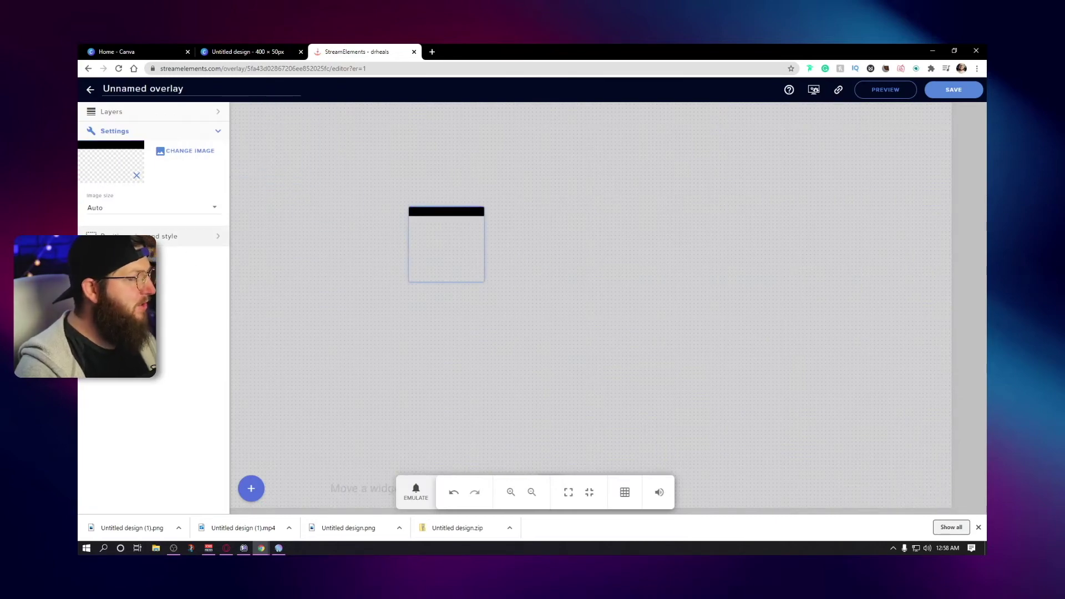
left_click(160, 238)
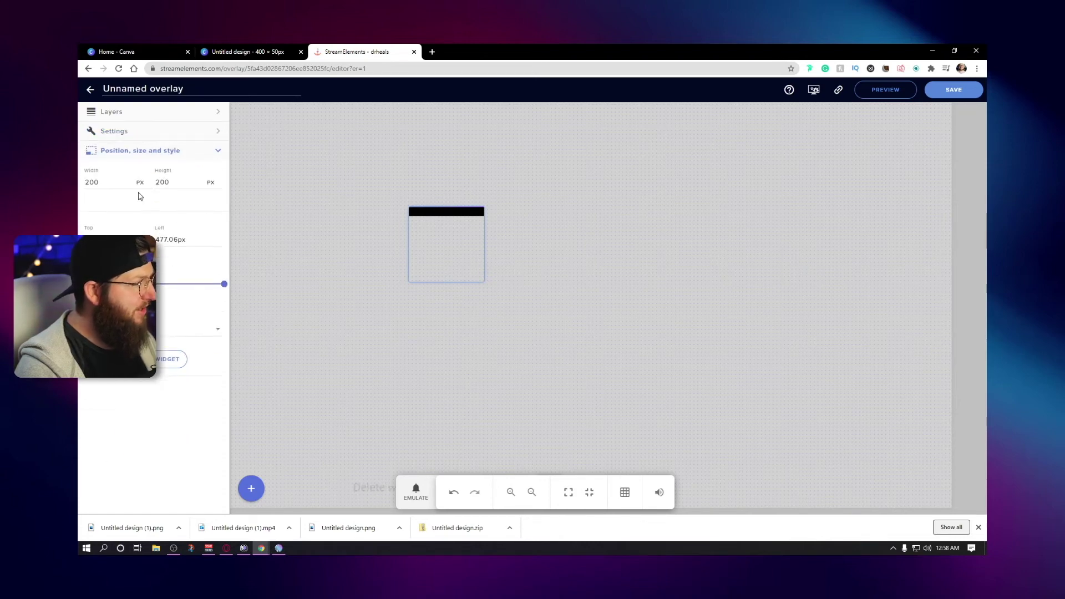
type("400")
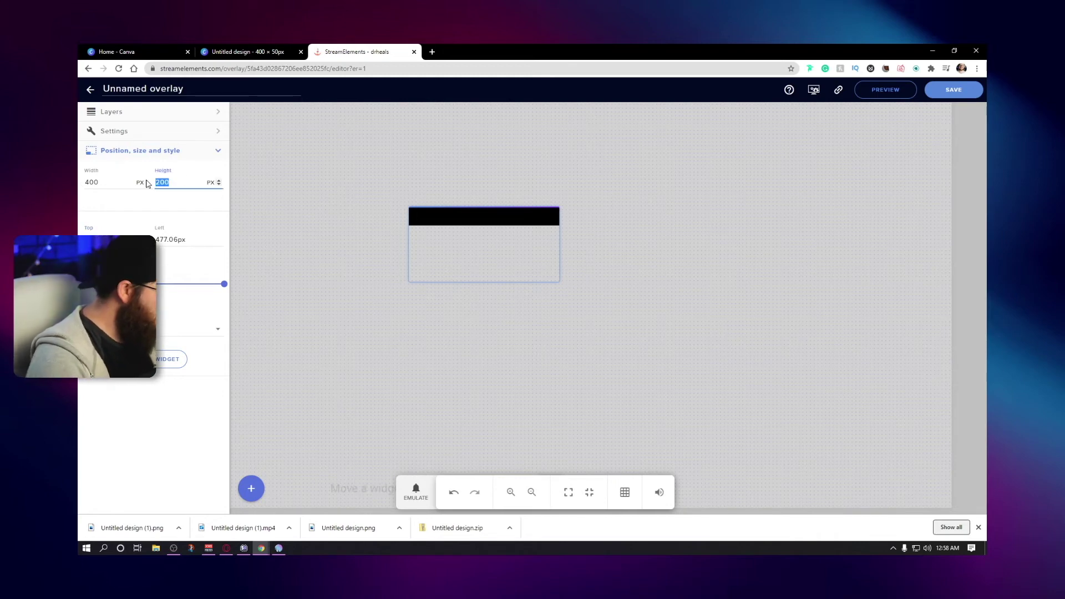
type("50")
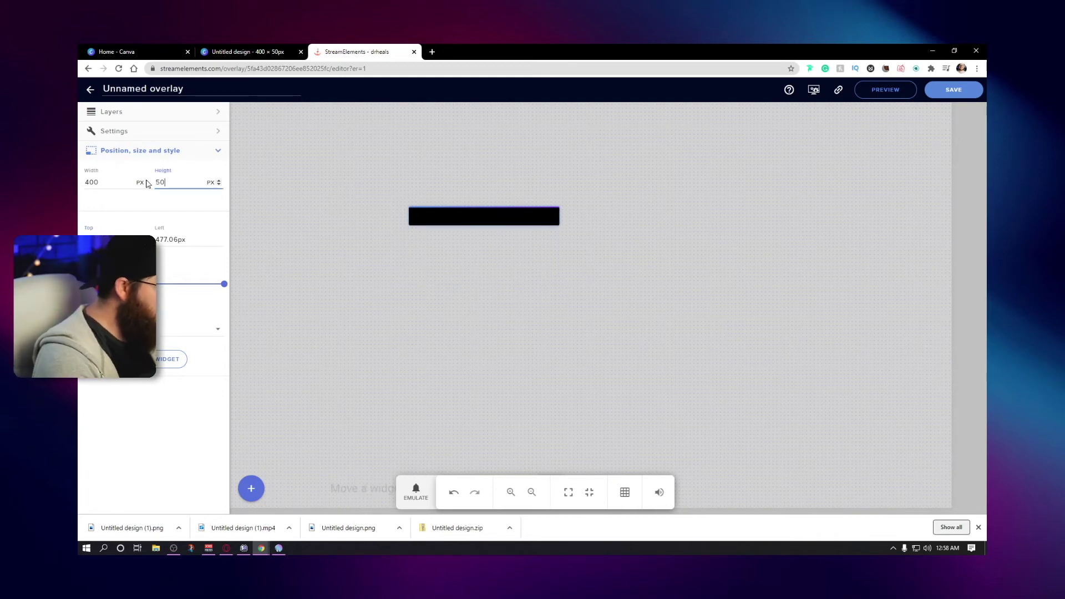
left_click(162, 366)
left_click(511, 361)
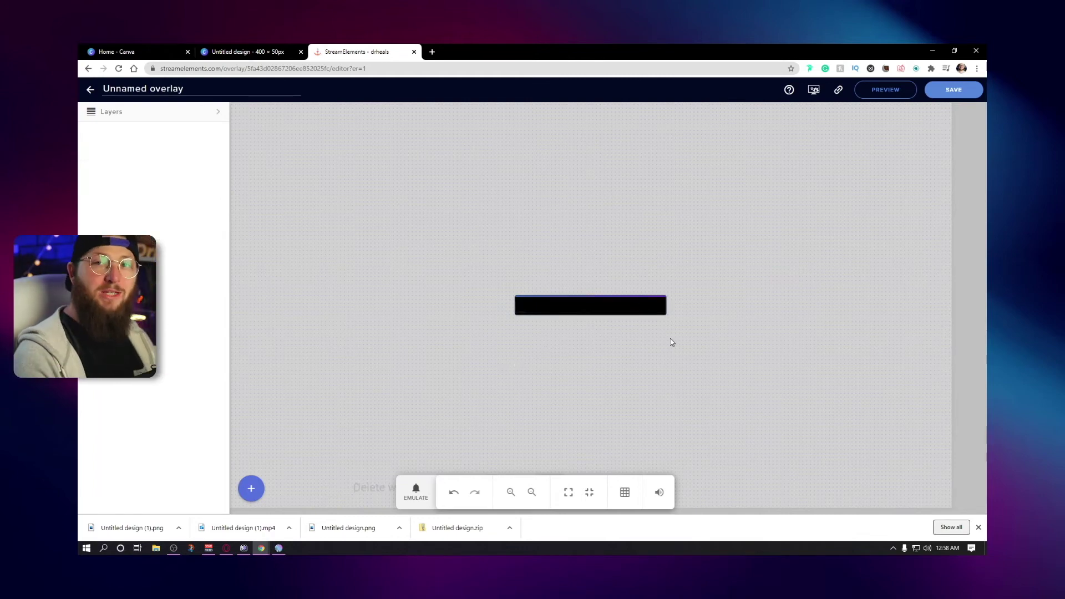
- Add an alert box widget from the Alerts category to the overlay
left_click(261, 489)
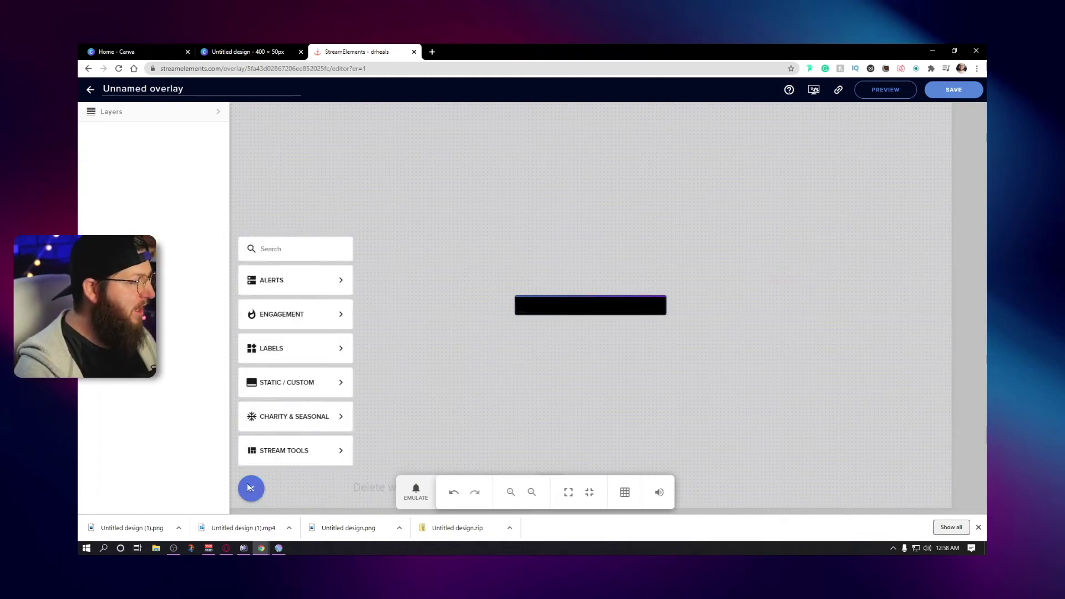
mouse_move(309, 281)
left_click(394, 281)
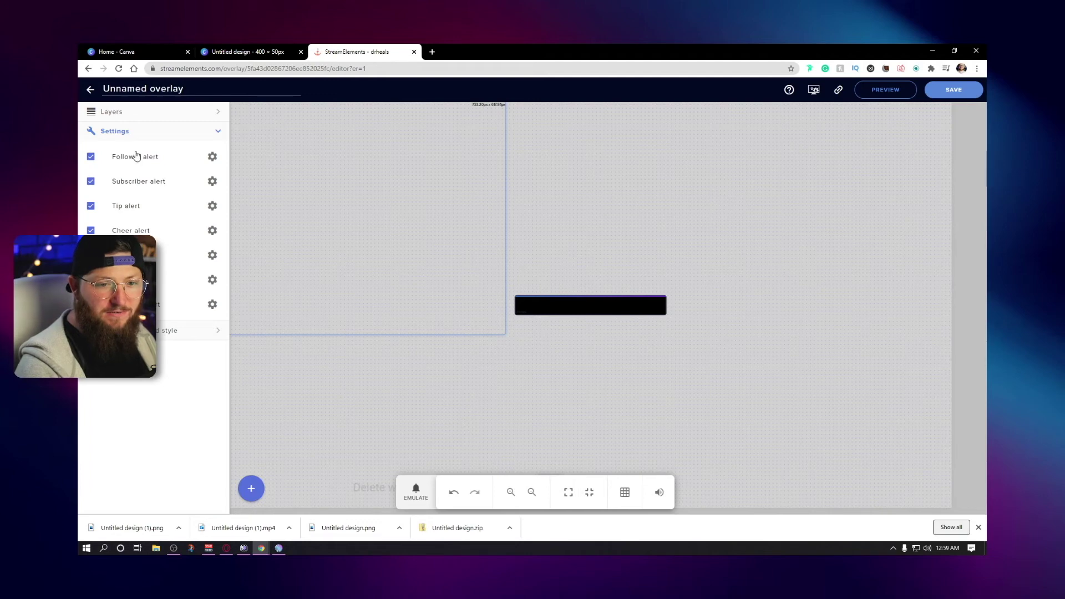
- Upload Untitled design (1).mp4 and set it as the subscriber alert's video
left_click(212, 182)
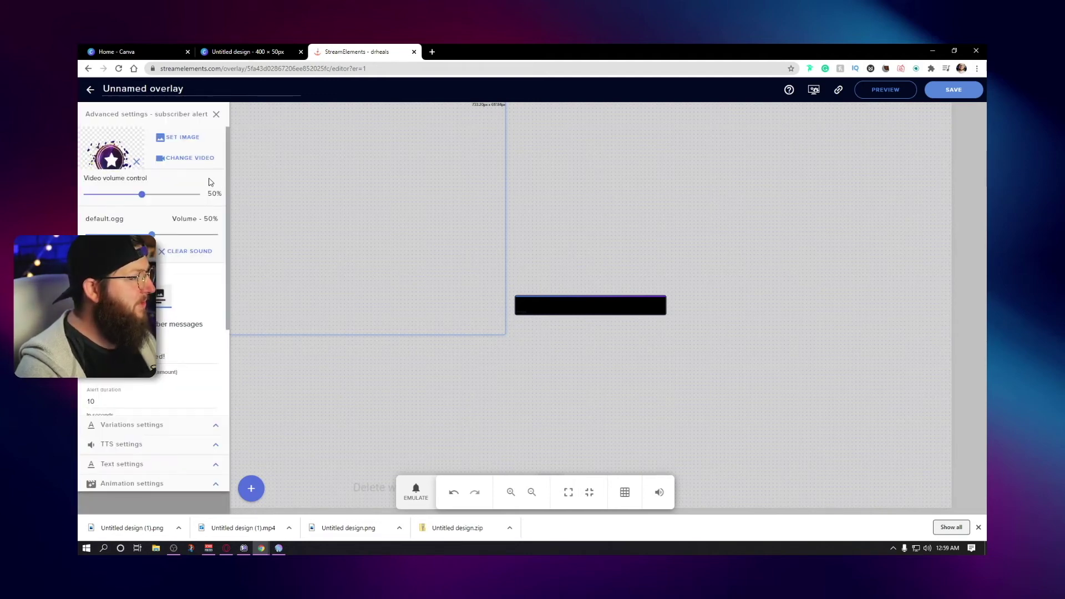
left_click(183, 158)
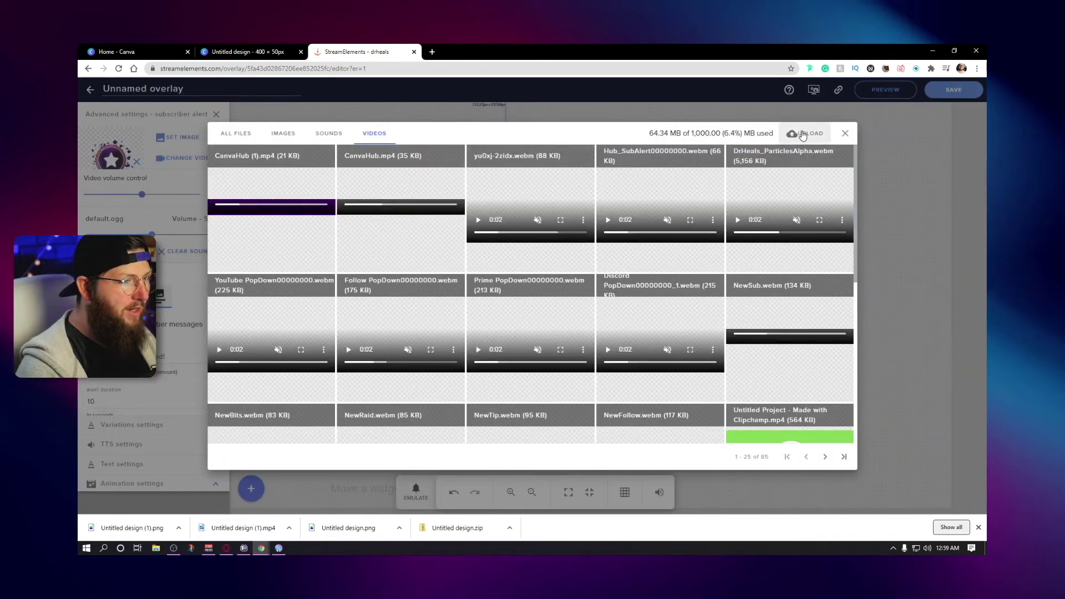
left_click(802, 136)
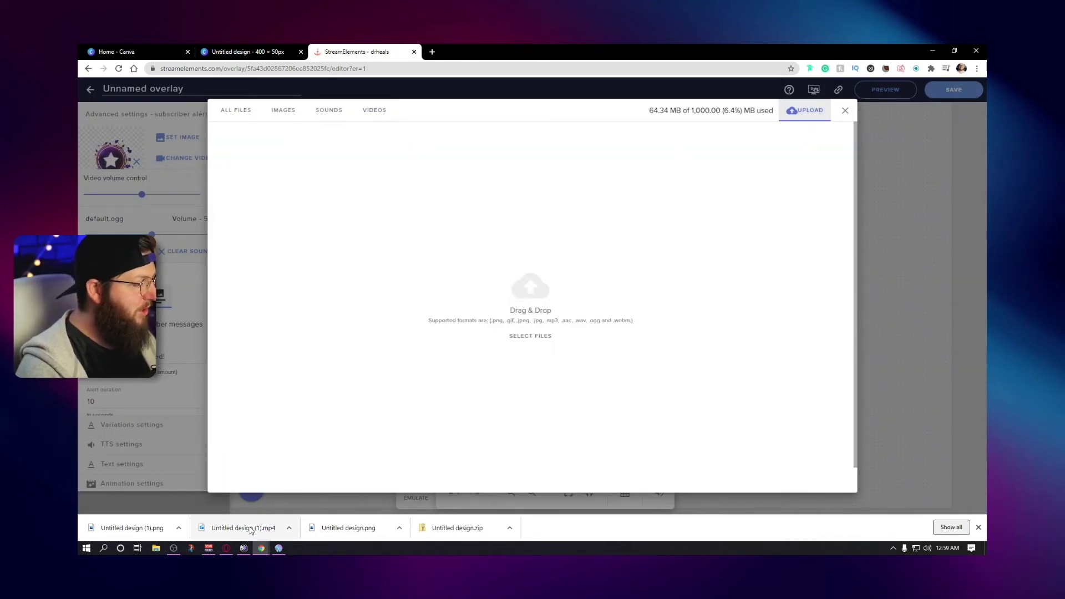
left_click_drag(248, 522, 528, 316)
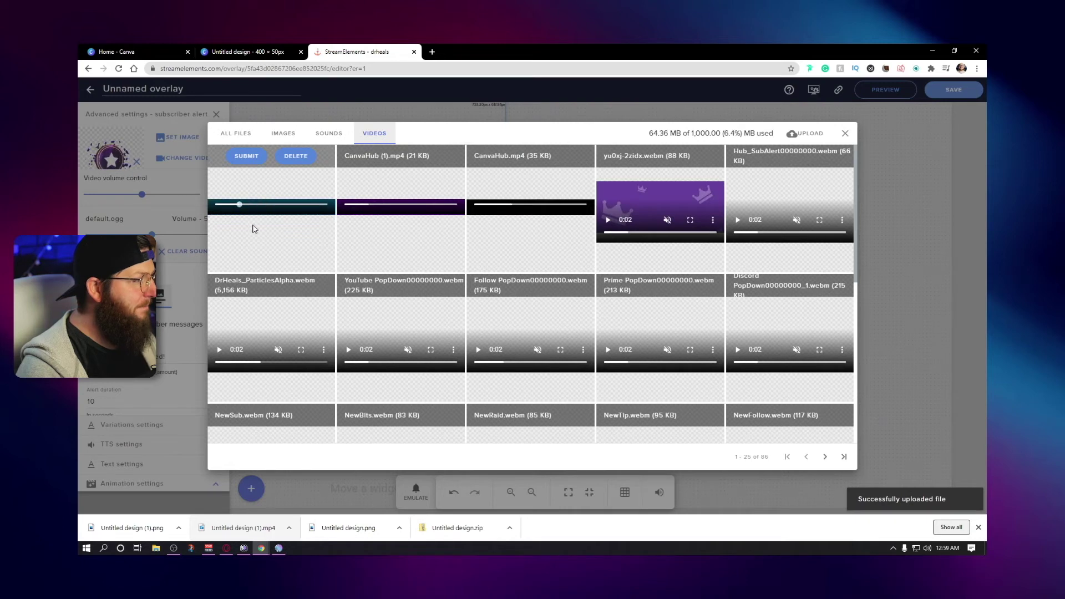
left_click(251, 158)
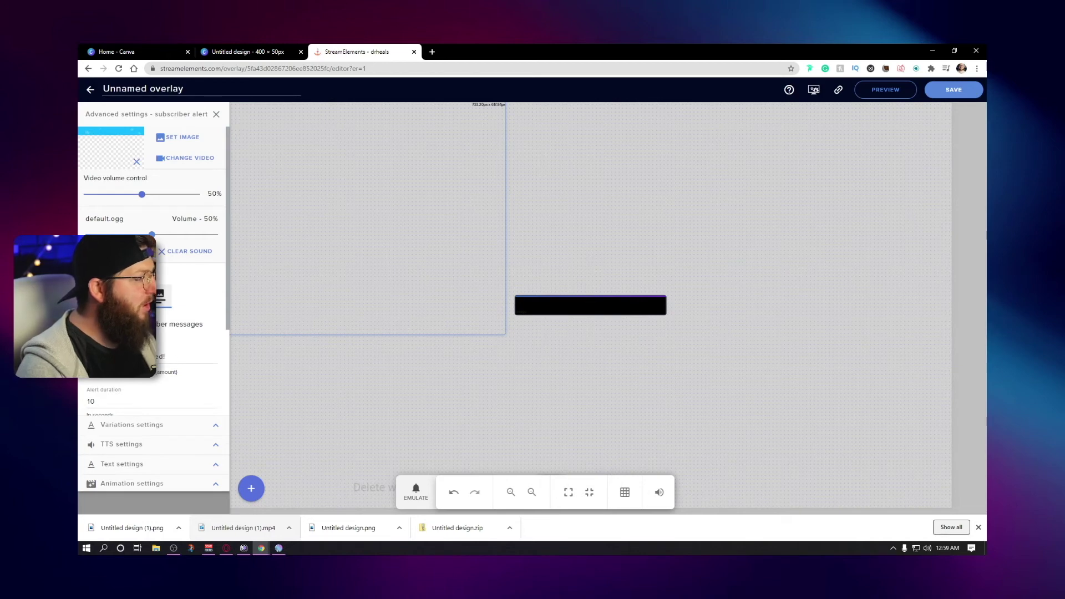
- Set the subscriber alert's layout to text over the image and reduce its alert message to {name}
scroll(191, 260, "down", 1)
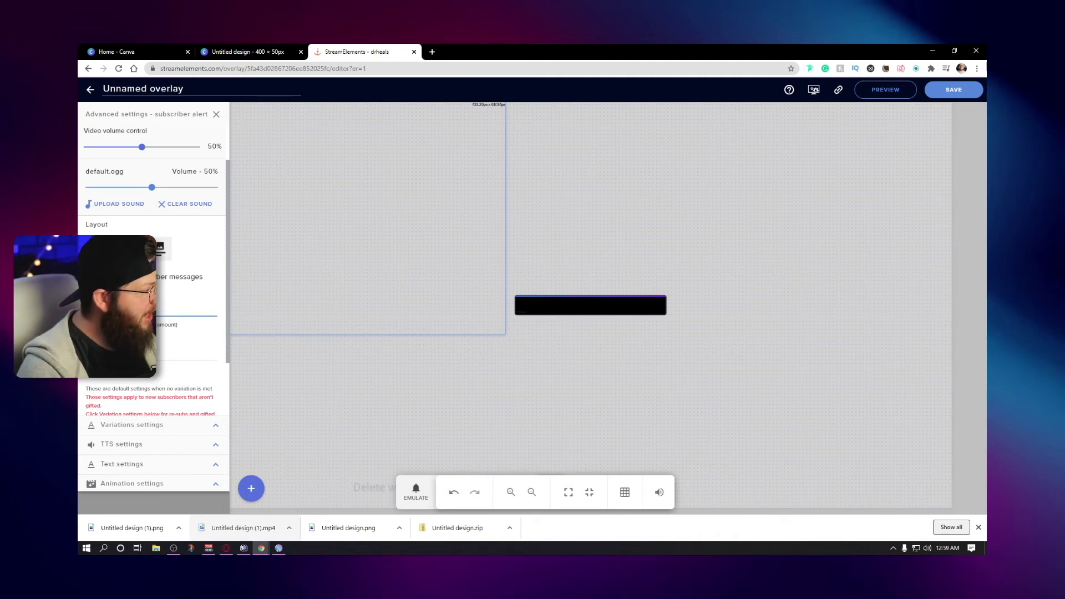
scroll(154, 255, "down", 2)
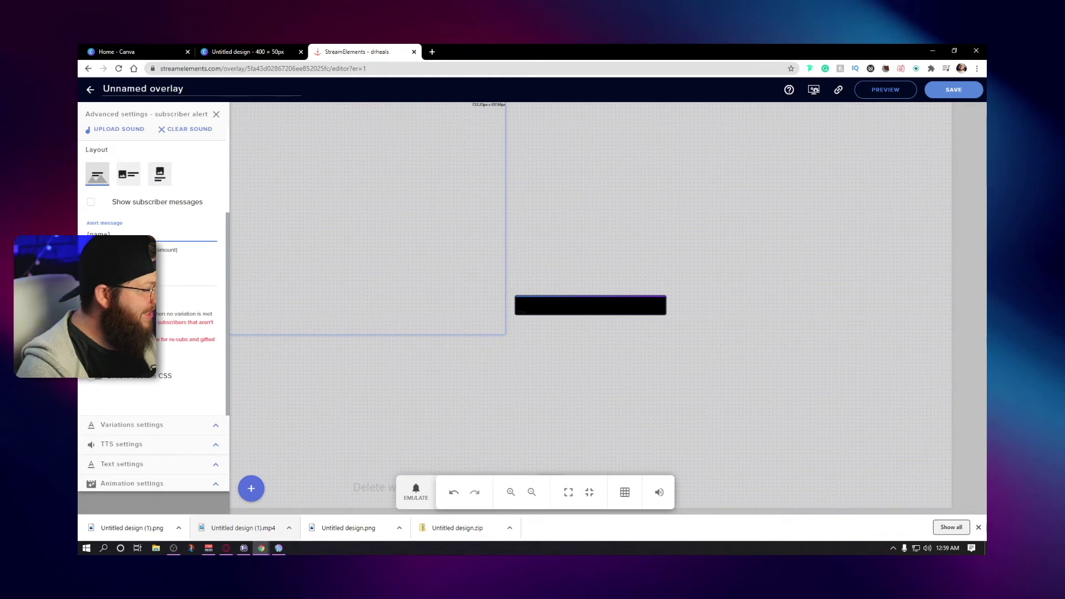
scroll(179, 229, "up", 3)
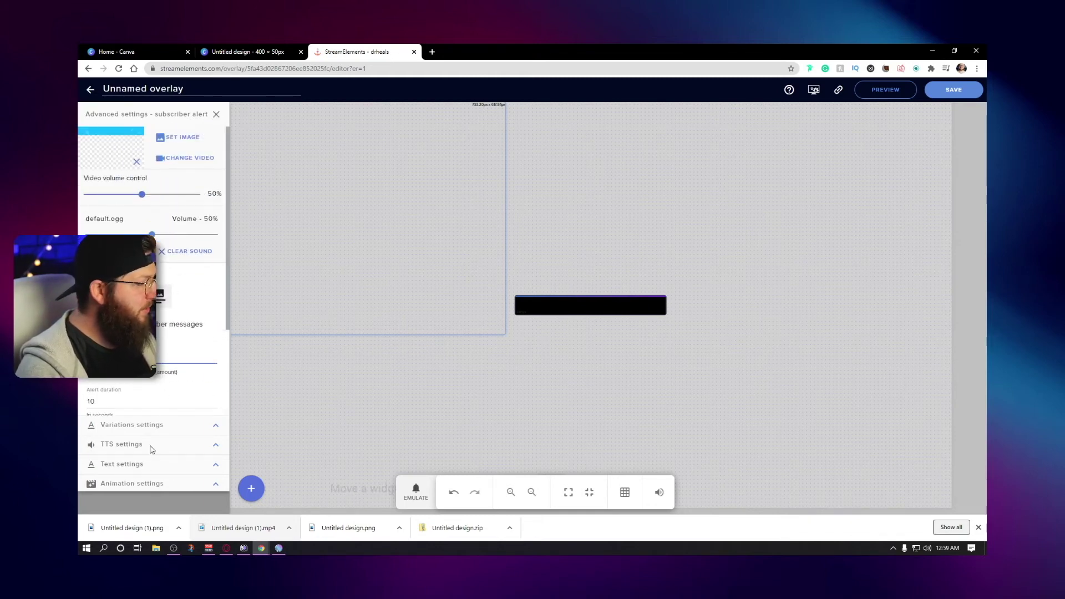
left_click(217, 114)
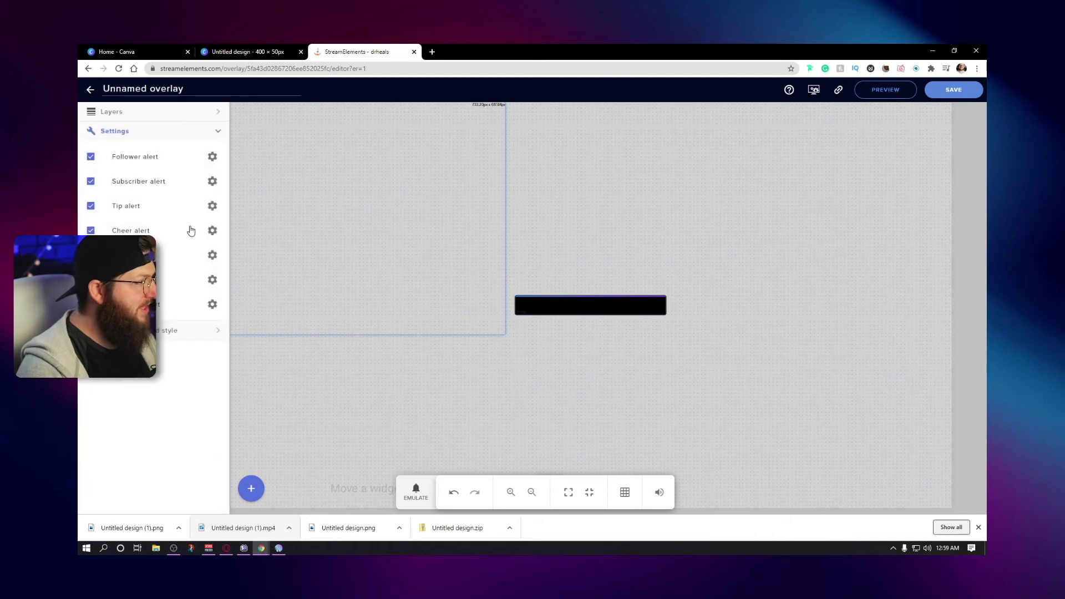
- Resize the alert box to 400 px wide and 50 px high, and center it on the canvas with left at 760px
left_click(158, 331)
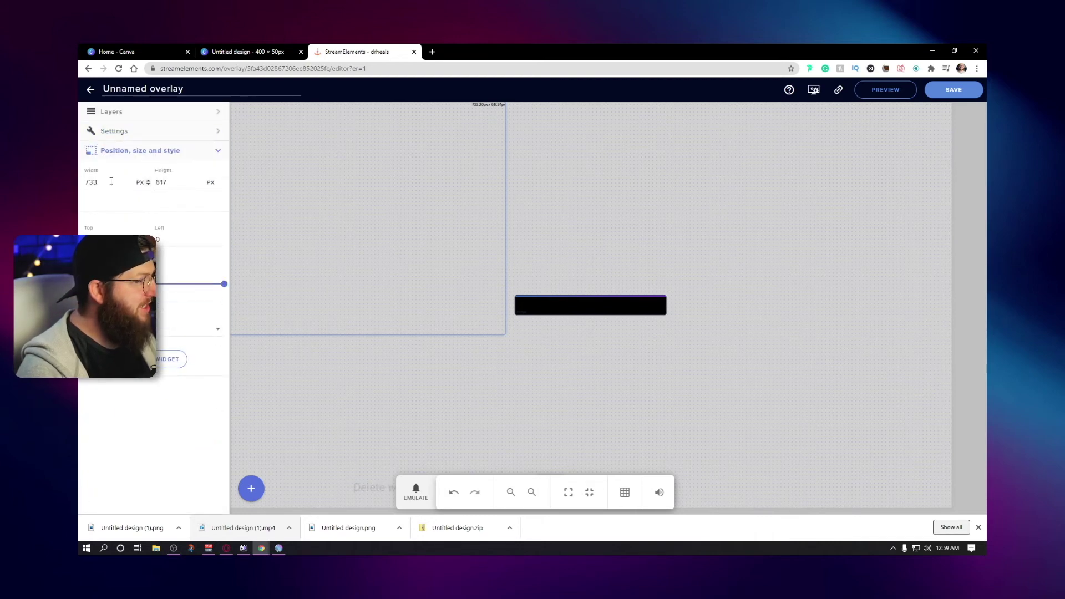
type("400")
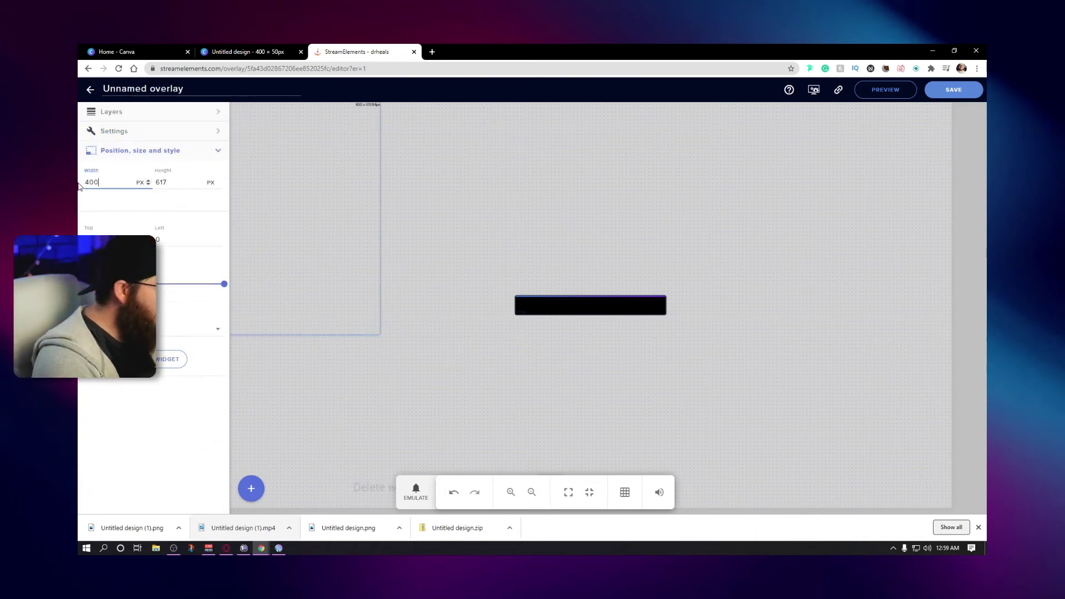
type("50")
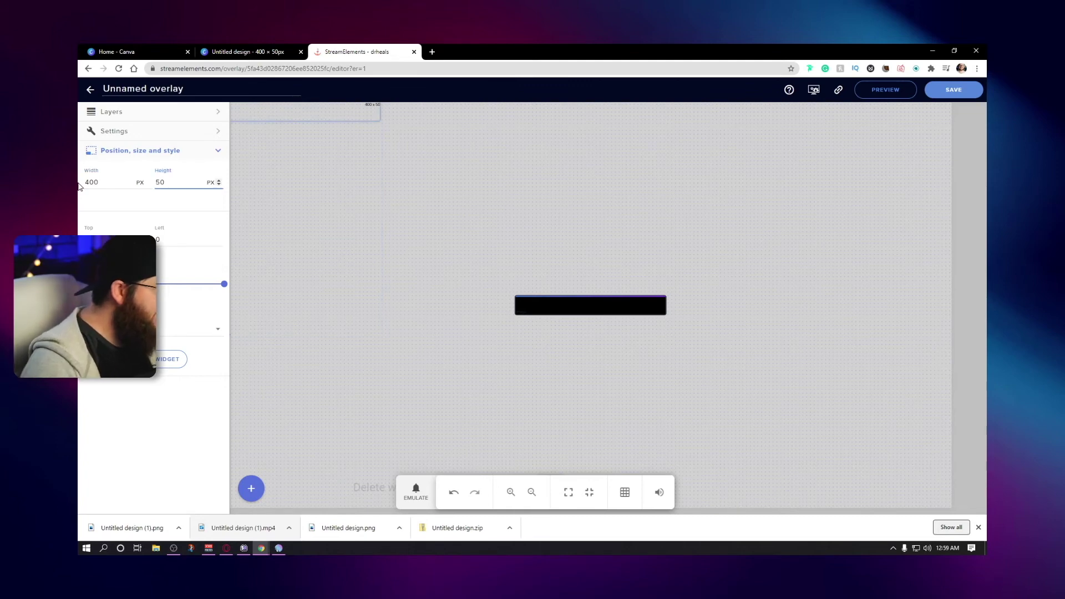
type("760px")
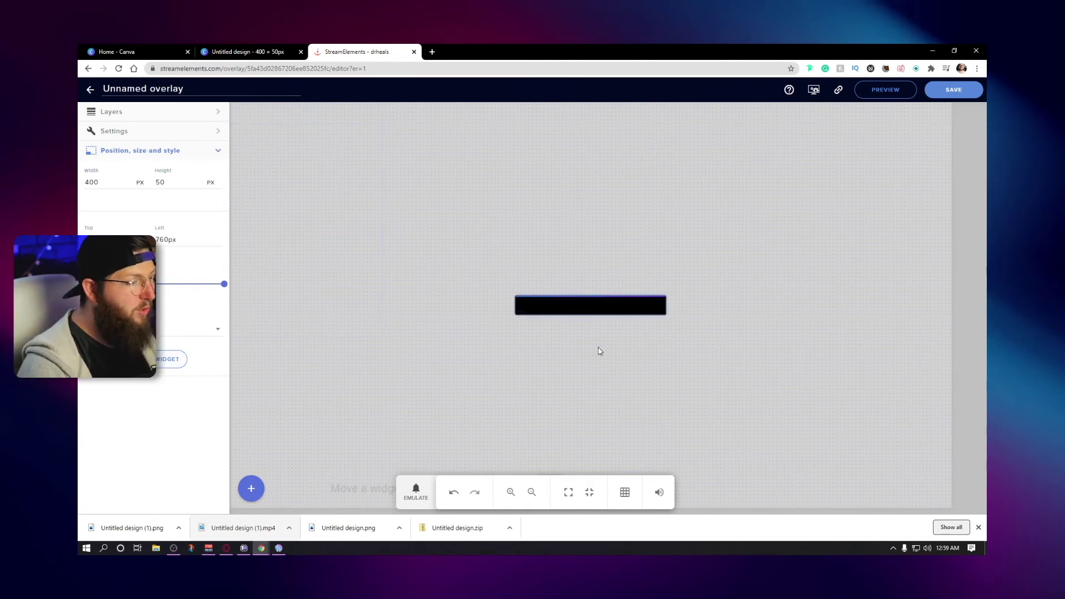
- Emulate a subscriber event to preview the alert over the banner image
left_click(511, 495)
left_click(511, 495)
left_click(511, 495)
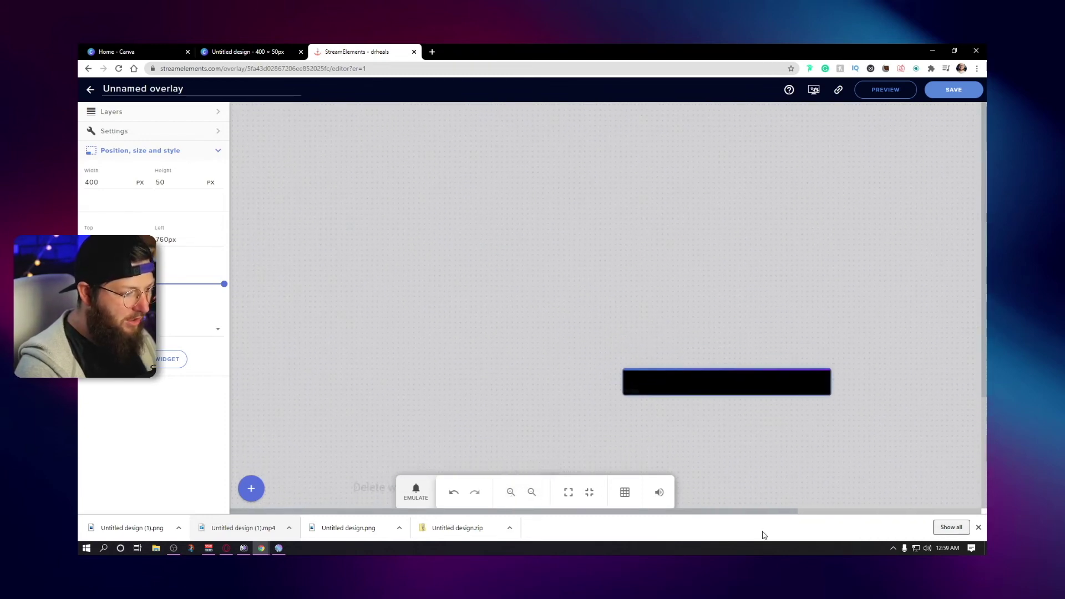
left_click_drag(756, 513, 843, 504)
scroll(798, 442, "down", 3)
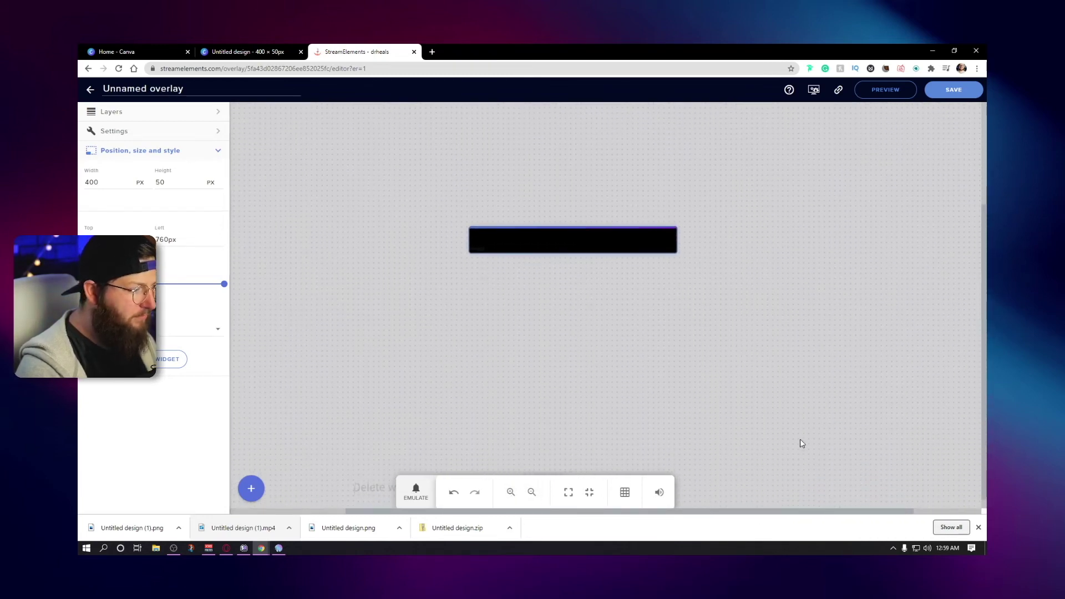
scroll(780, 440, "up", 1)
left_click(416, 491)
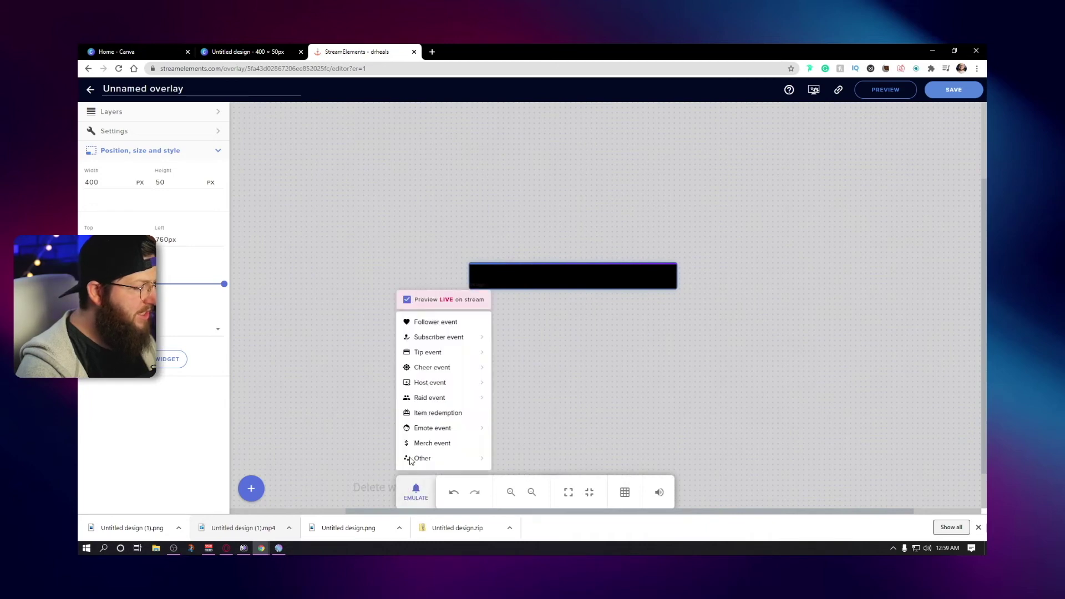
mouse_move(436, 342)
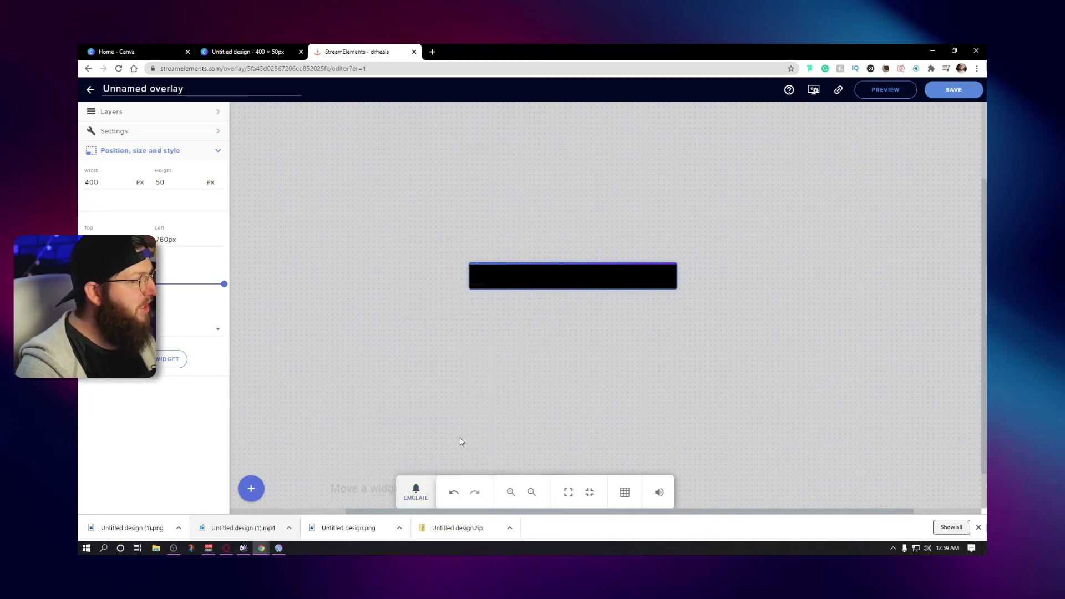
- Disable the Resubscriber, Subscriber gift and Community gifts variations of the subscriber alert
left_click(135, 131)
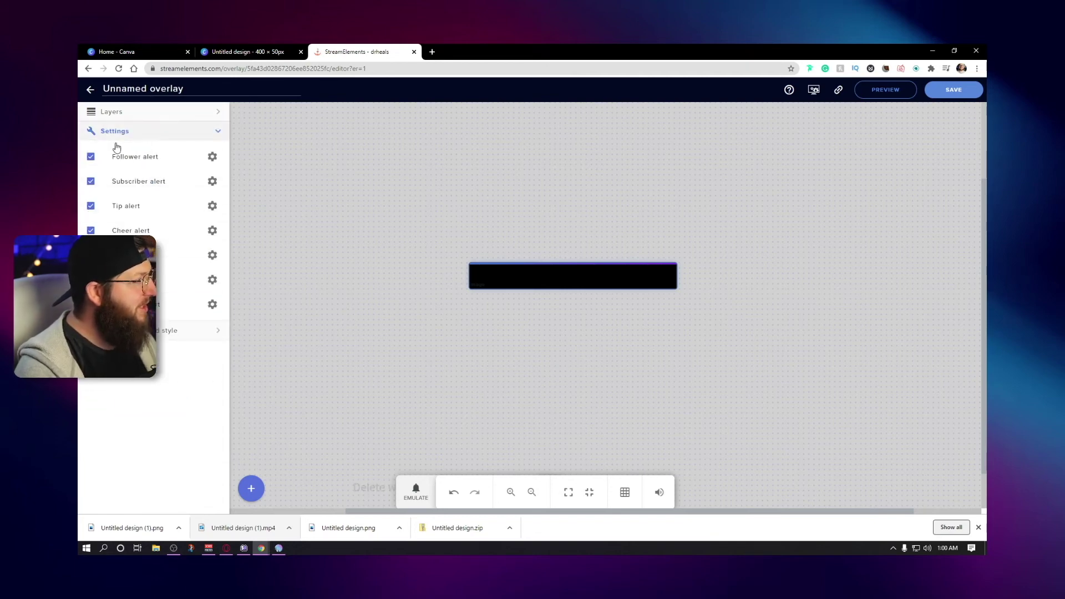
left_click(212, 180)
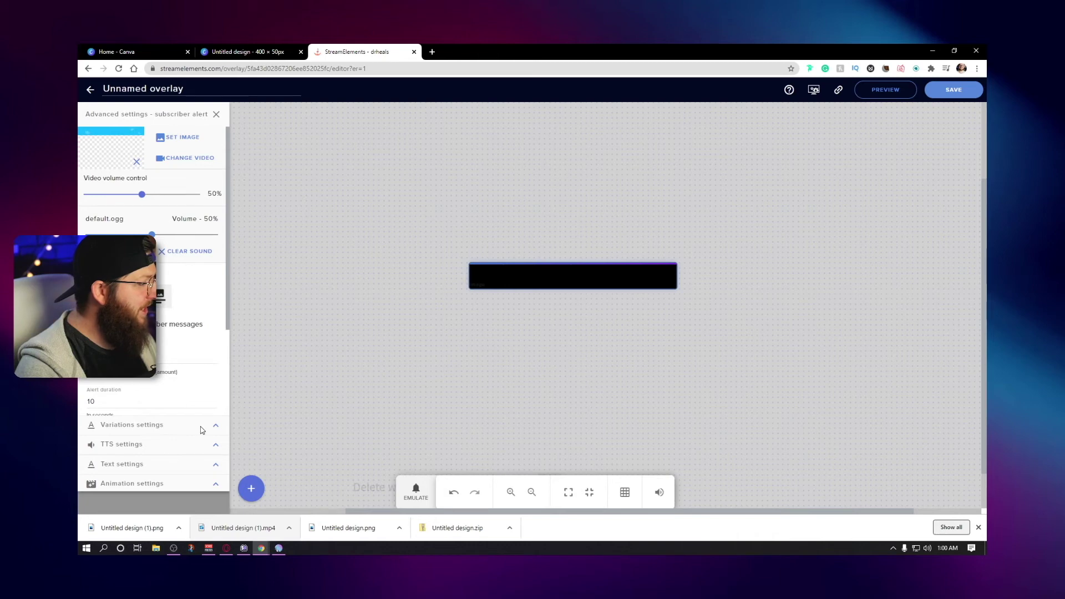
left_click(154, 424)
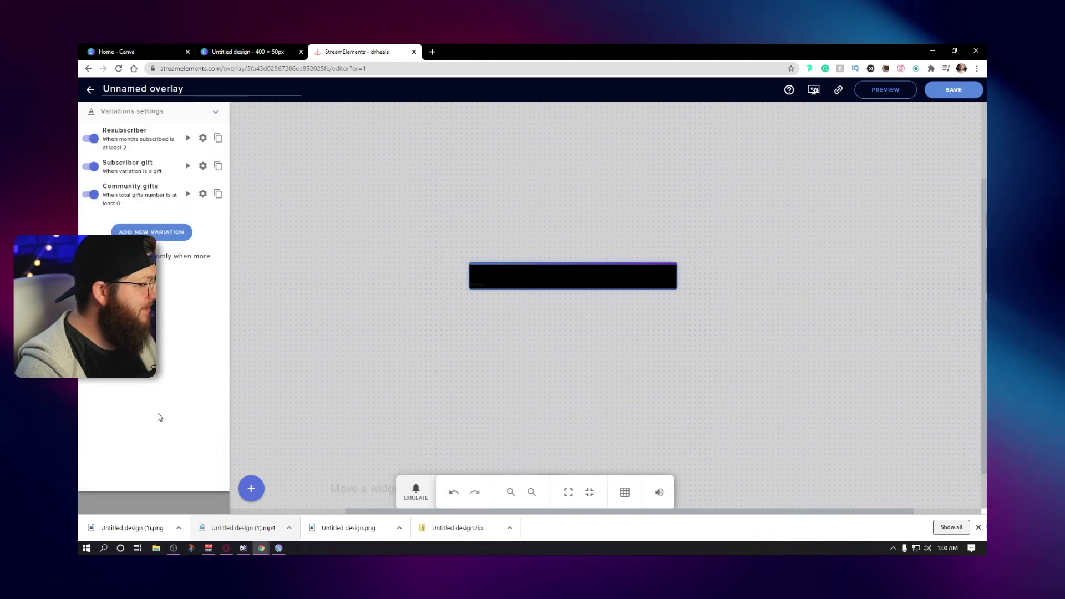
left_click(91, 138)
left_click(91, 166)
left_click(91, 194)
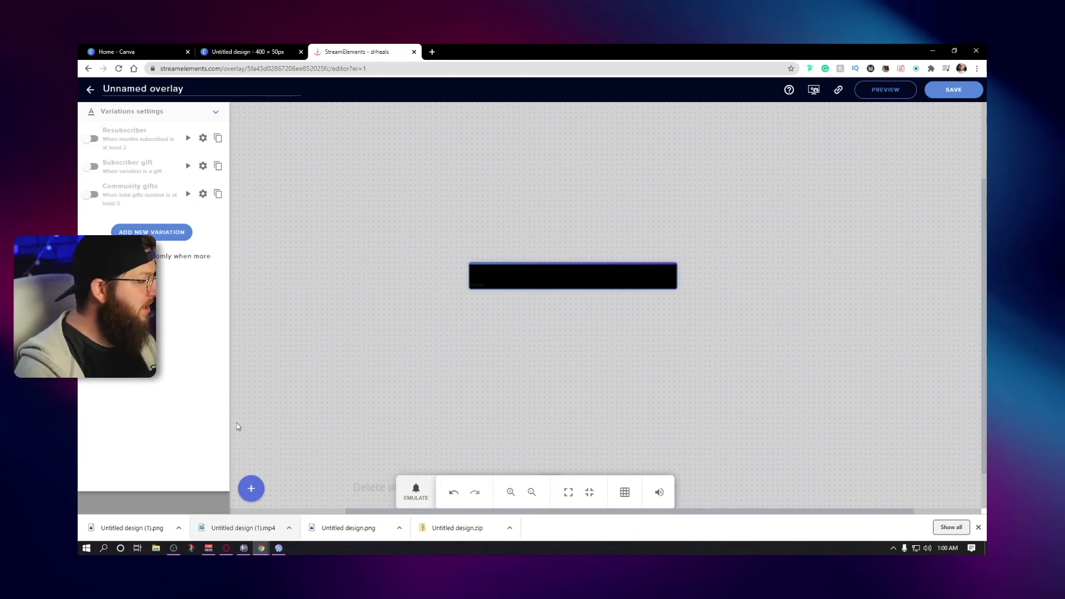
left_click(217, 115)
- Emulate a subscriber event again to check the alert video with the variations switched off
left_click(417, 487)
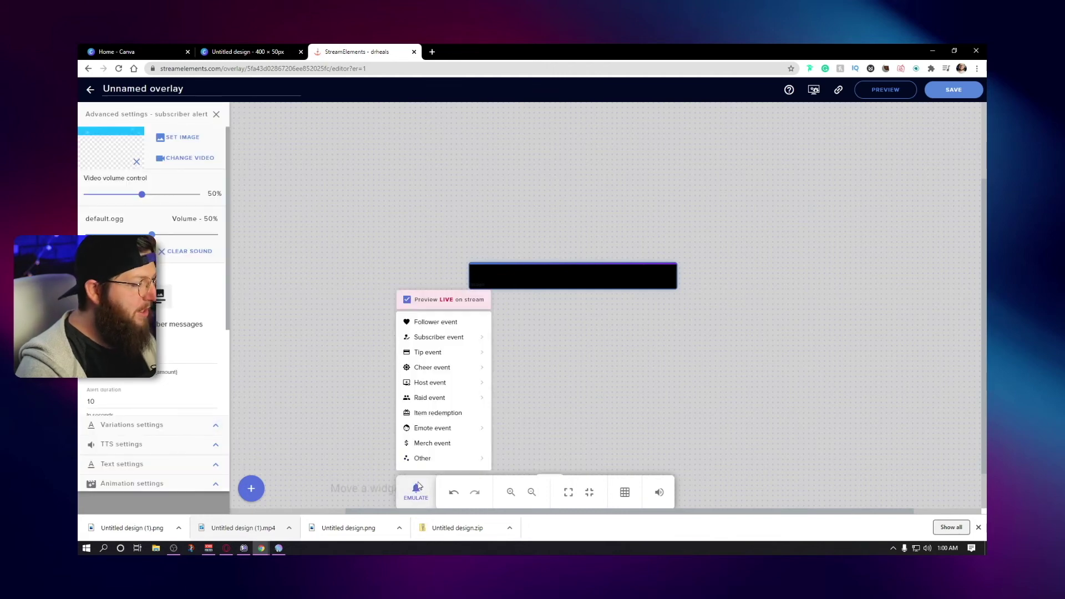
left_click(436, 338)
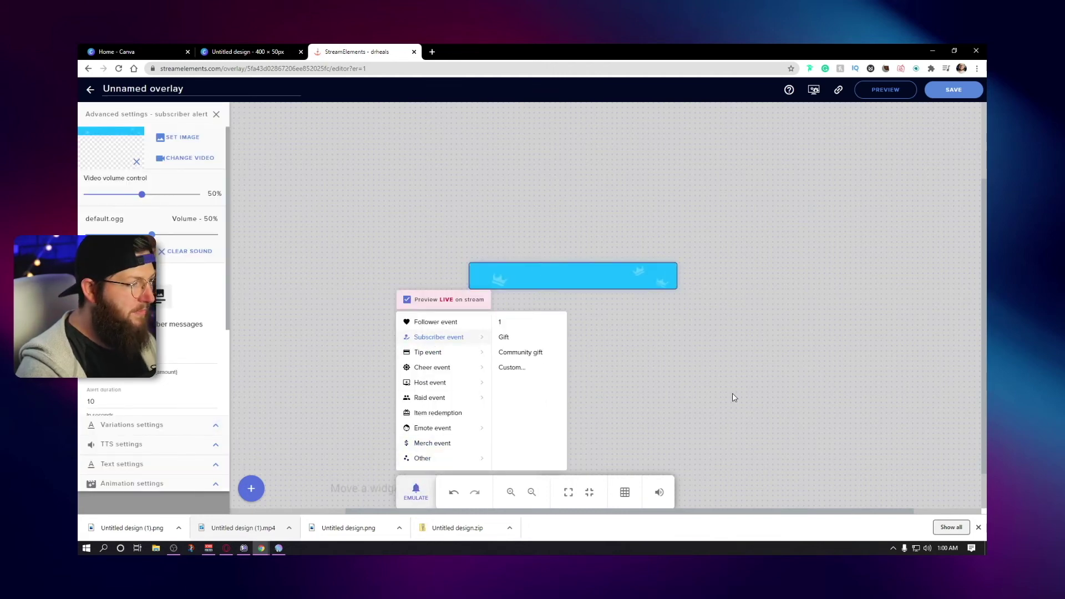
left_click(766, 360)
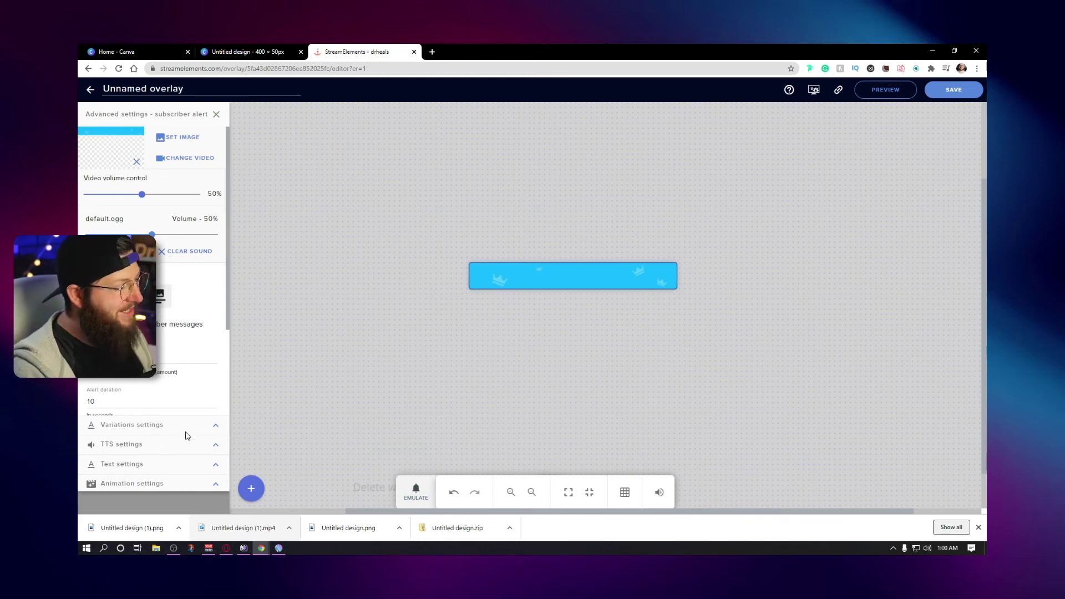
- Set the top margin of the subscriber alert's text to 5
left_click(143, 465)
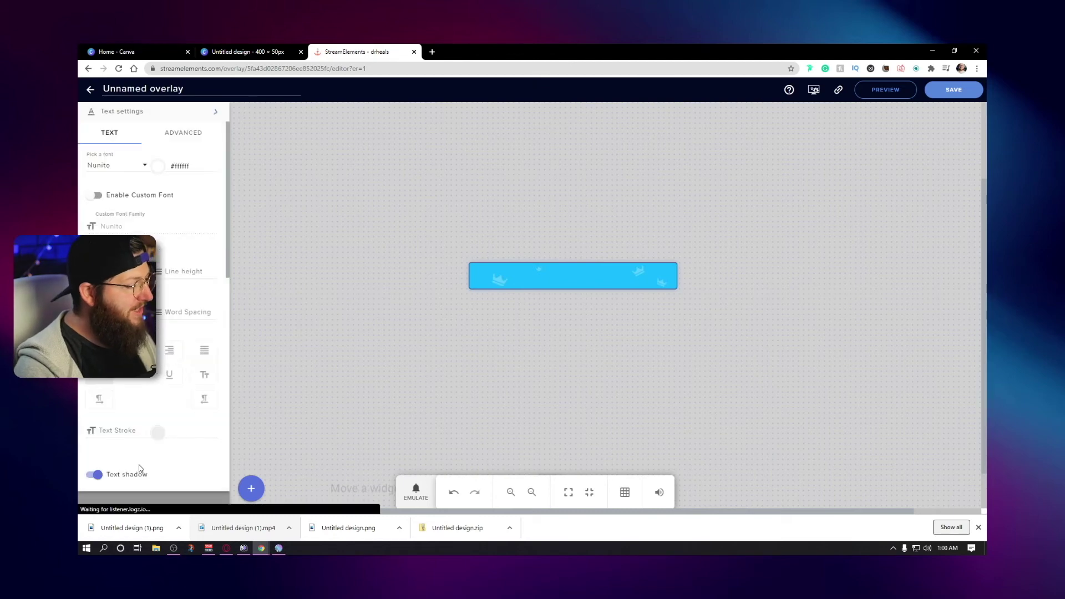
left_click(183, 134)
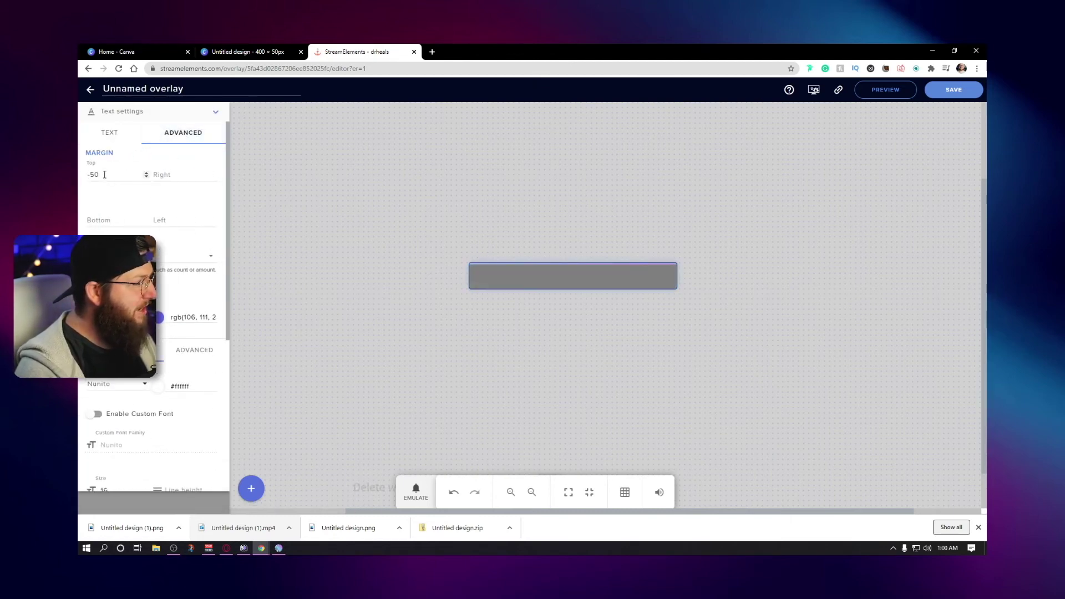
double_click(89, 175)
key("BackSpace")
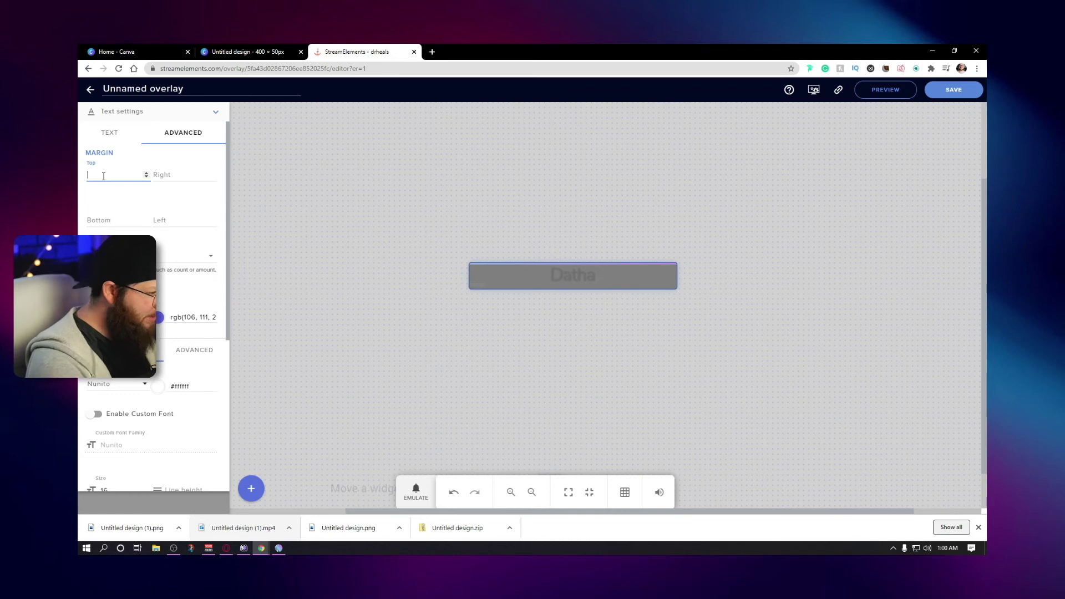
type("1")
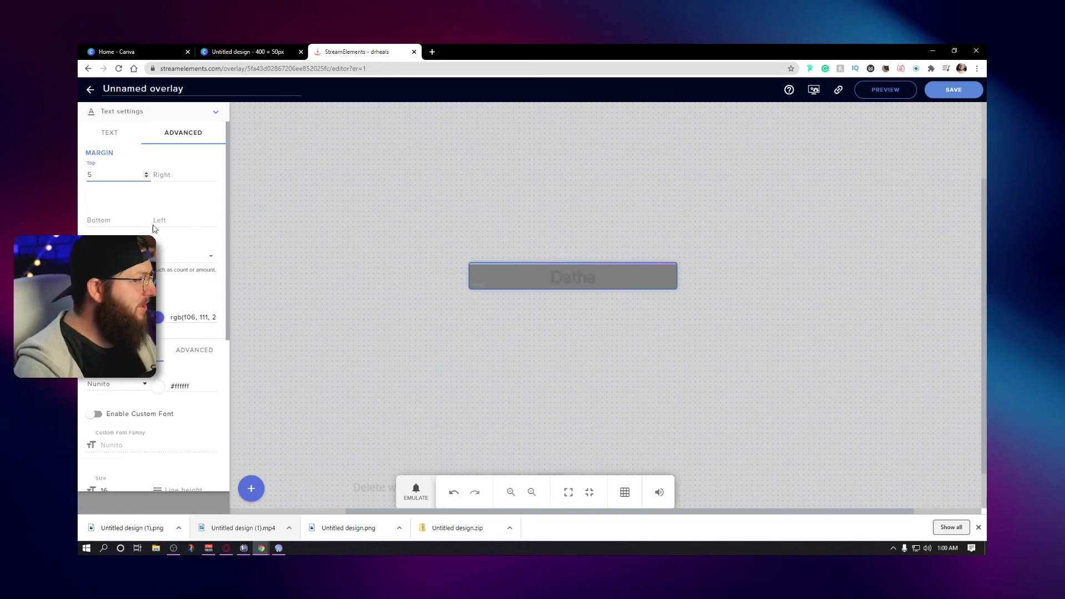
- Set the alert text's highlight animation to None and its highlight color to white
scroll(155, 225, "down", 1)
left_click(147, 209)
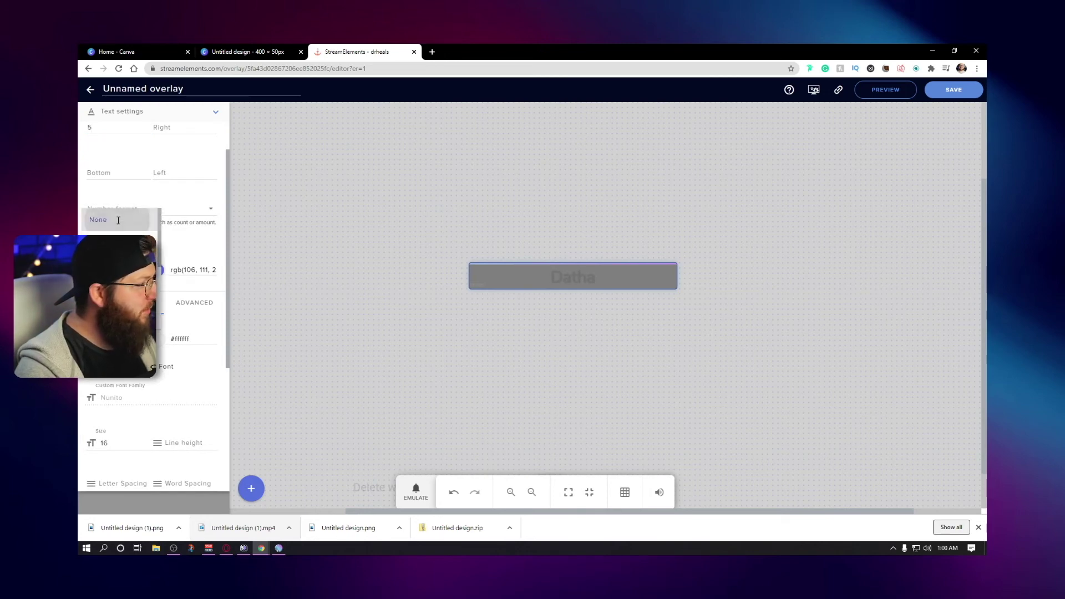
left_click(118, 225)
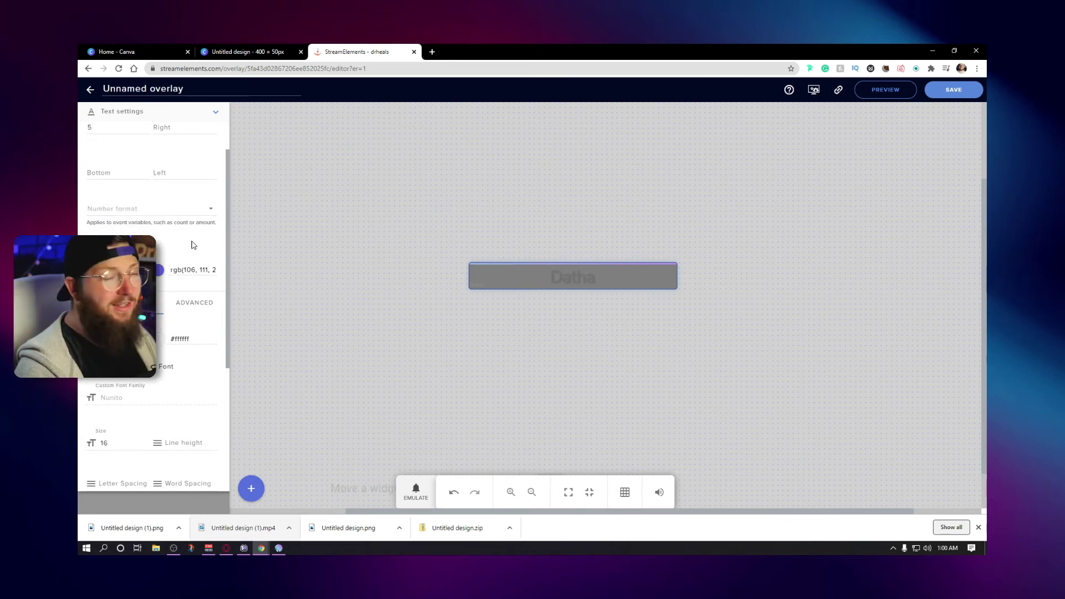
left_click(161, 271)
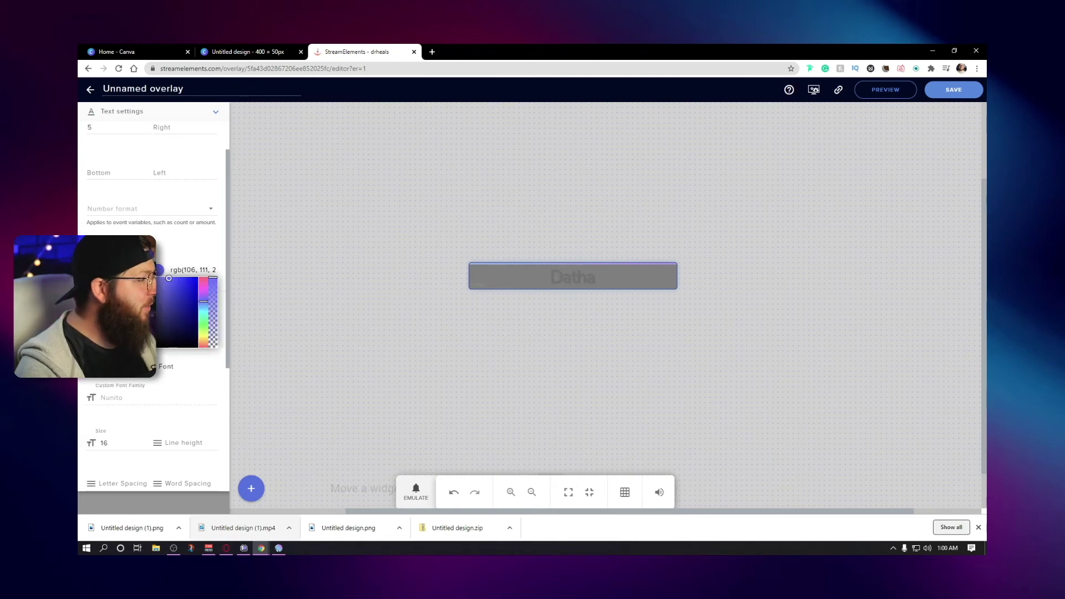
left_click_drag(168, 277, 157, 277)
left_click(157, 248)
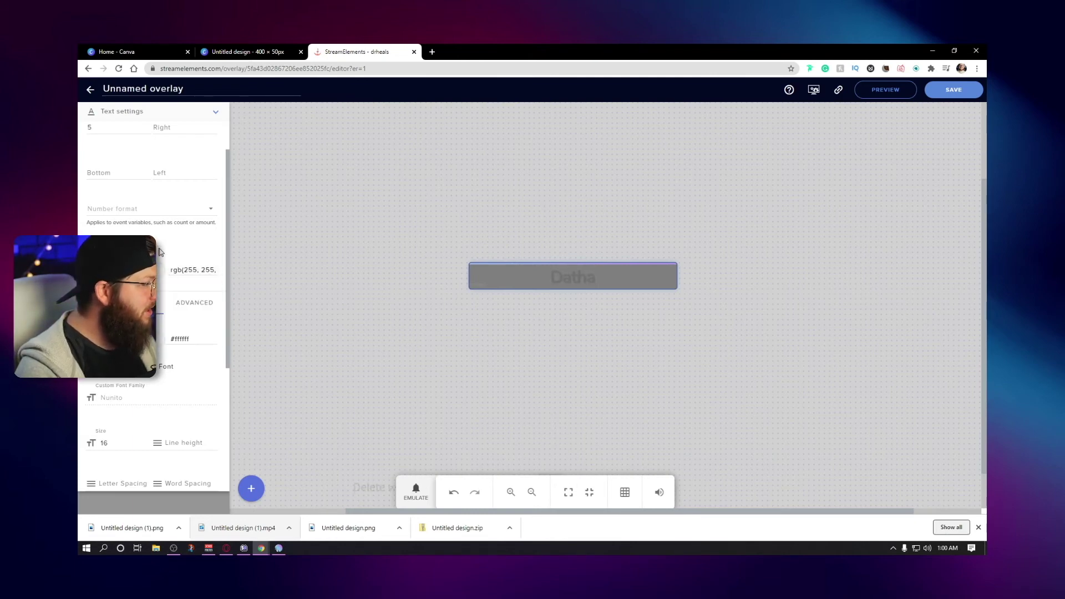
scroll(147, 238, "down", 2)
scroll(143, 232, "up", 3)
scroll(142, 232, "down", 2)
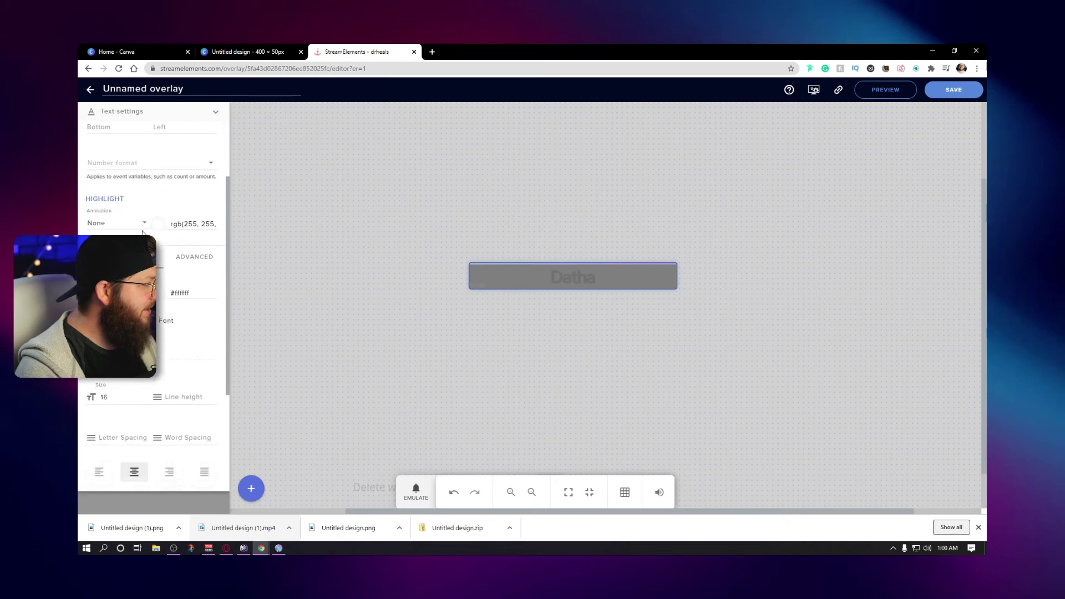
- Set the font of the subscriber alert's main text to Poppins
scroll(143, 232, "up", 3)
left_click(108, 133)
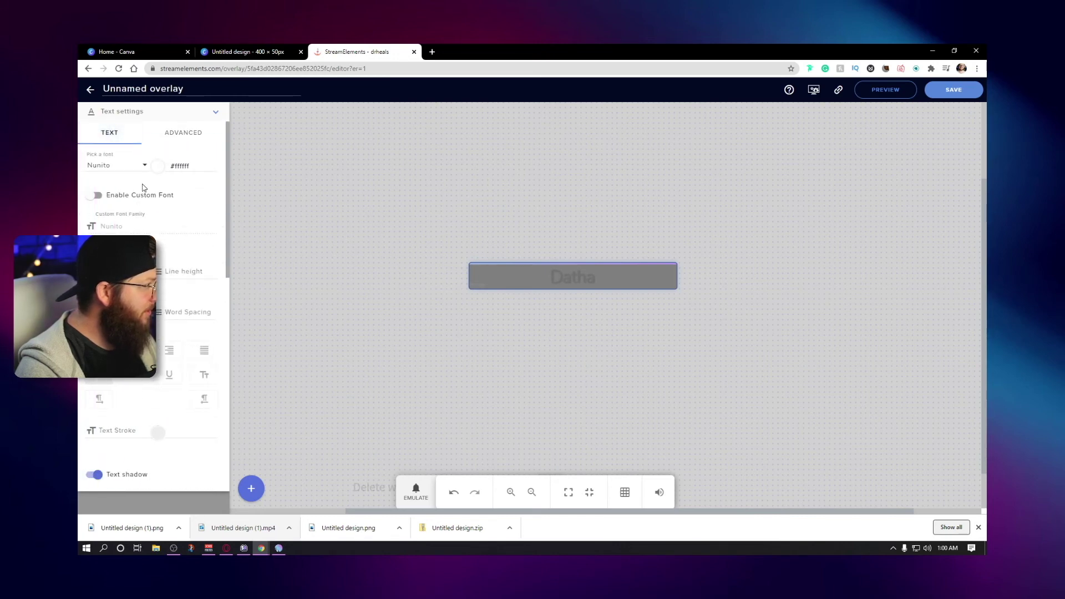
left_click(123, 166)
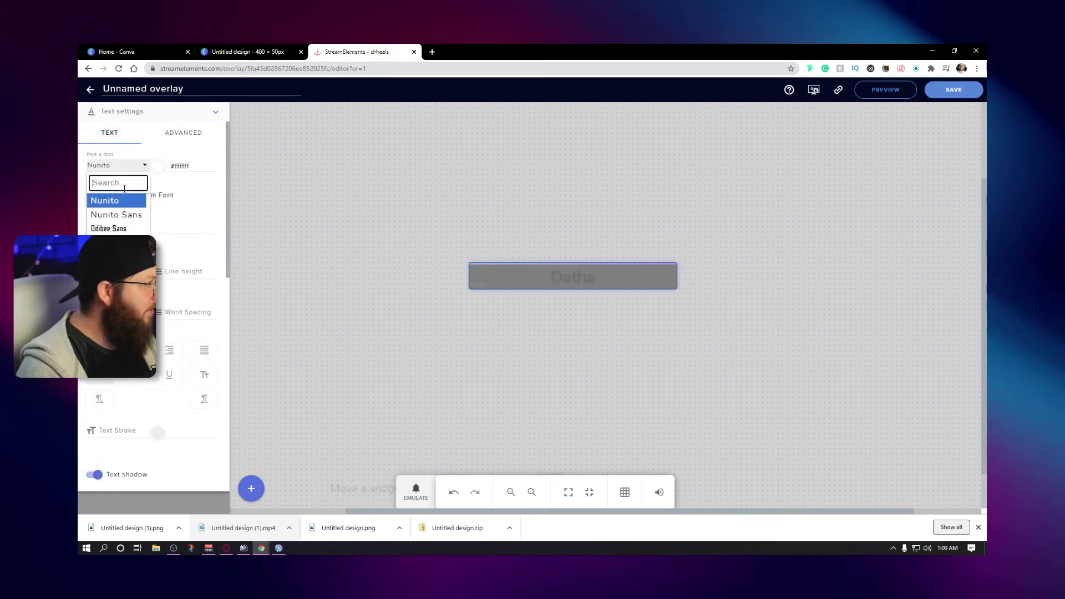
type("poppins")
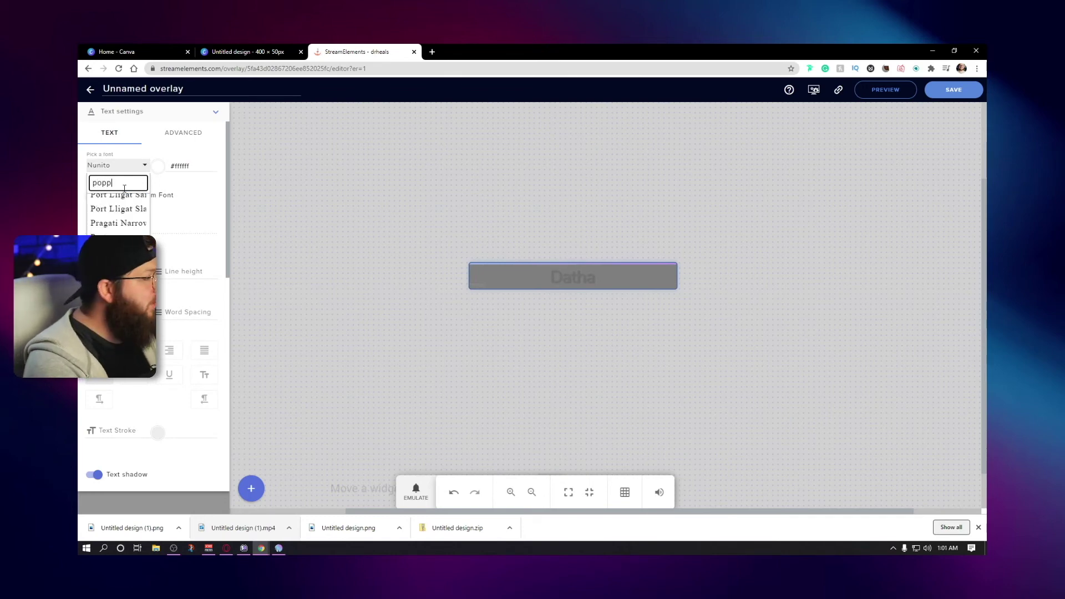
left_click(111, 203)
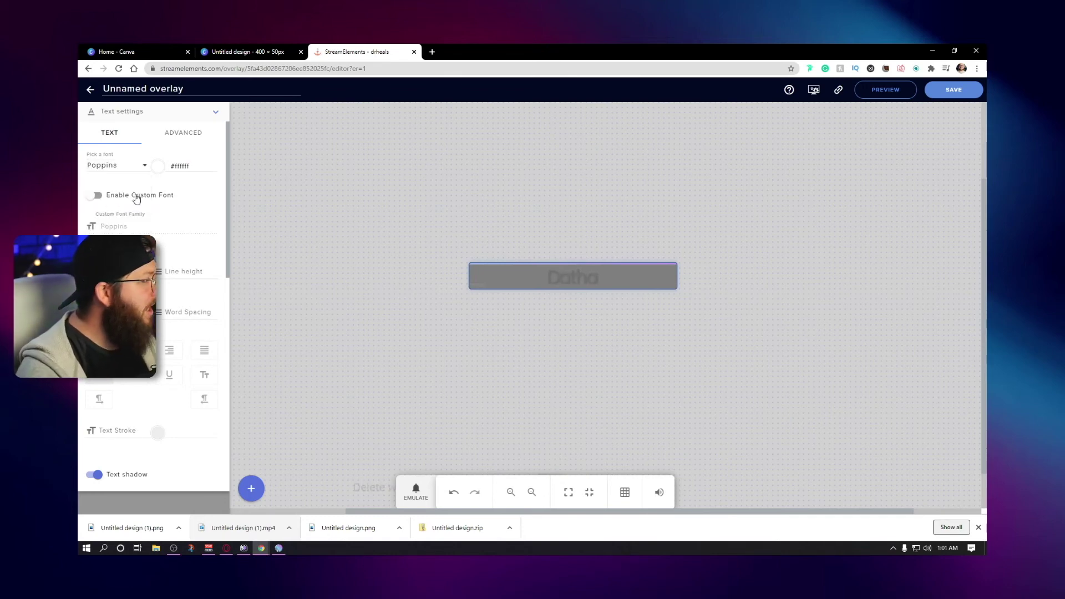
- Review the remaining text settings and emulate a subscriber event to check the alert in the Poppins font
scroll(152, 299, "down", 1)
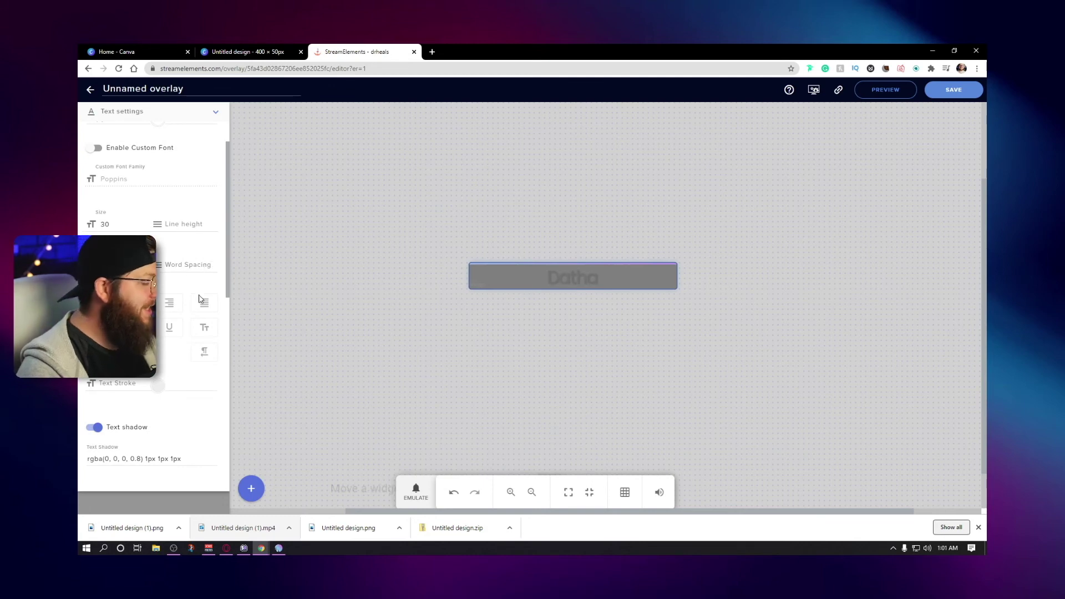
scroll(187, 307, "down", 1)
scroll(162, 318, "down", 4)
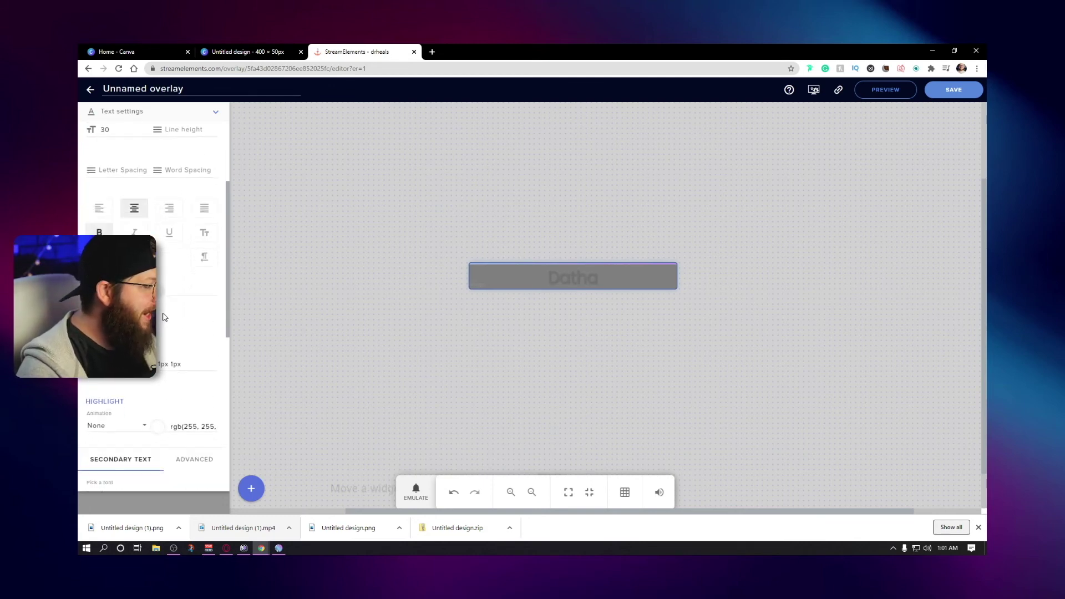
left_click(369, 373)
left_click(413, 491)
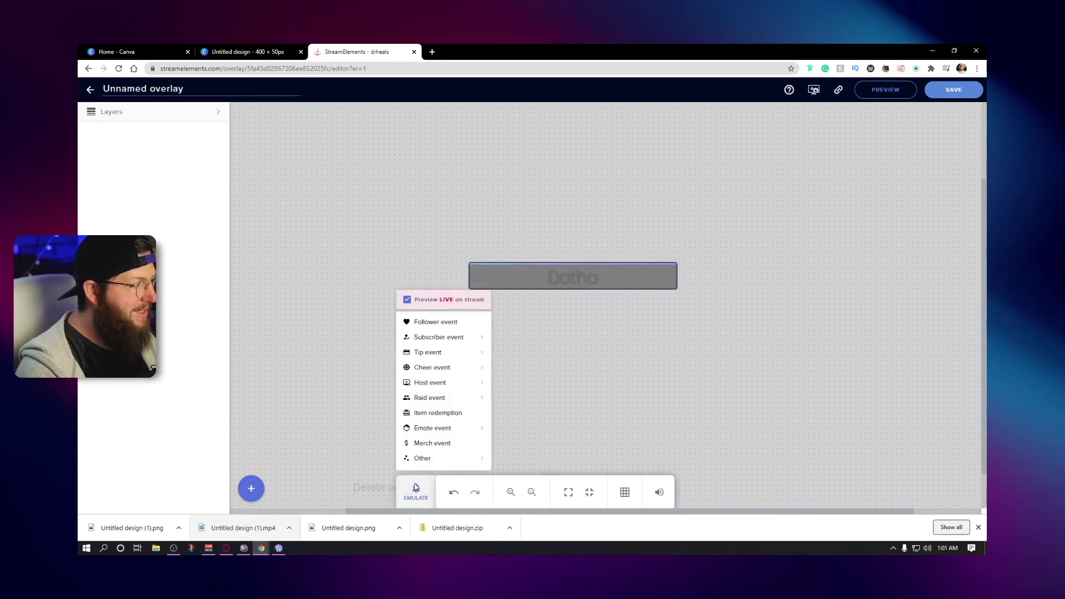
left_click(425, 337)
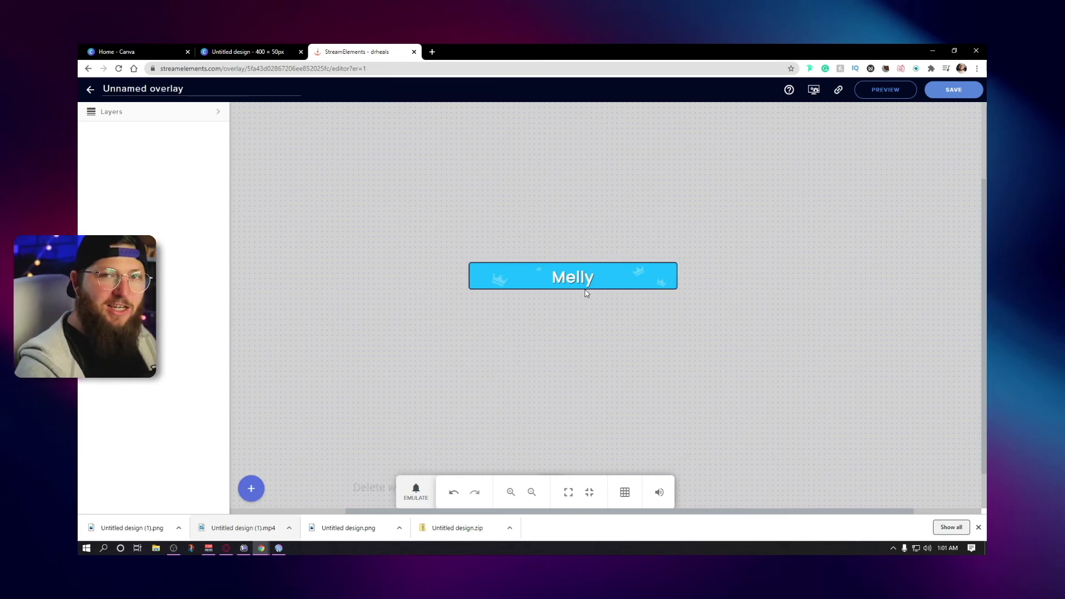
- Choose enter and exit animations for the text of AlertBox 2's subscriber alert
left_click(133, 112)
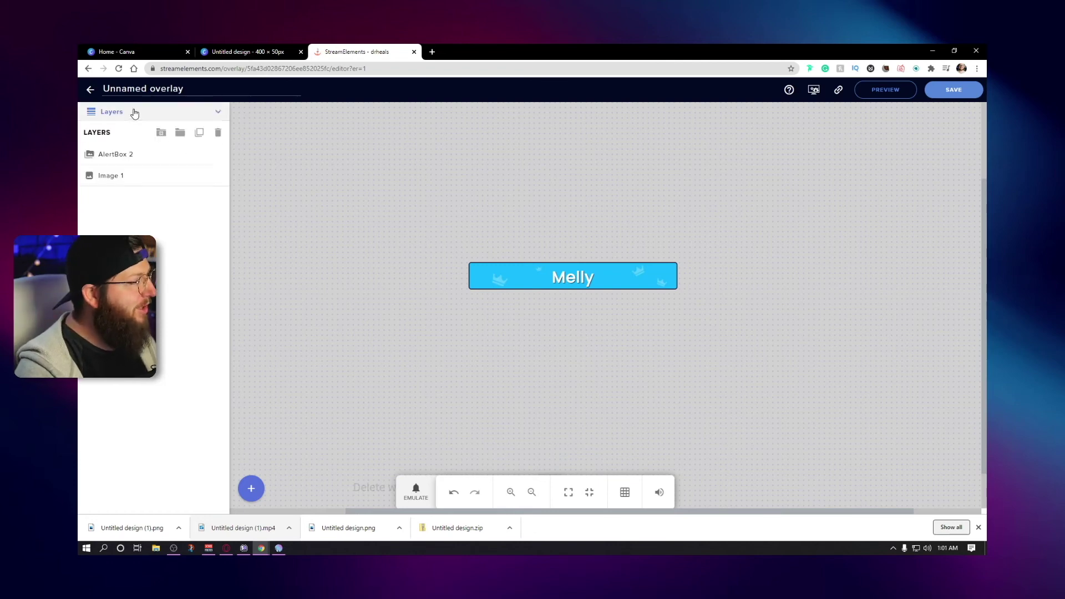
left_click(135, 159)
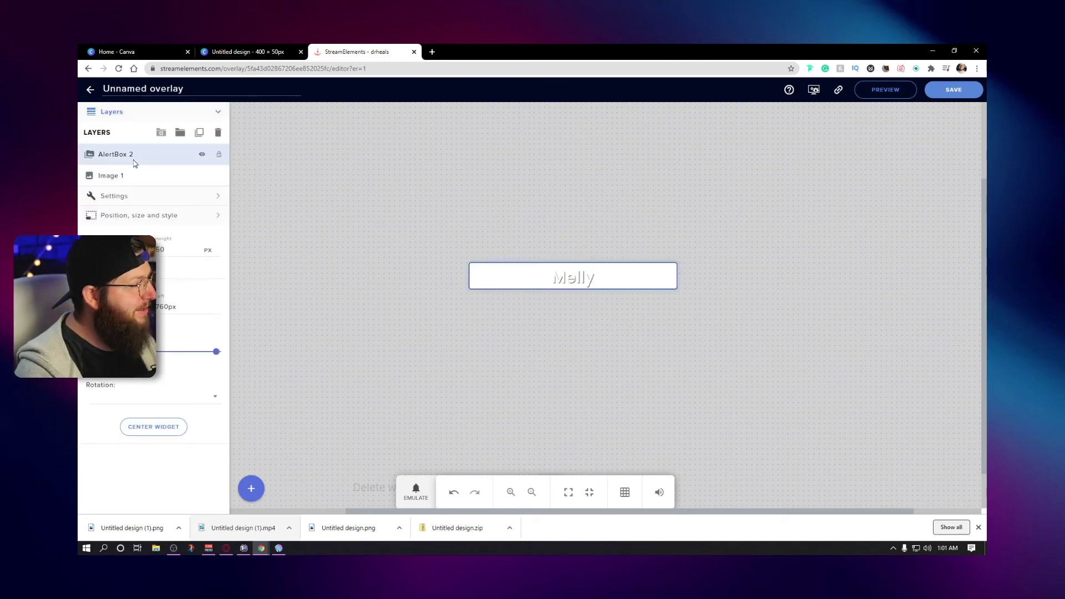
left_click(142, 195)
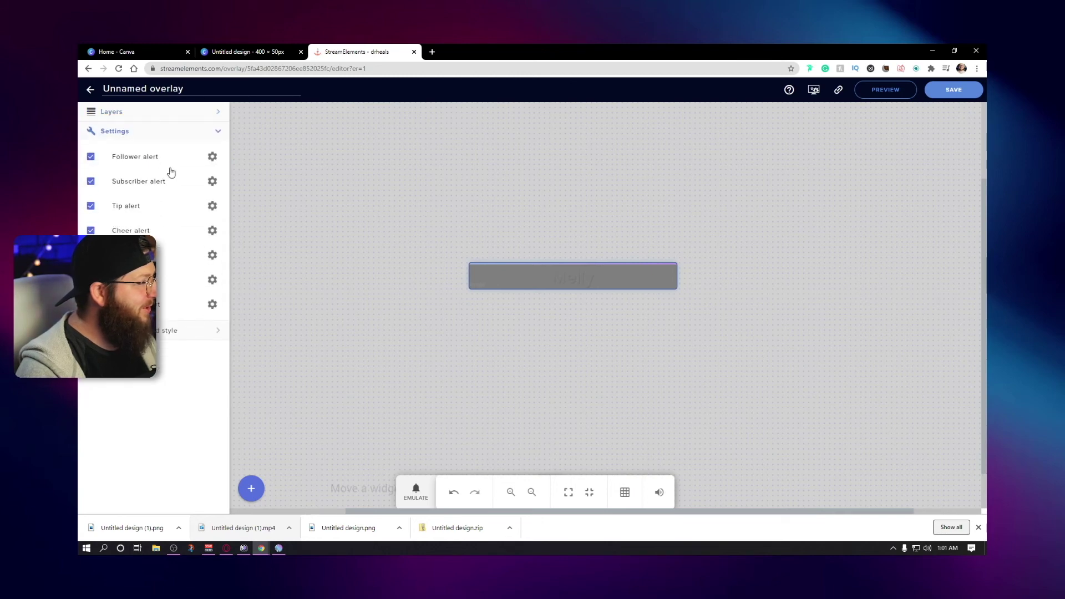
left_click(213, 182)
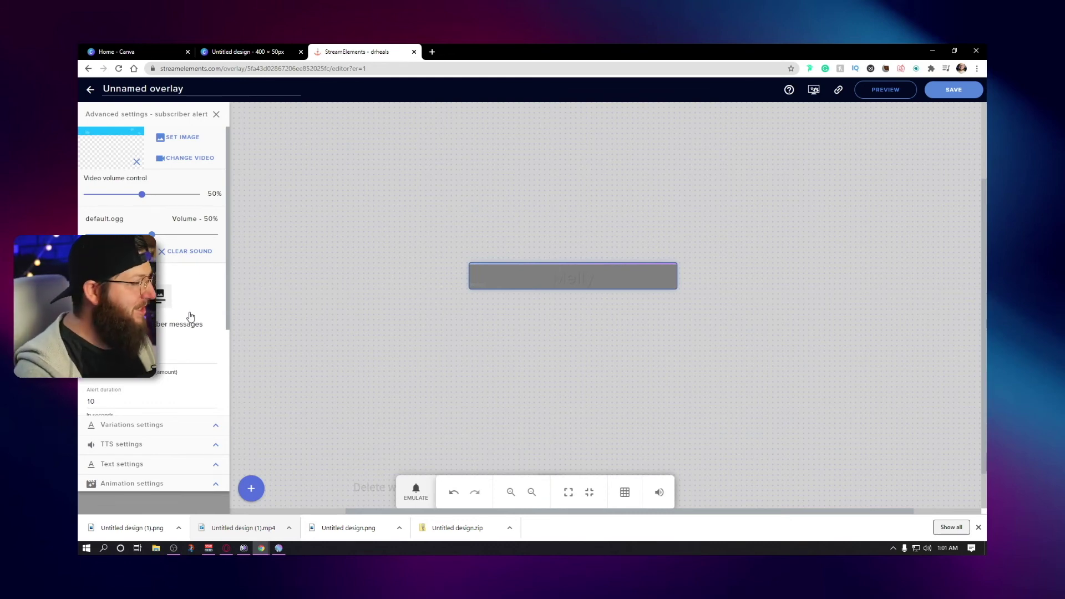
scroll(190, 317, "down", 3)
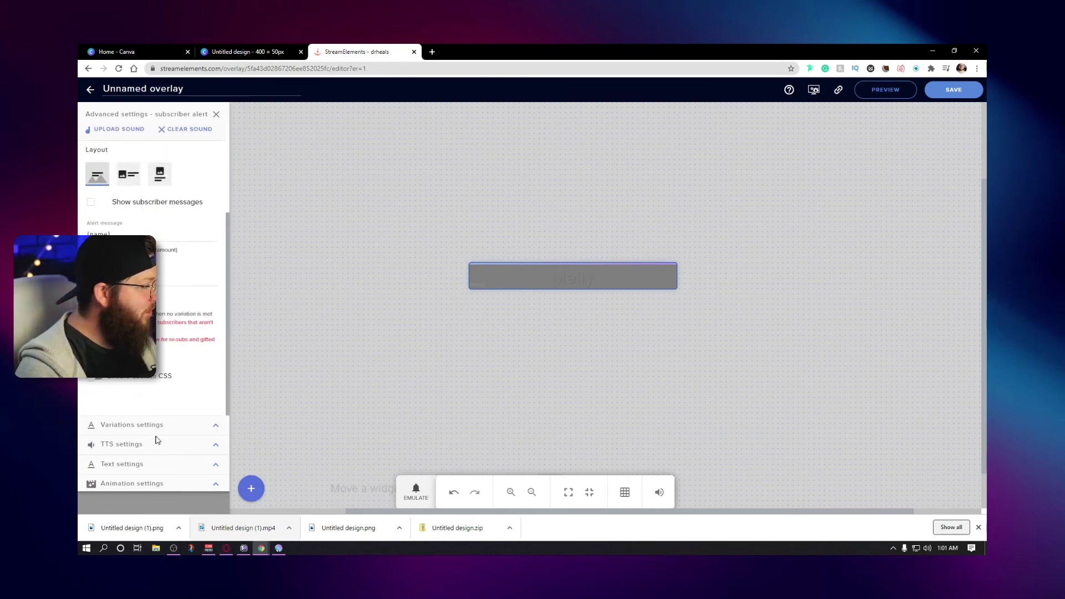
left_click(131, 483)
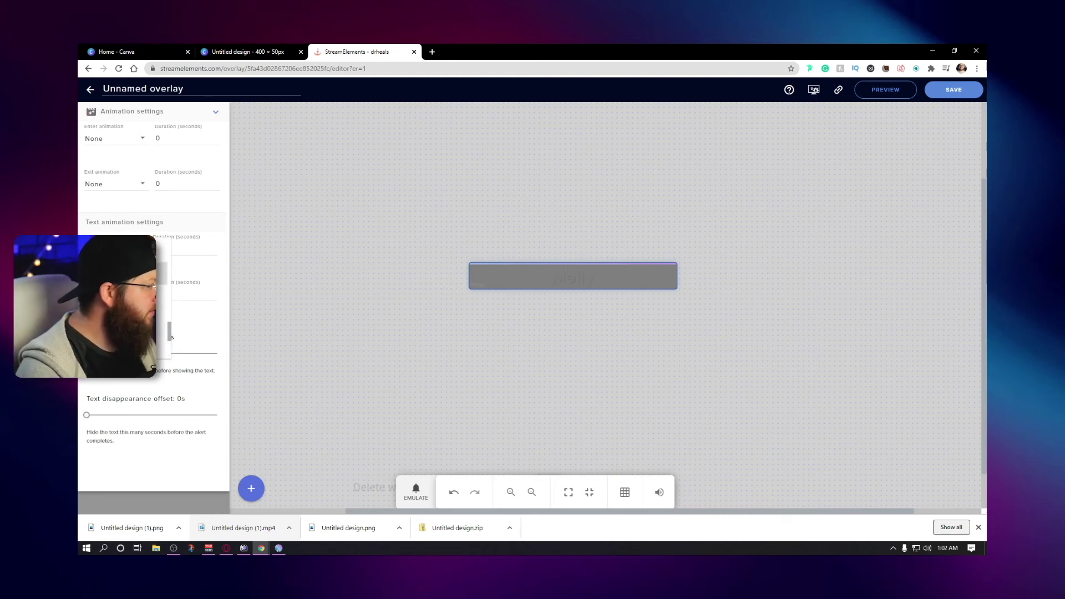
left_click(111, 294)
scroll(127, 344, "down", 5)
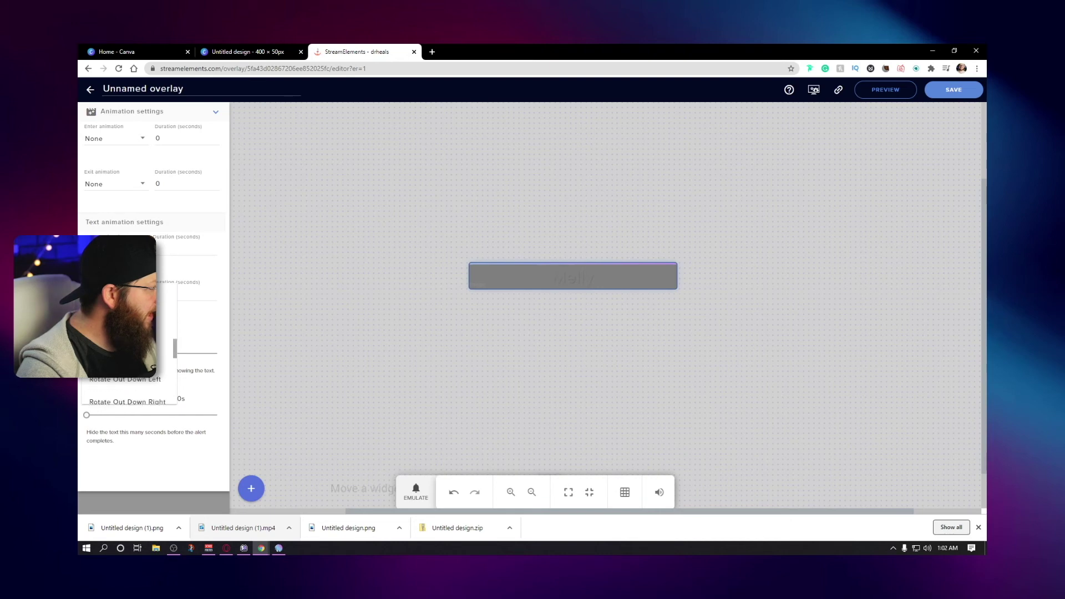
scroll(128, 361, "up", 2)
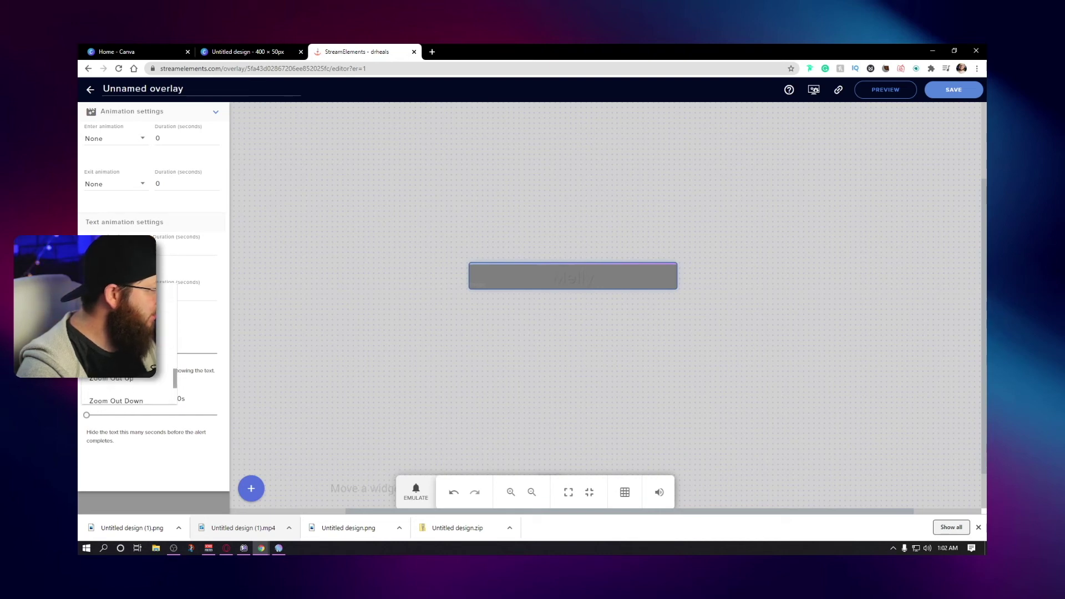
left_click(186, 249)
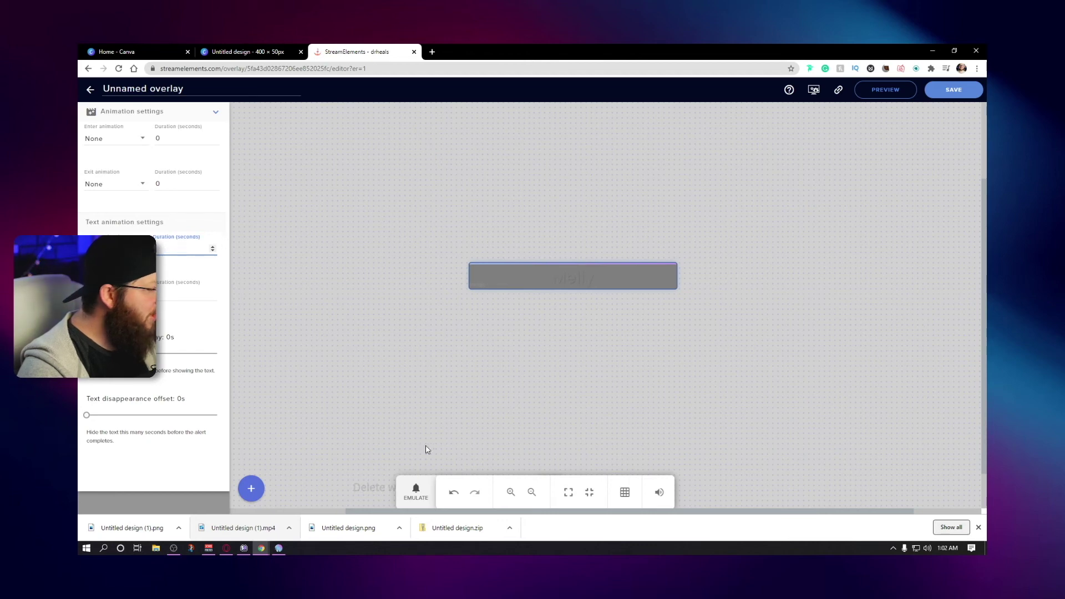
- Emulate a single subscriber event to check how the alert text animates over the banner video
left_click(420, 468)
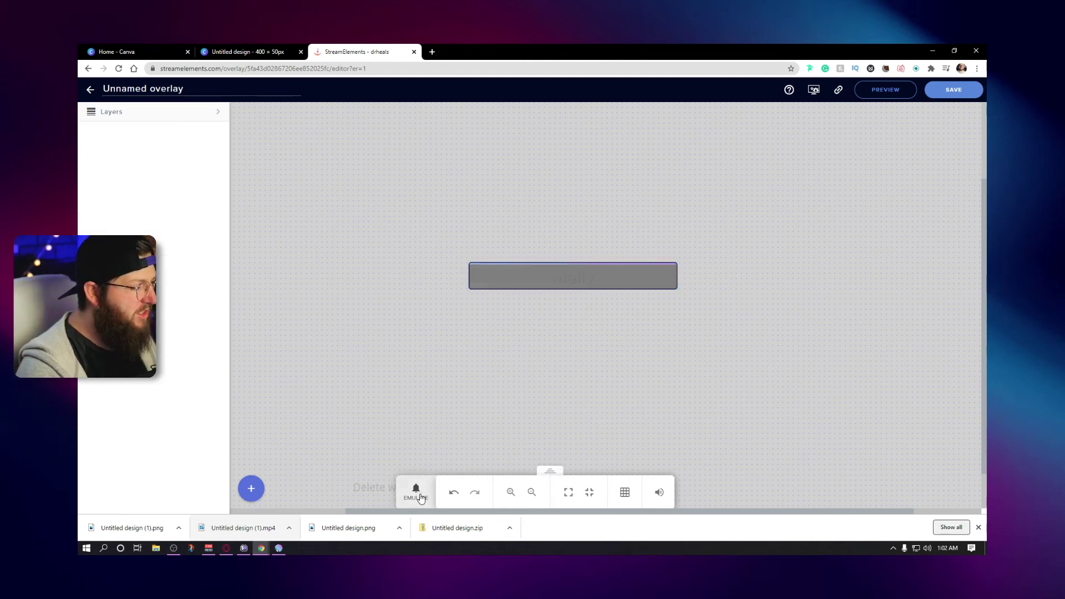
left_click(420, 497)
left_click(501, 321)
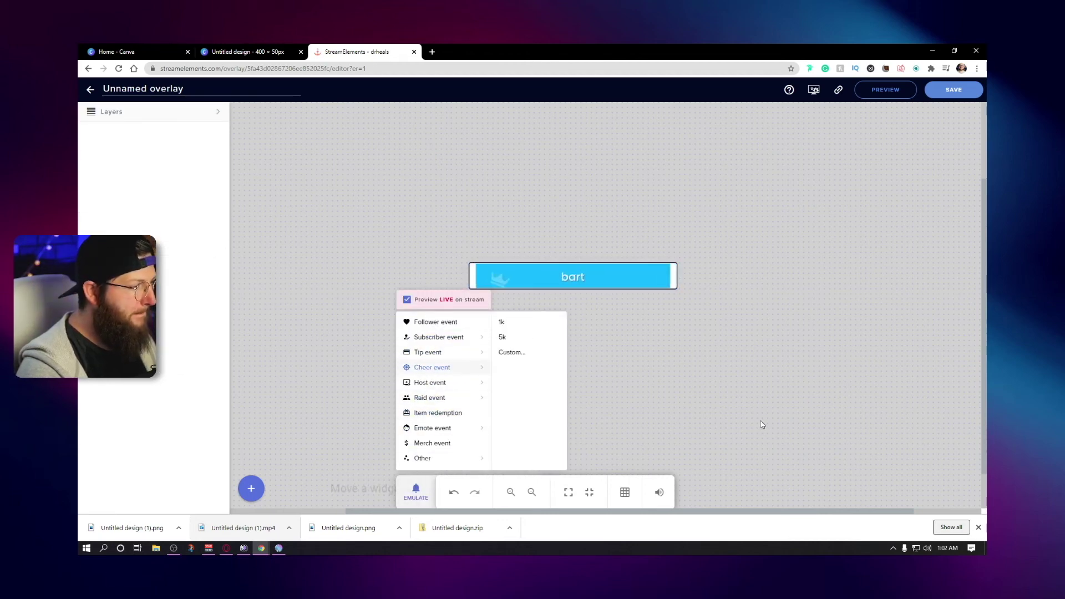
left_click(758, 420)
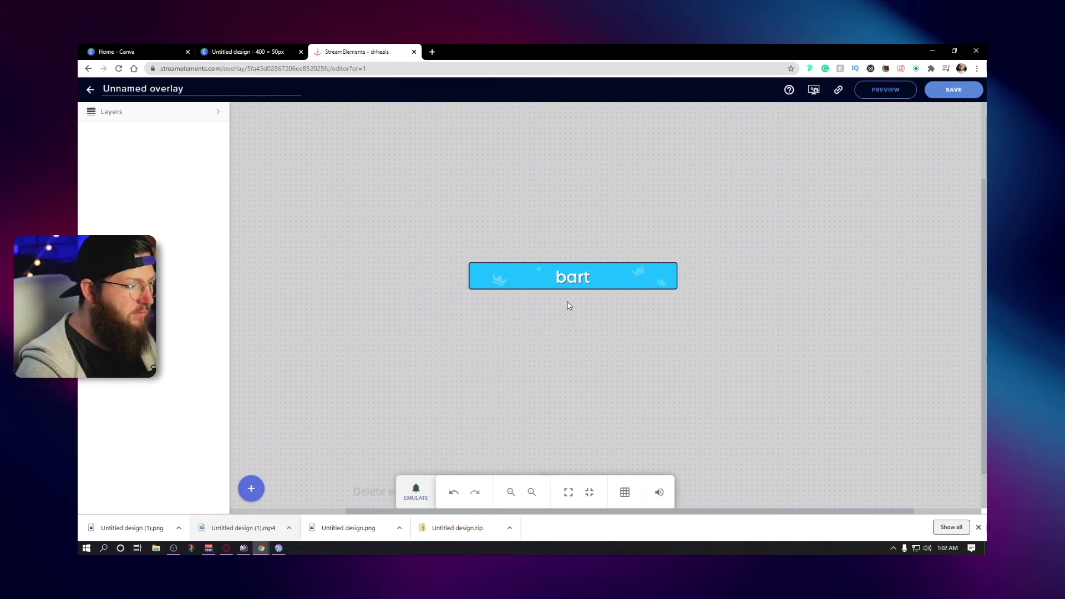
- Set the subscriber alert's text disappearance offset to 0.9 s and emulate a subscriber event to check the timing
left_click(126, 112)
left_click(146, 164)
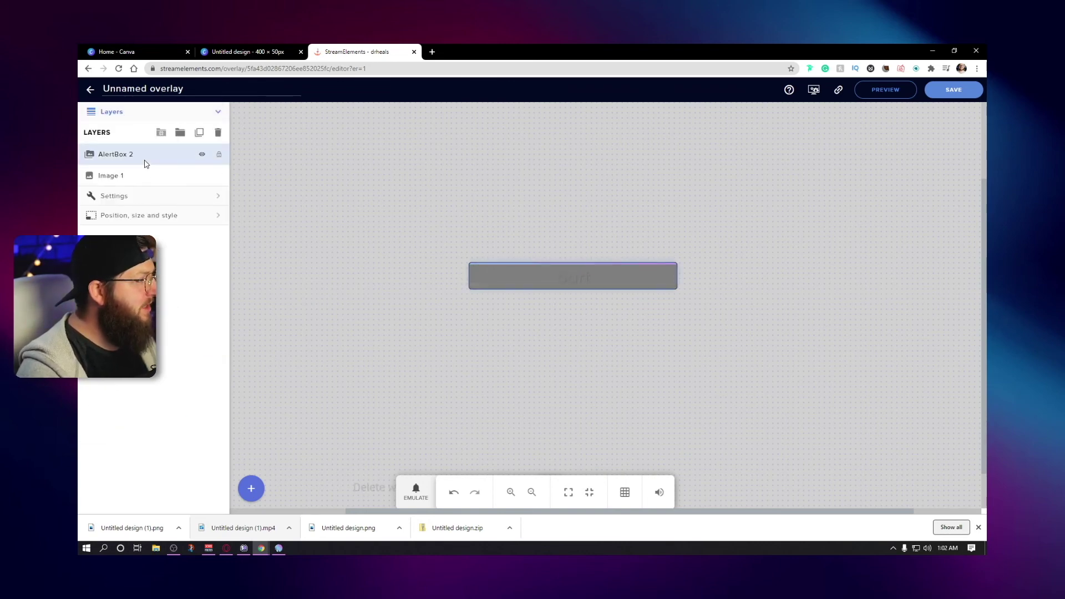
left_click(145, 198)
left_click(210, 183)
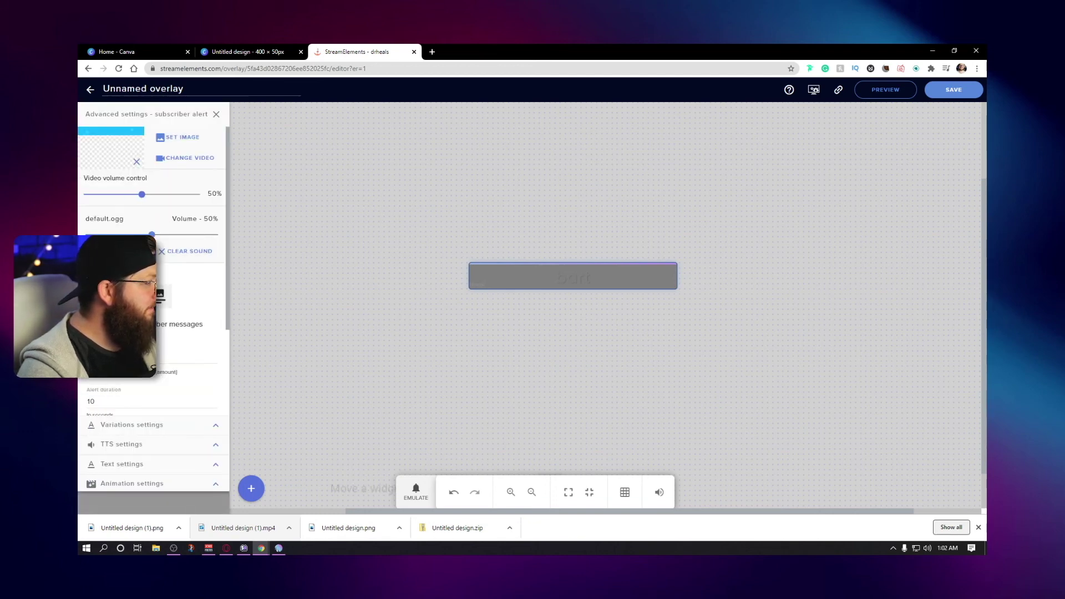
left_click(149, 483)
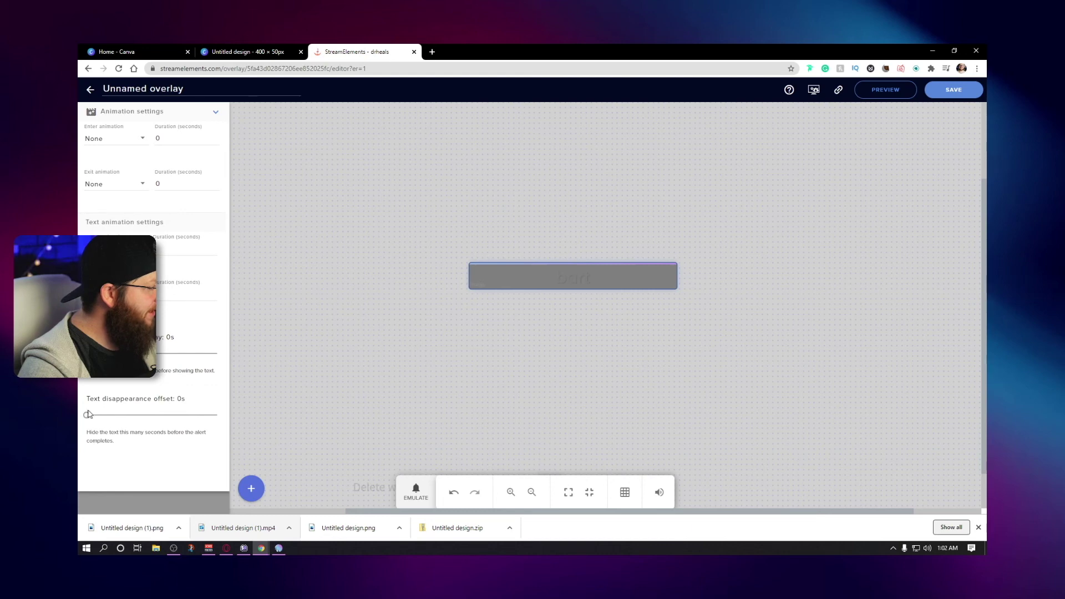
left_click_drag(87, 415, 98, 420)
left_click(416, 492)
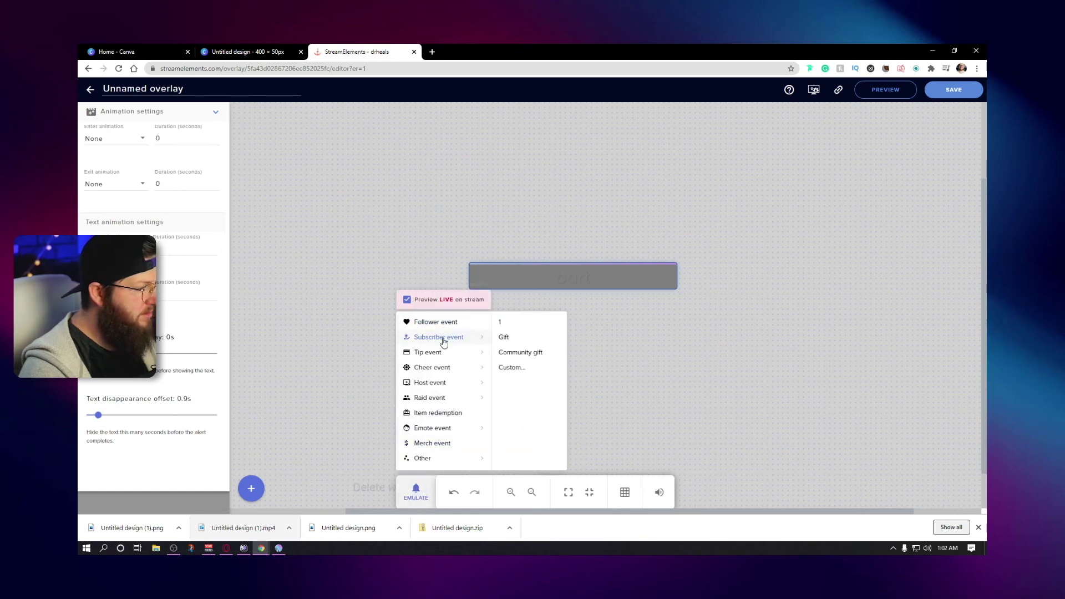
left_click(441, 338)
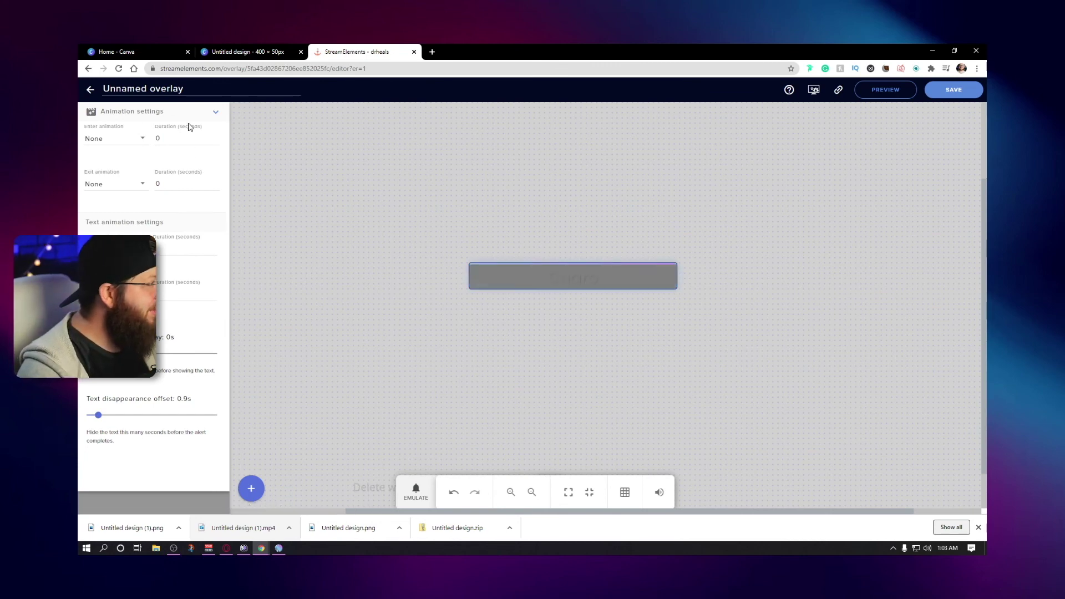
- Clear the top margin value of the subscriber alert's text
left_click(216, 111)
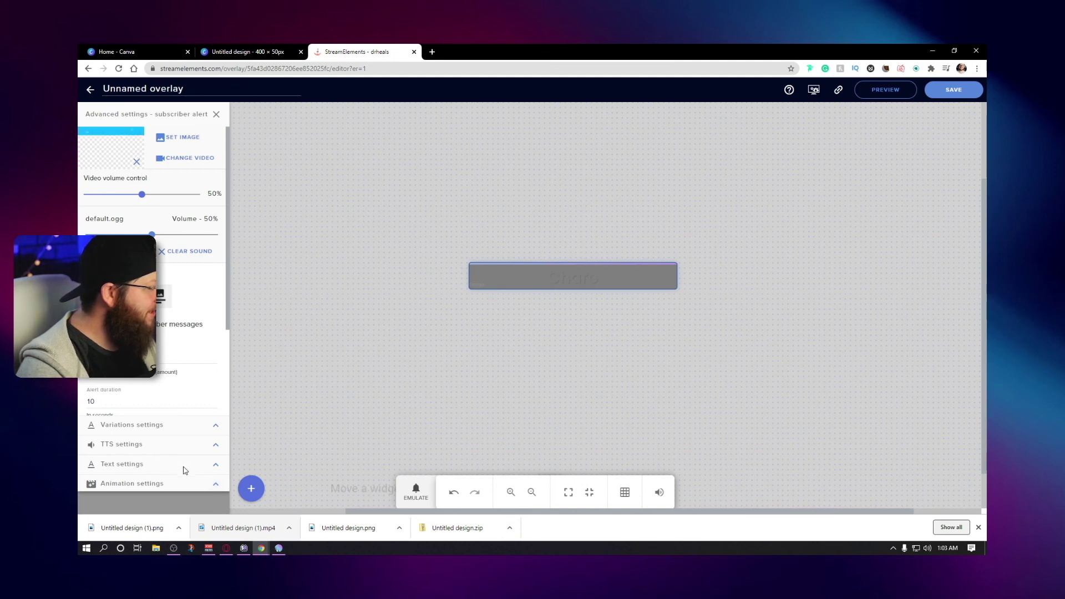
left_click(216, 464)
left_click(182, 133)
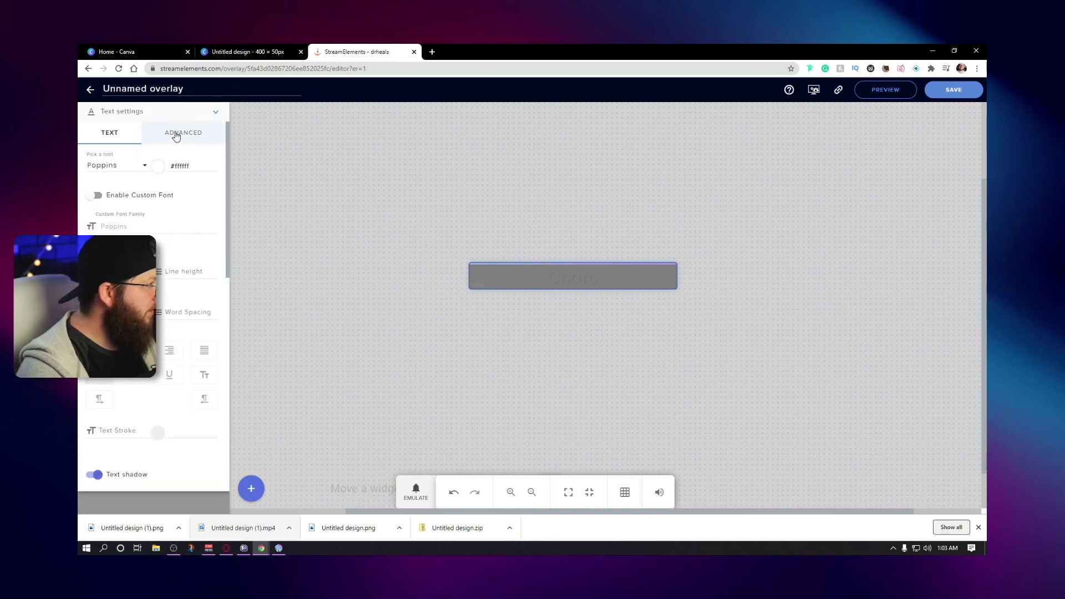
double_click(88, 176)
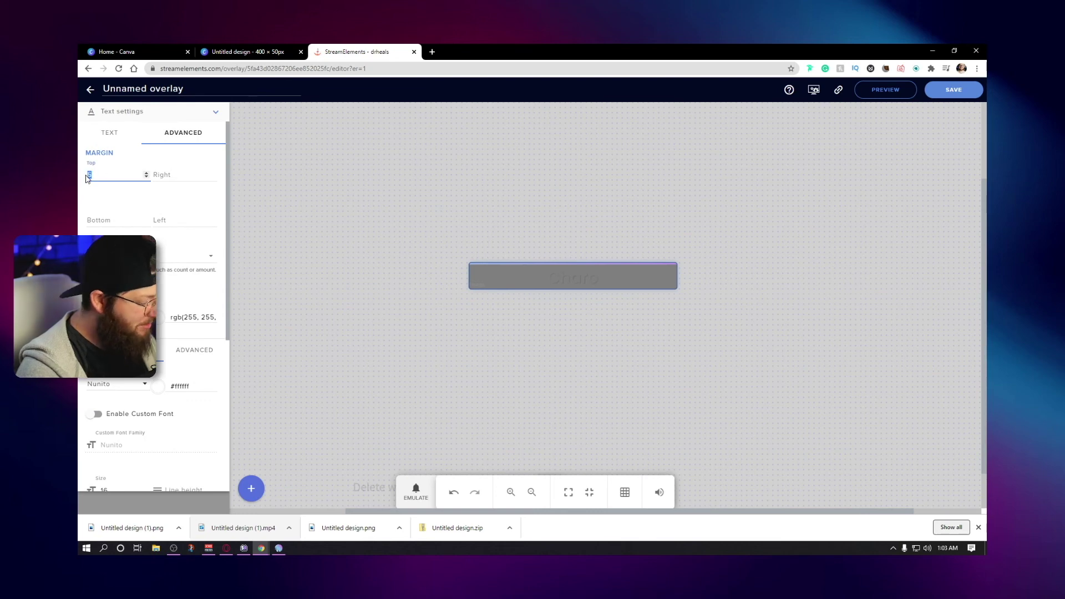
key("BackSpace")
- Emulate a subscriber event to check the text's vertical position without the top margin
left_click(416, 491)
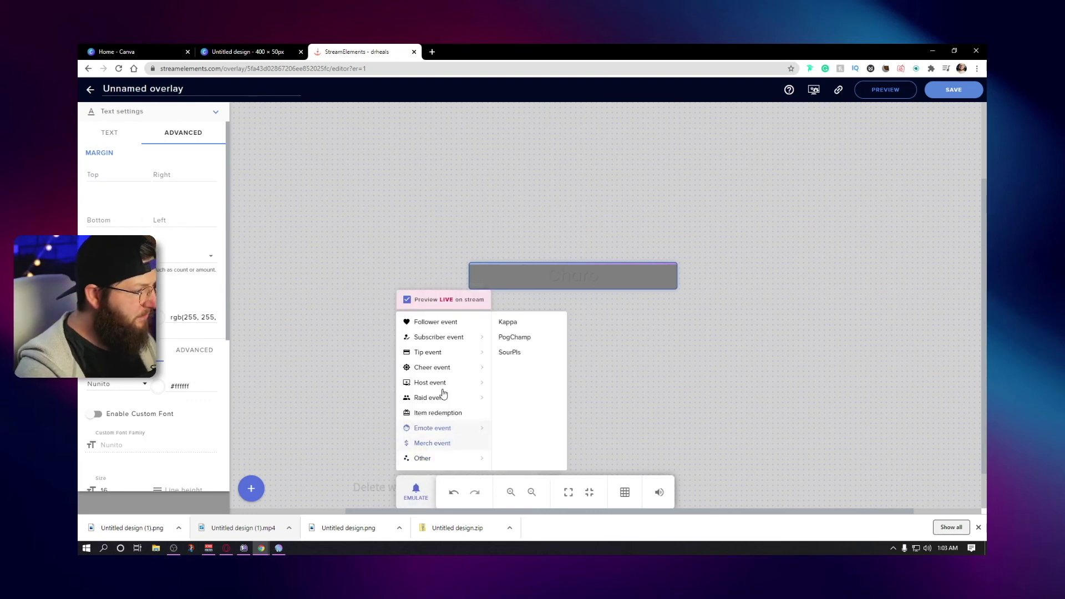
left_click(438, 337)
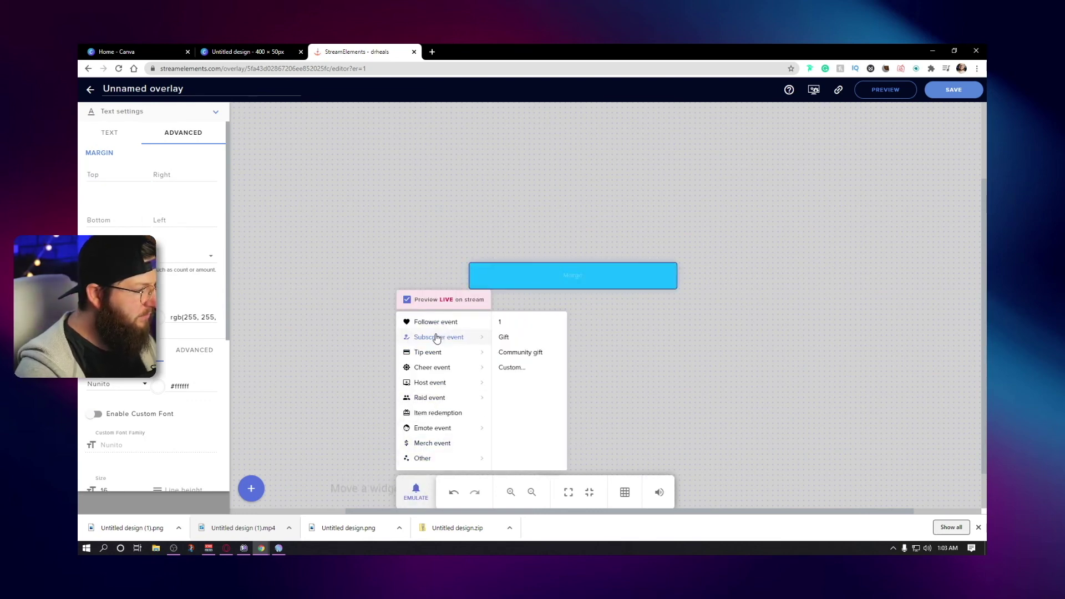
left_click(328, 336)
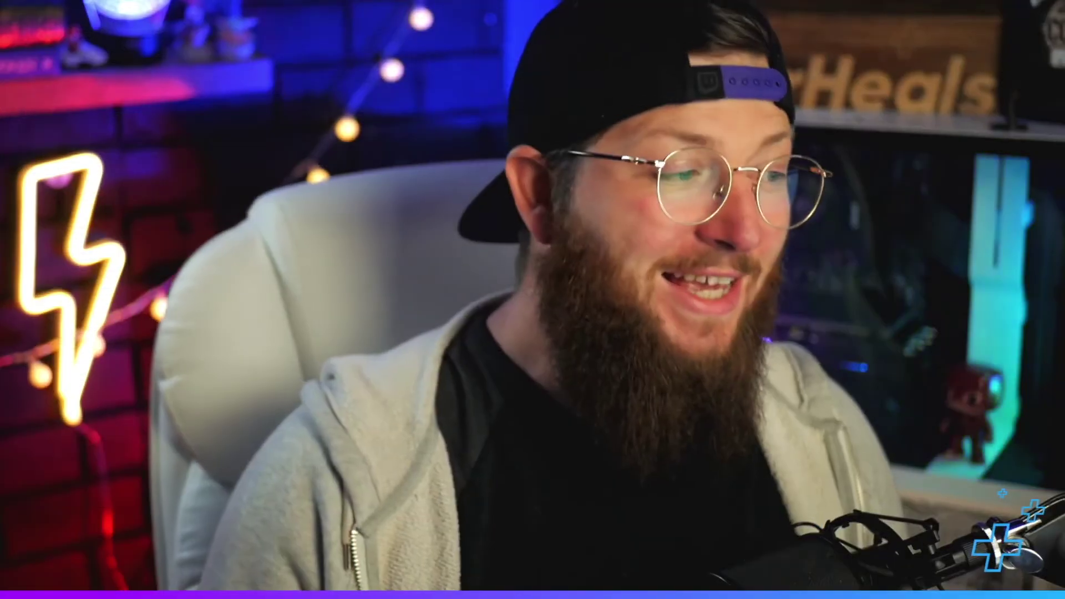